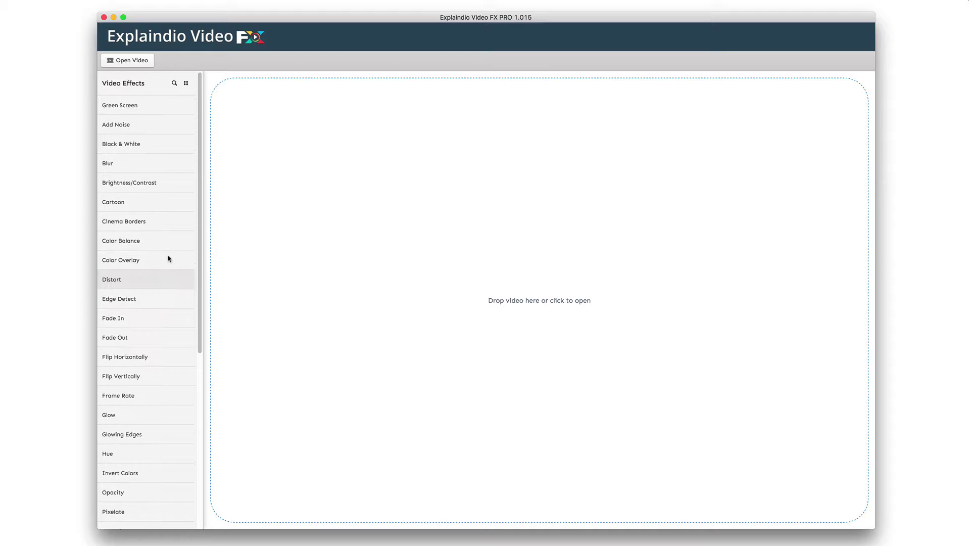
scroll(169, 258, "down", 3)
scroll(169, 257, "up", 3)
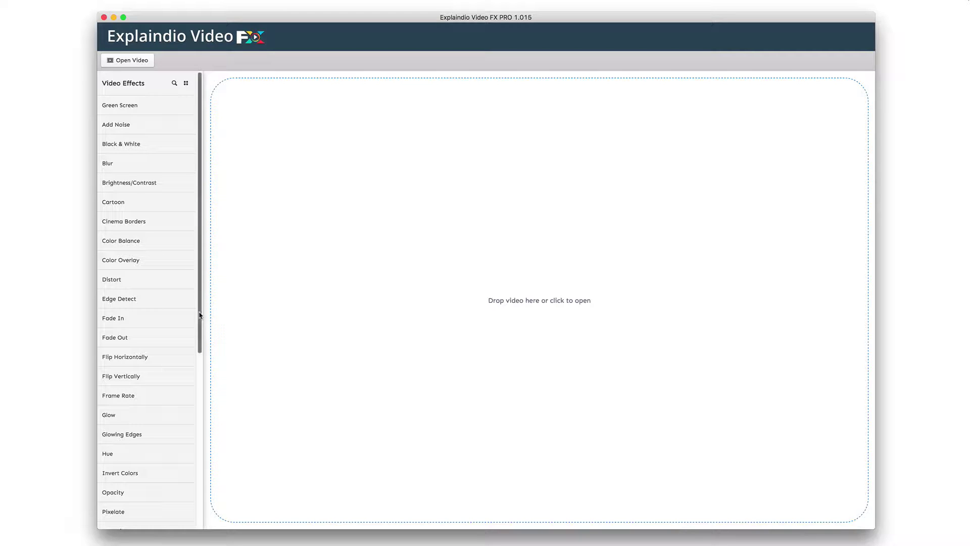
scroll(199, 315, "down", 5)
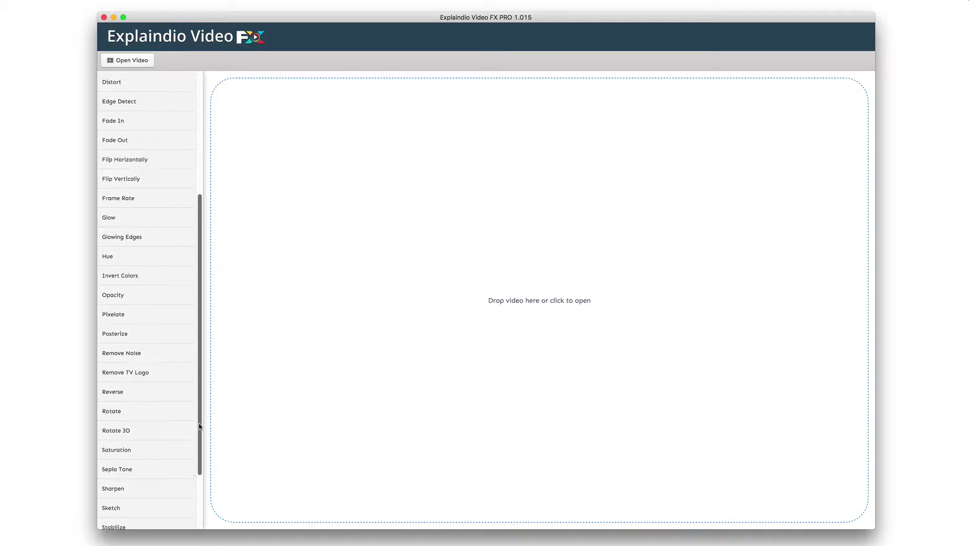
scroll(204, 240, "up", 5)
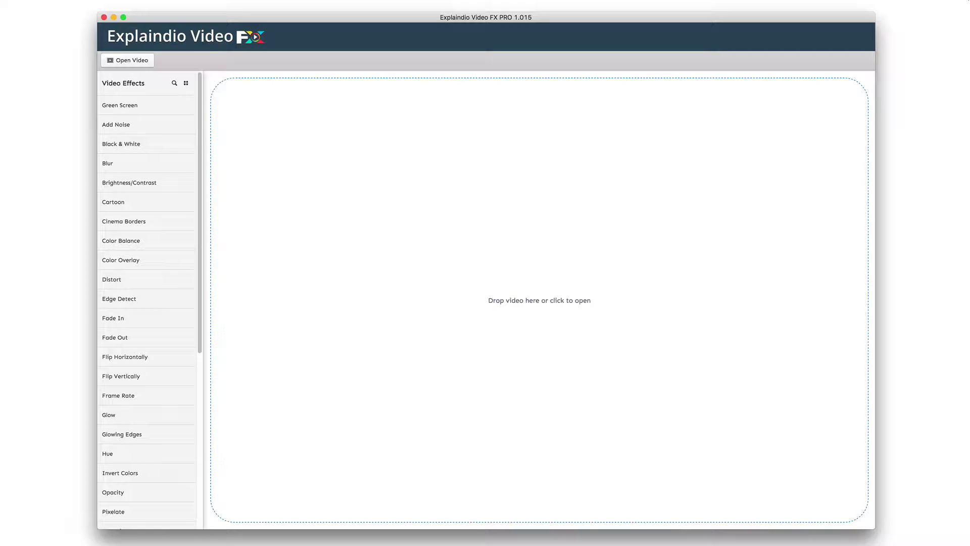
Step: Load cell.mp4 from the ExplaindioVideoFX folder in Finder into the video editor and play it
key("super+Tab")
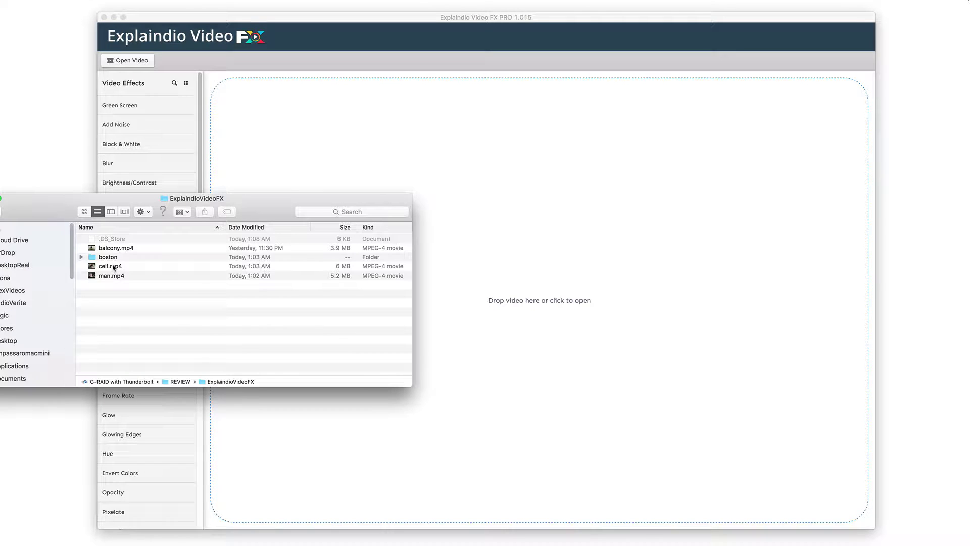
left_click_drag(112, 267, 589, 191)
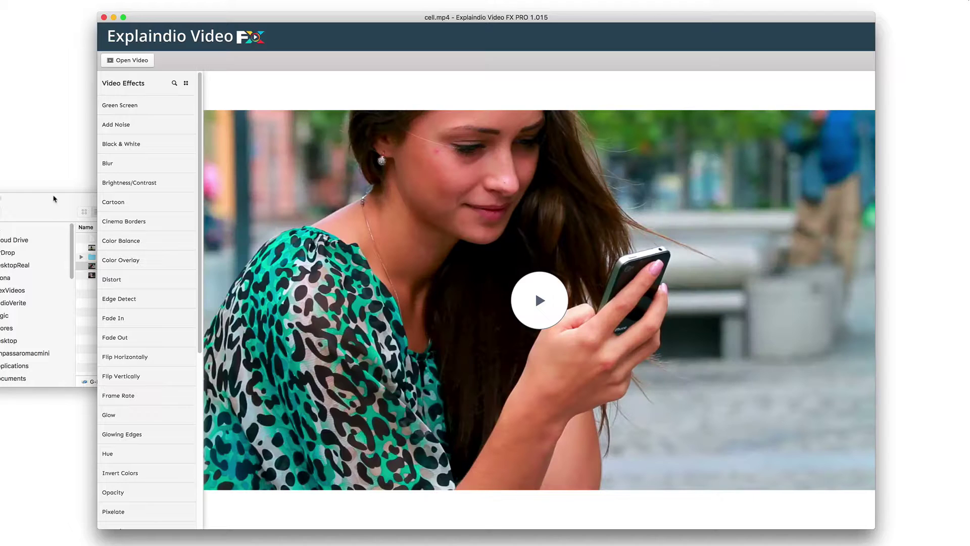
left_click(541, 302)
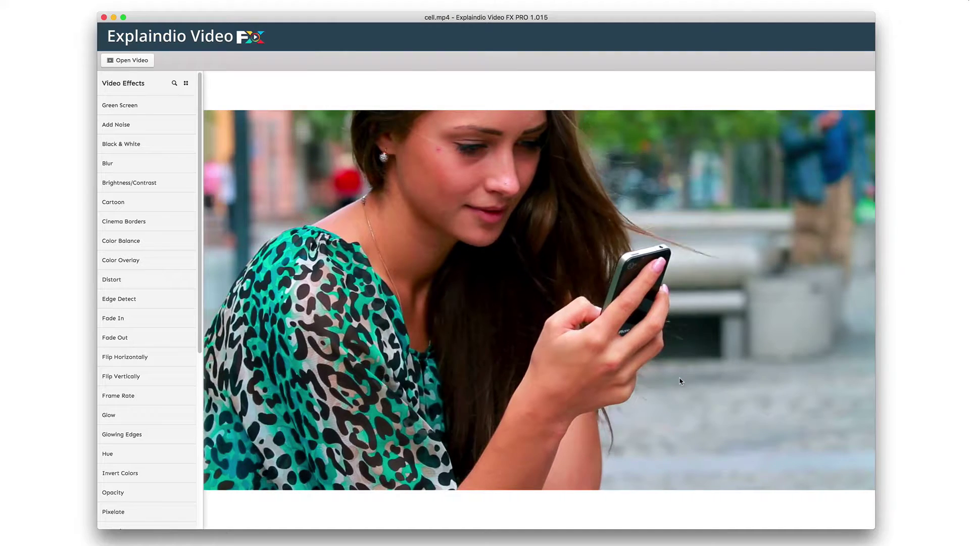
mouse_move(214, 528)
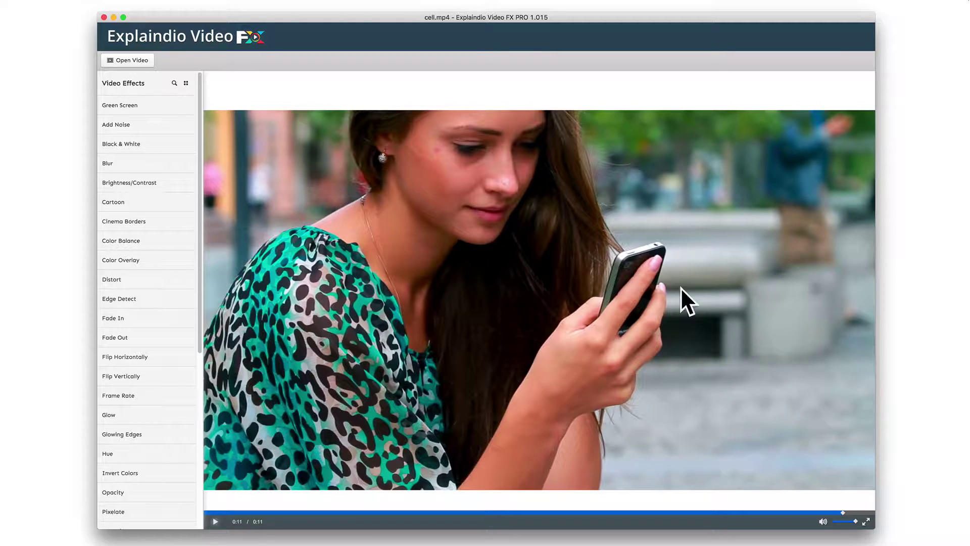
Step: Apply the Glow effect at level 1 to the cell.mp4 clip and play the processed video
left_click(159, 421)
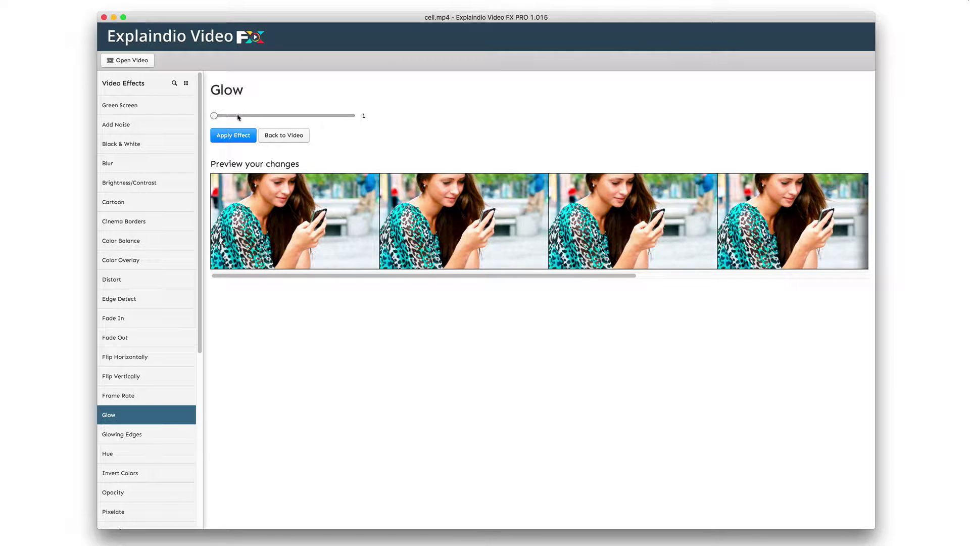
mouse_move(216, 117)
left_mouse_down()
mouse_move(349, 116)
mouse_move(213, 121)
left_mouse_up()
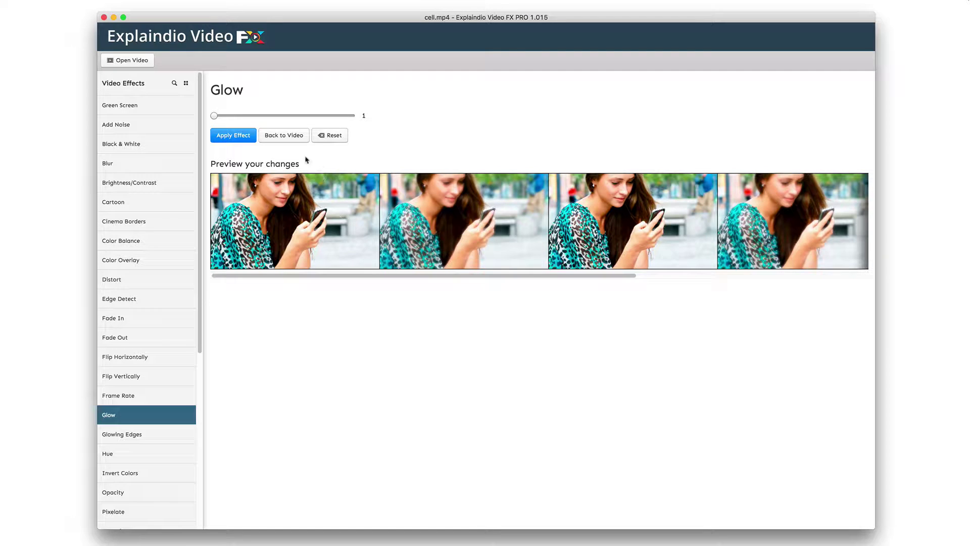
left_click(248, 137)
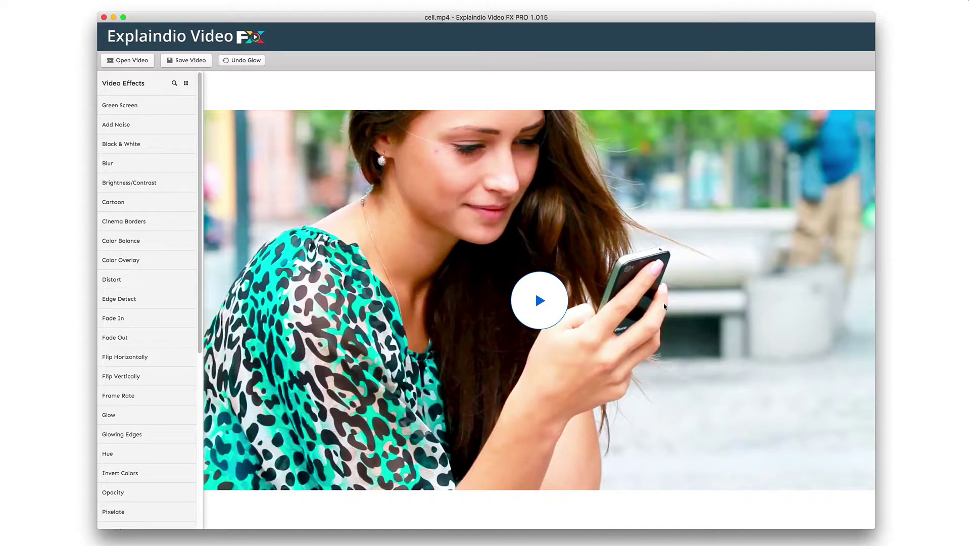
left_click(540, 300)
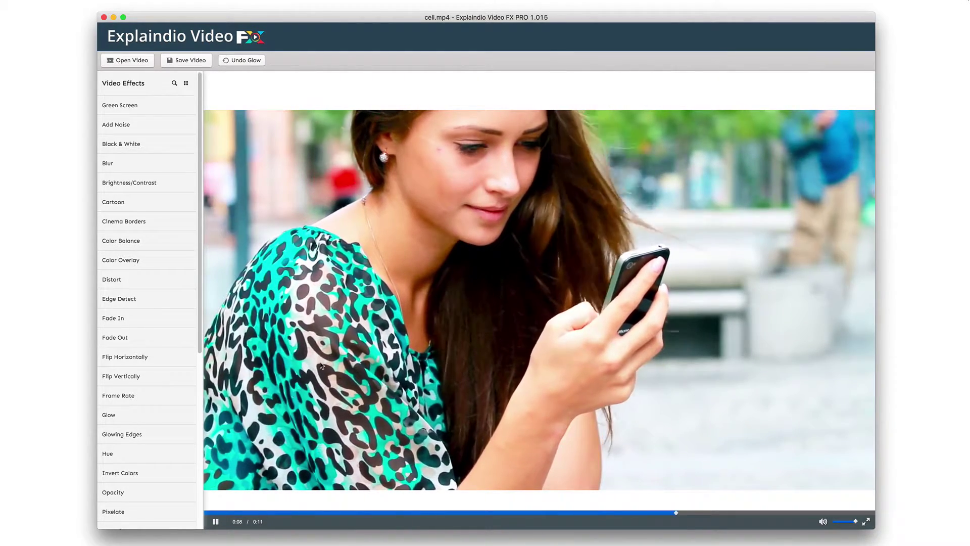
left_click(216, 522)
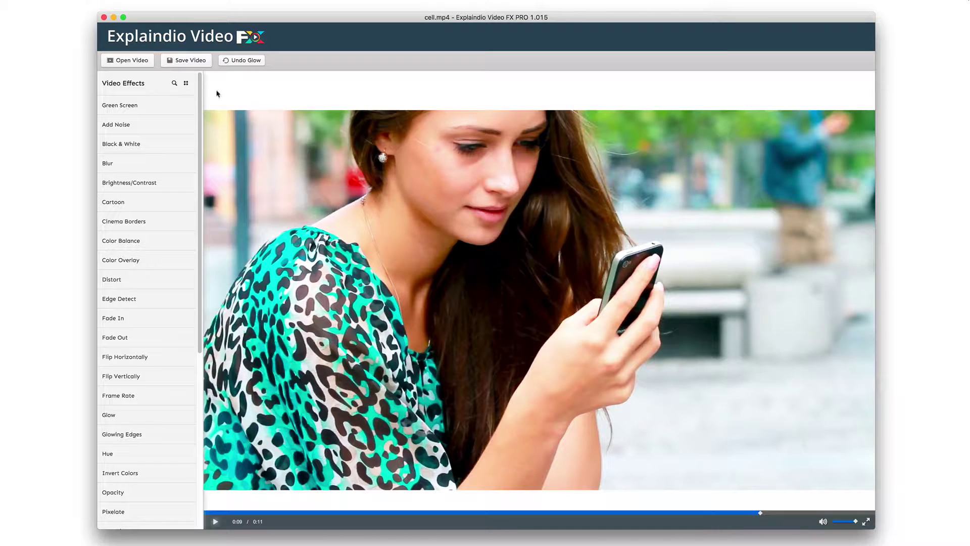
Step: Compare the clip without and with Glow by undoing and redoing the effect, playing each version briefly
left_click(247, 61)
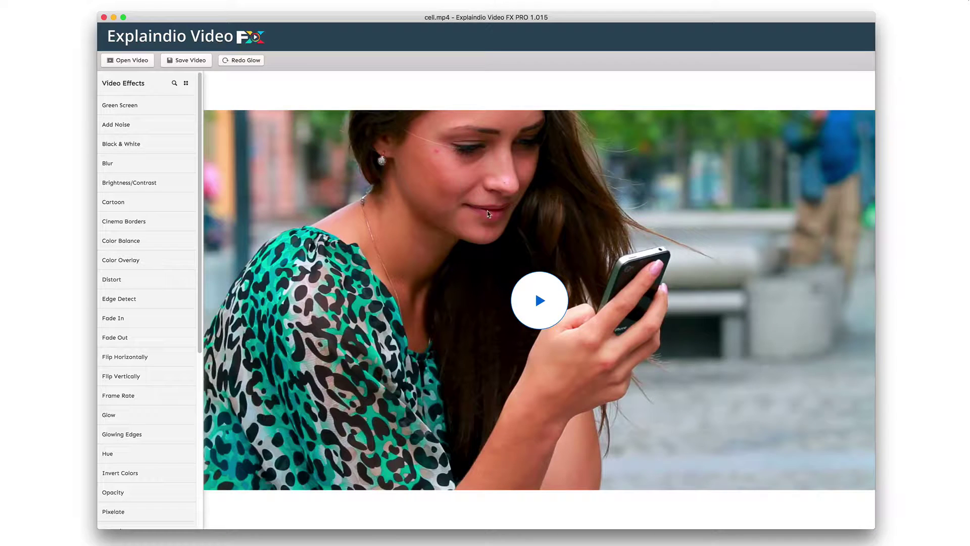
left_click(540, 300)
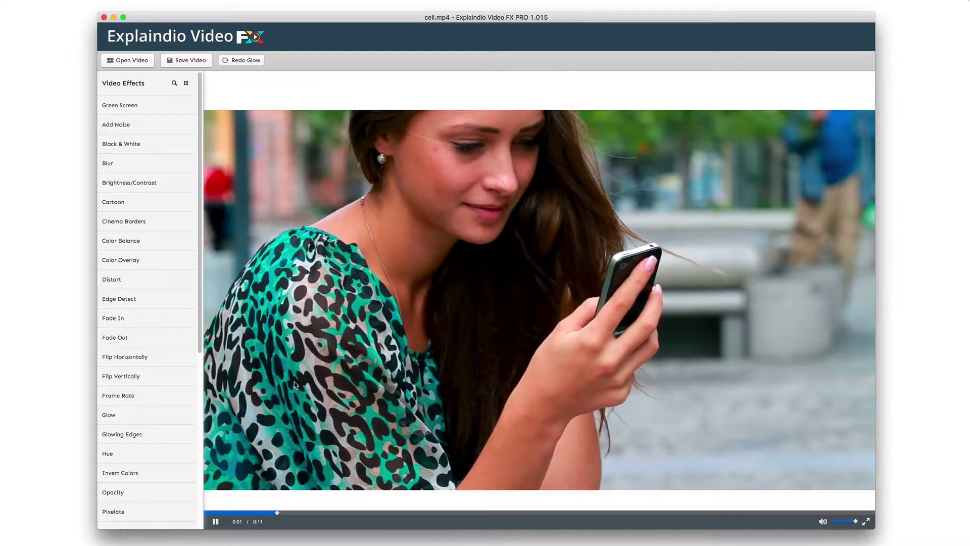
left_click(481, 278)
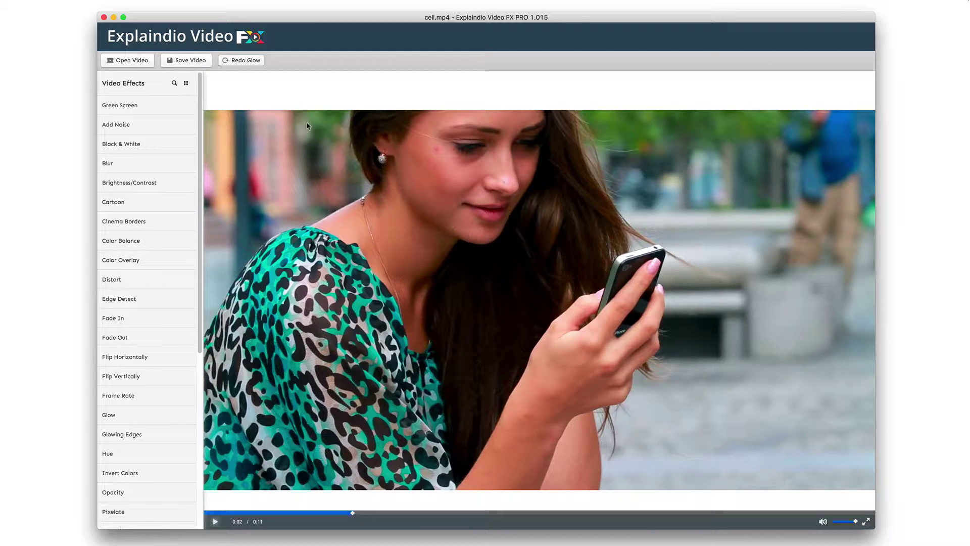
left_click(250, 61)
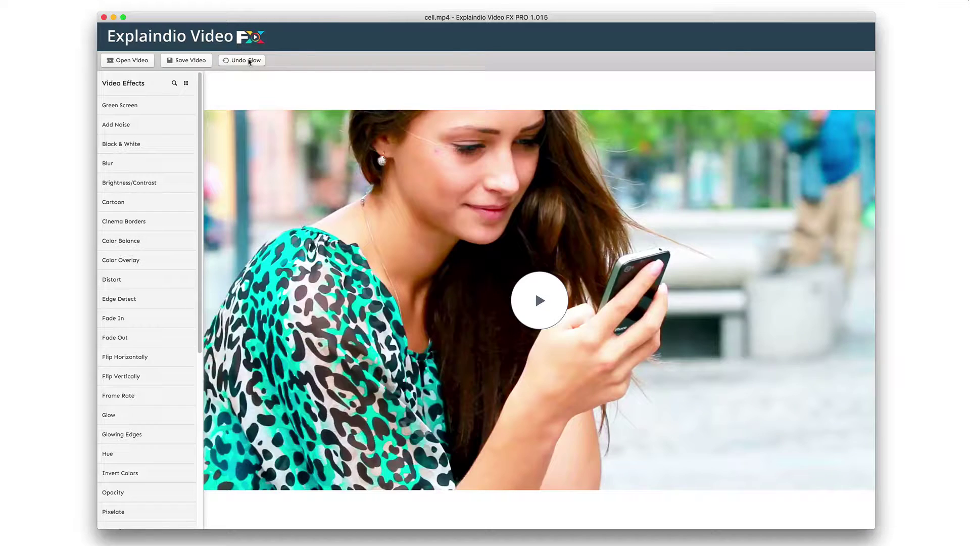
left_click(539, 298)
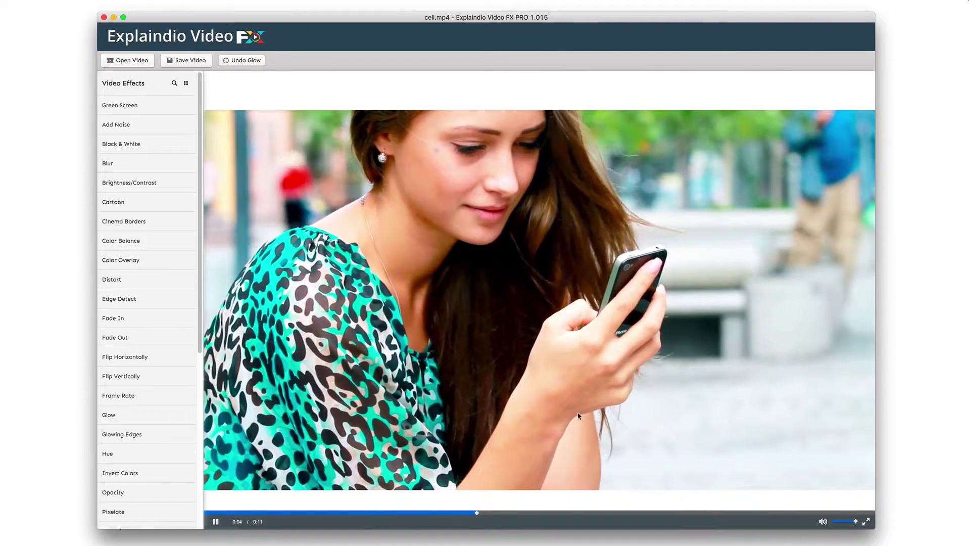
key("space")
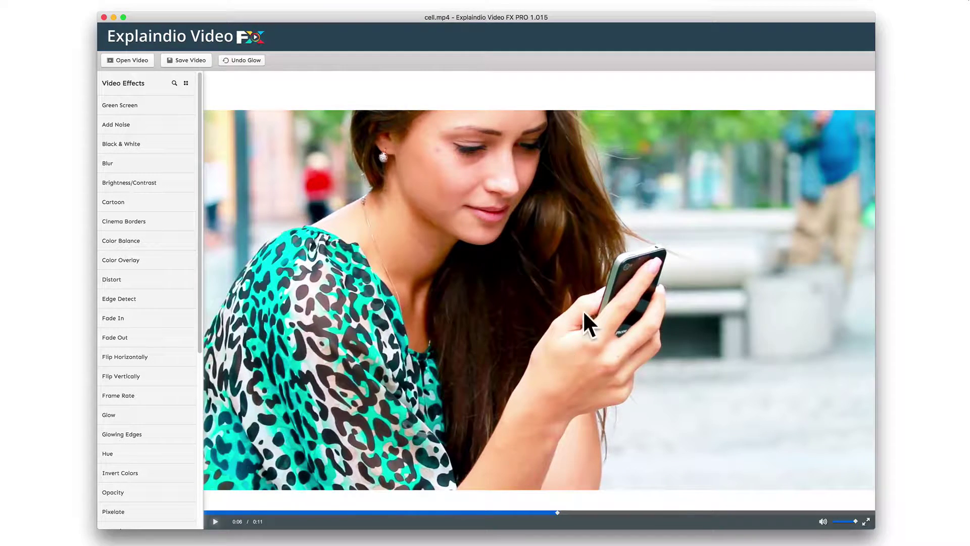
Step: Save the glowing video as cellglow in the ExplaindioVideoFX folder
left_click(190, 63)
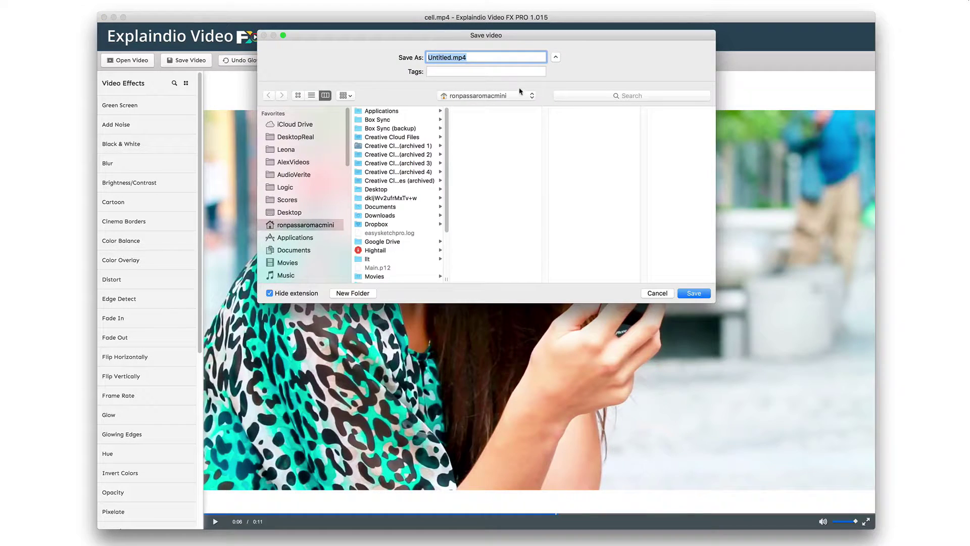
left_click(521, 91)
left_click(482, 147)
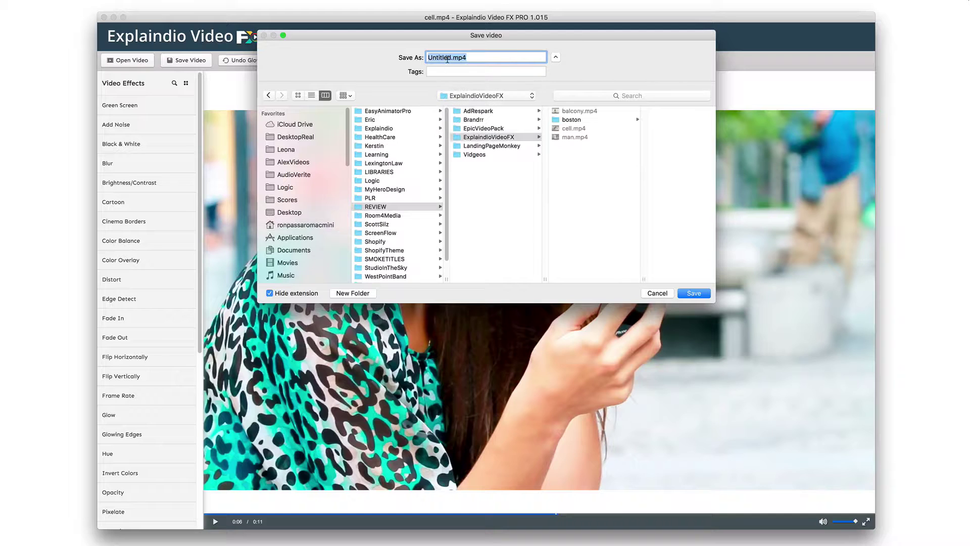
type("cellglow")
key("Return")
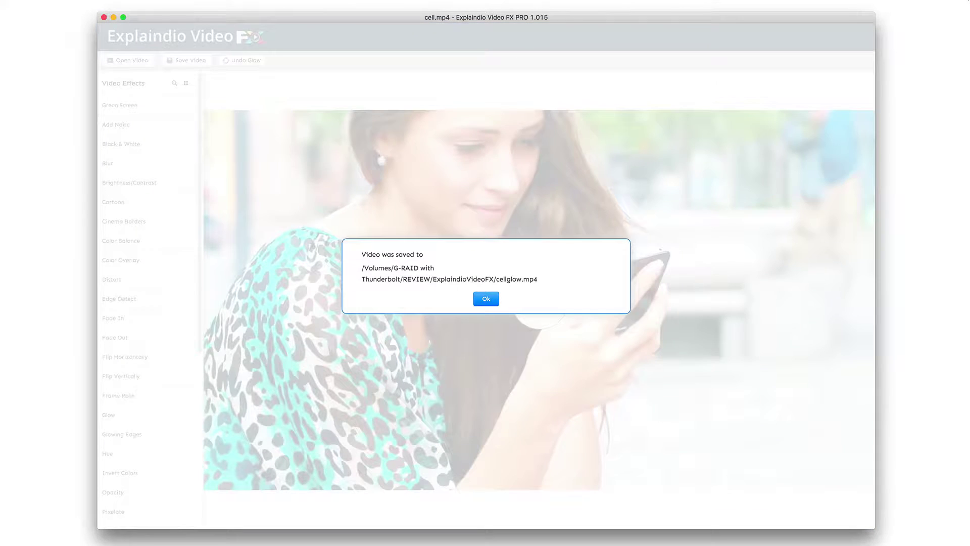
left_click(486, 299)
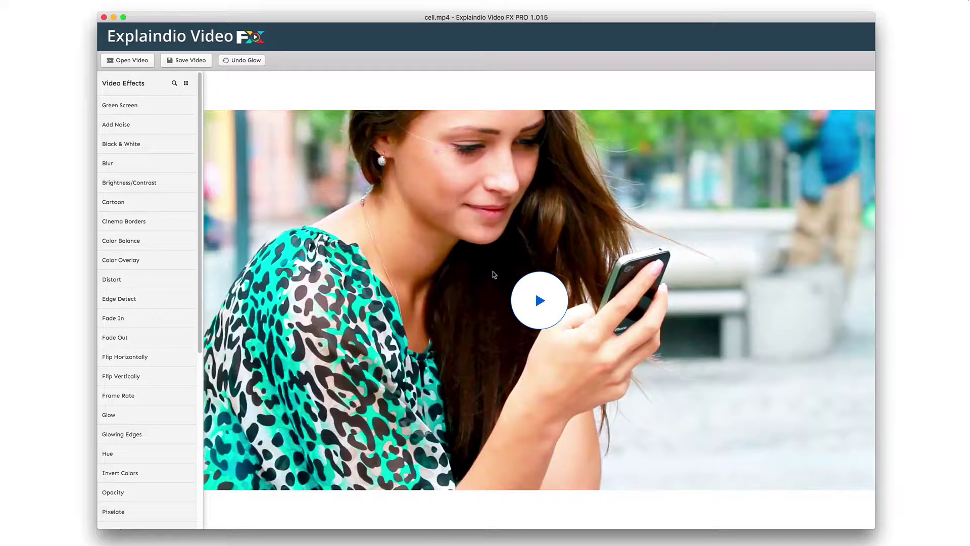
Step: Switch to Finder, open the exported cellglow.mp4, play it, and close the player
key("super+Tab")
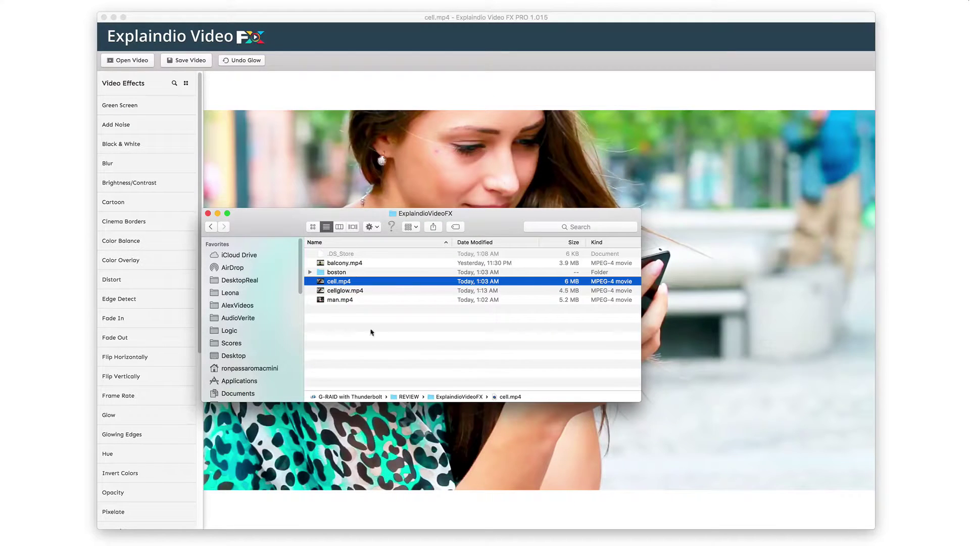
double_click(353, 296)
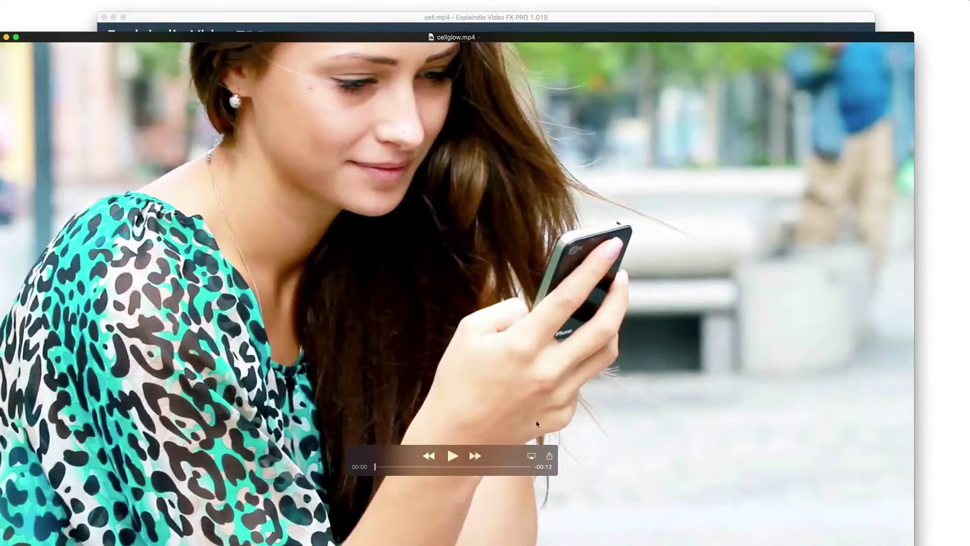
left_click(450, 458)
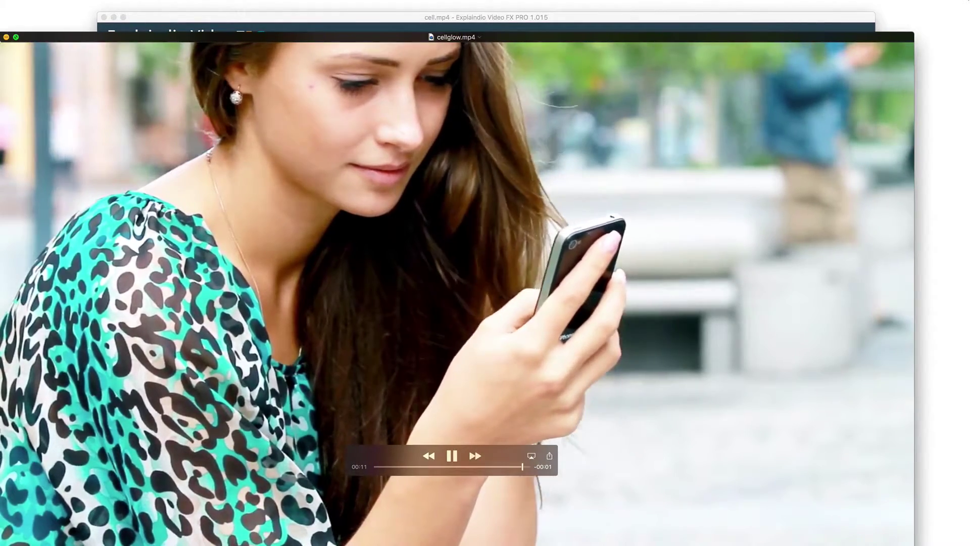
key("super+w")
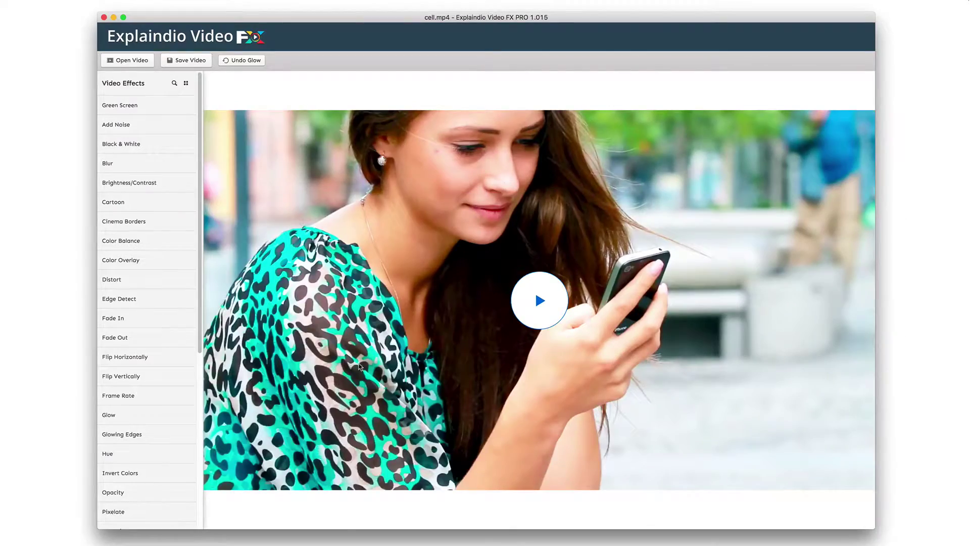
Step: Apply the Black & White effect on top of Glow and play the result
left_click(139, 150)
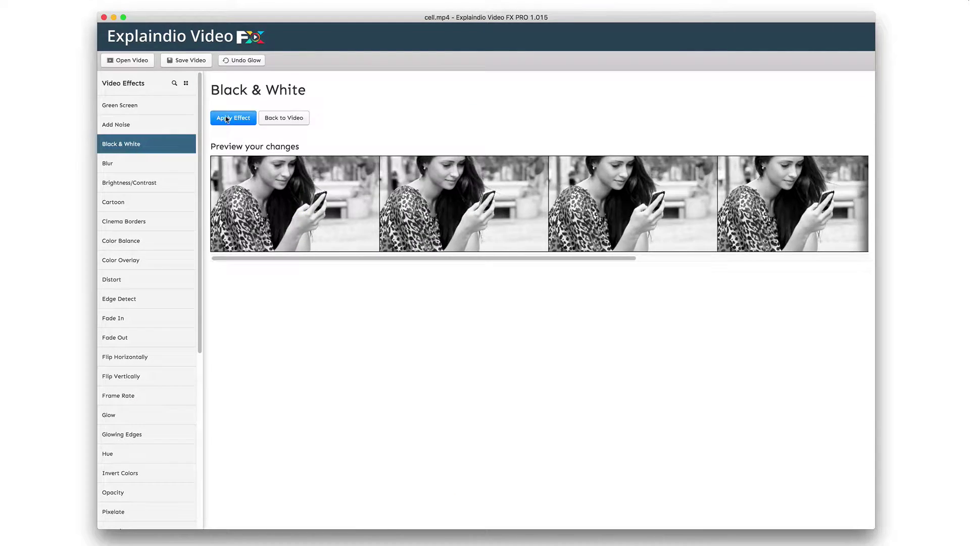
left_click(227, 119)
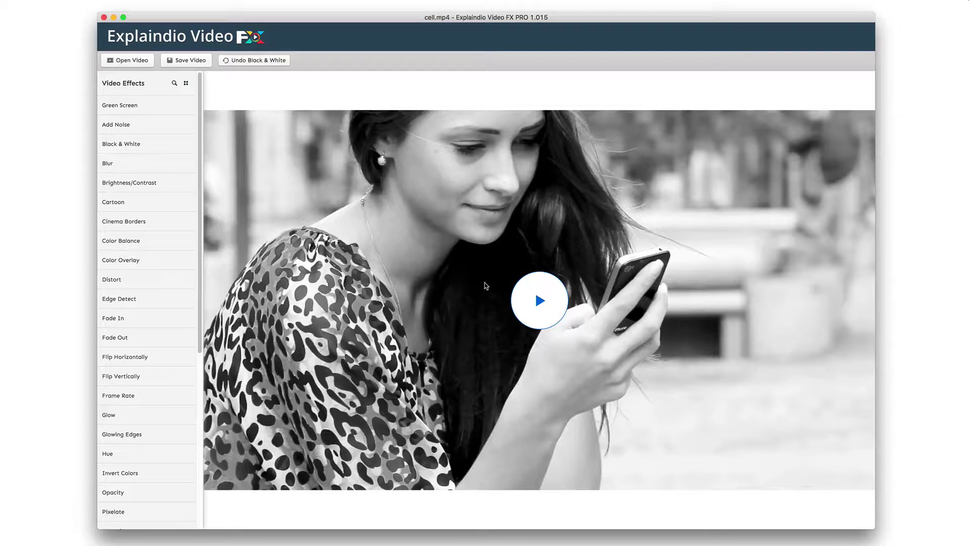
left_click(540, 300)
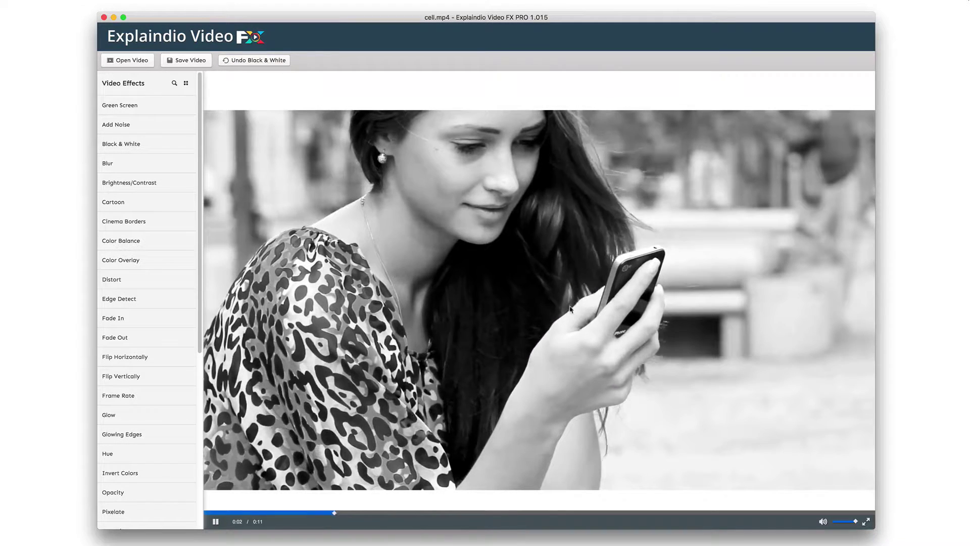
Step: Save the black-and-white glow video as cellglowbw in the ExplaindioVideoFX folder
left_click(198, 63)
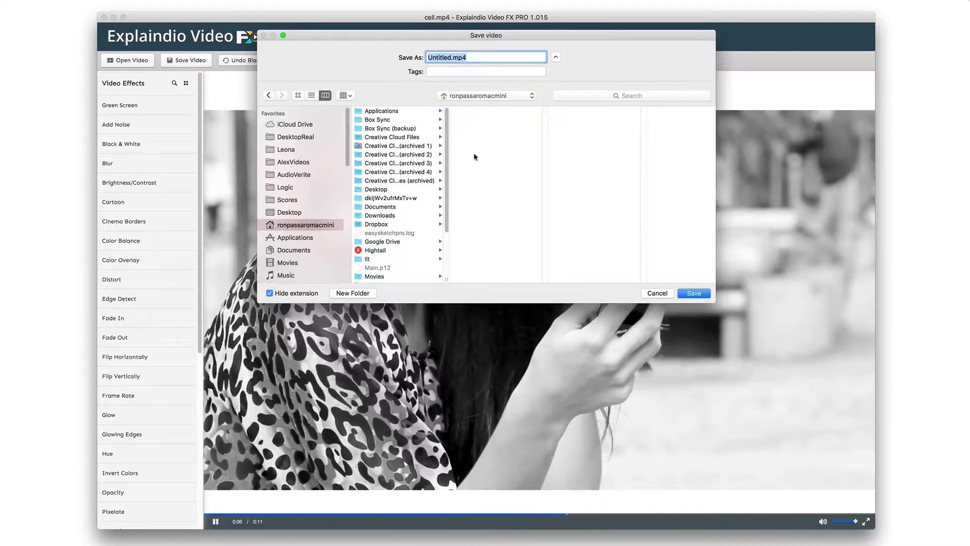
type("cellglowbw")
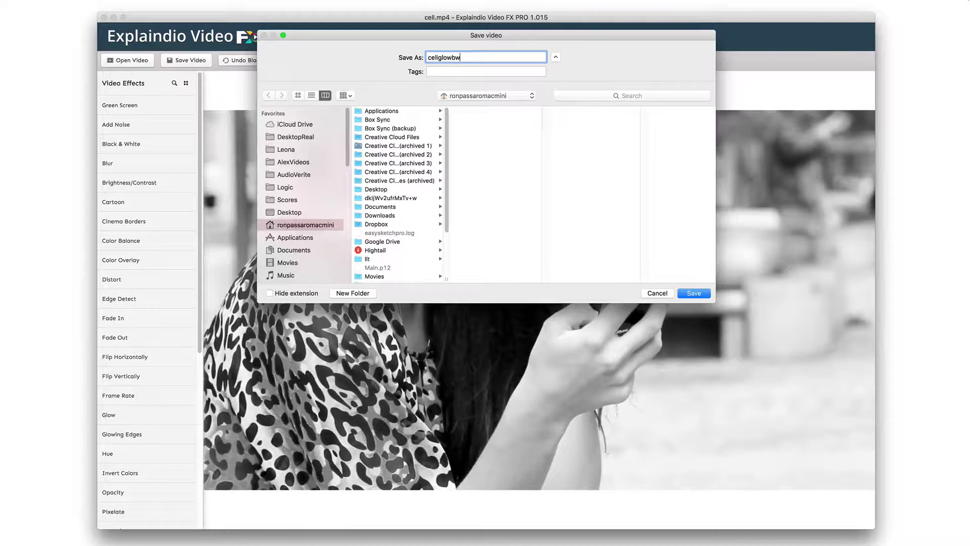
left_click(495, 96)
left_click(477, 150)
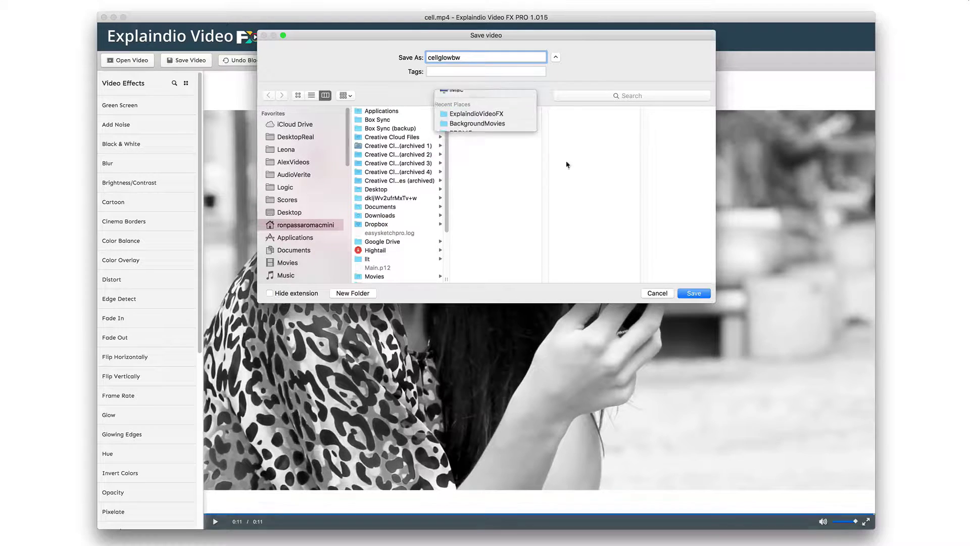
left_click(702, 297)
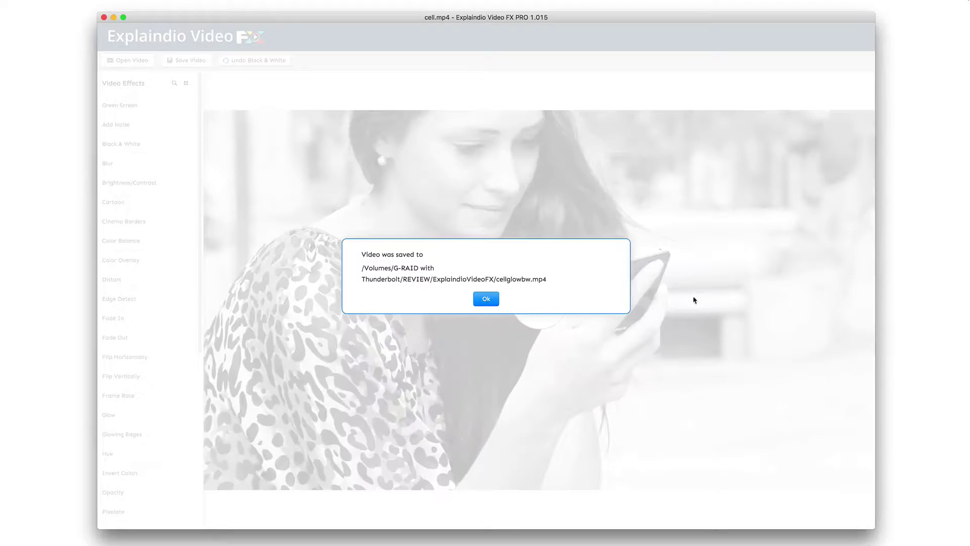
left_click(487, 297)
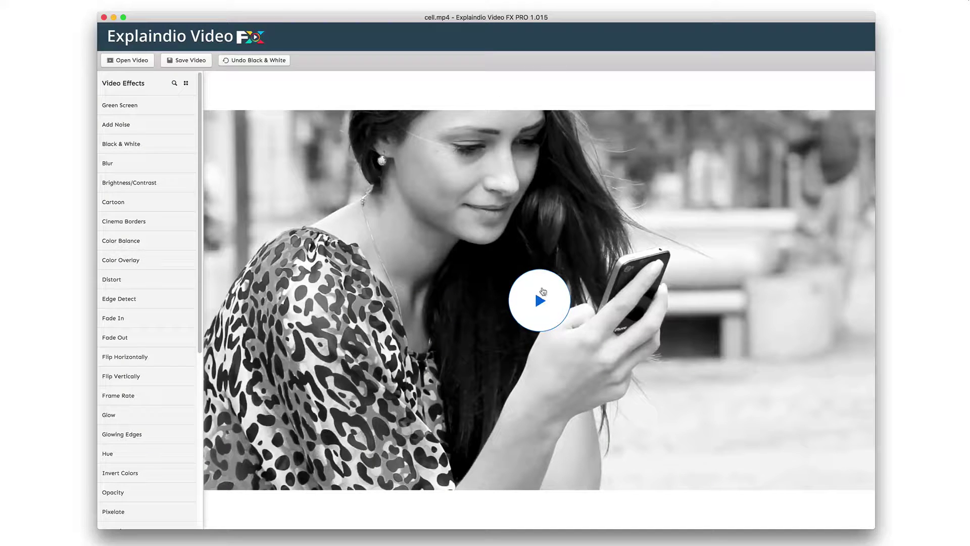
Step: Undo the Black & White effect on the clip, keeping Glow applied
left_click(275, 61)
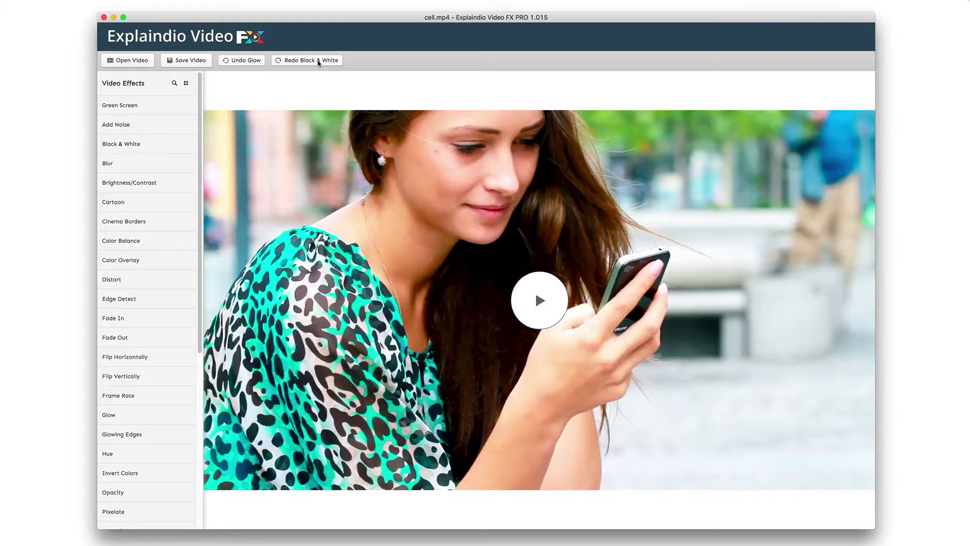
Step: Redo and undo the Black & White effect repeatedly to compare it with the glow version, leaving it undone
left_click(318, 62)
left_click(275, 61)
left_click(322, 61)
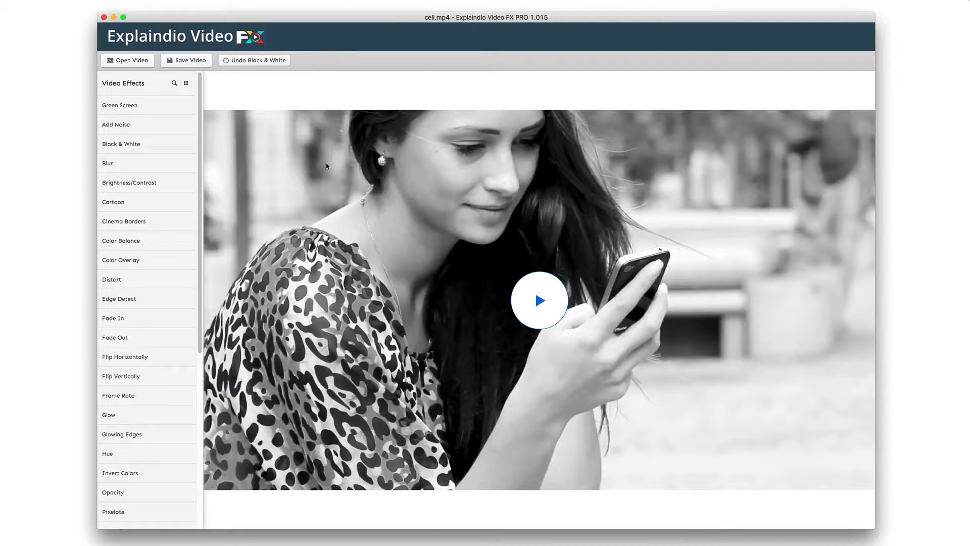
left_click(278, 62)
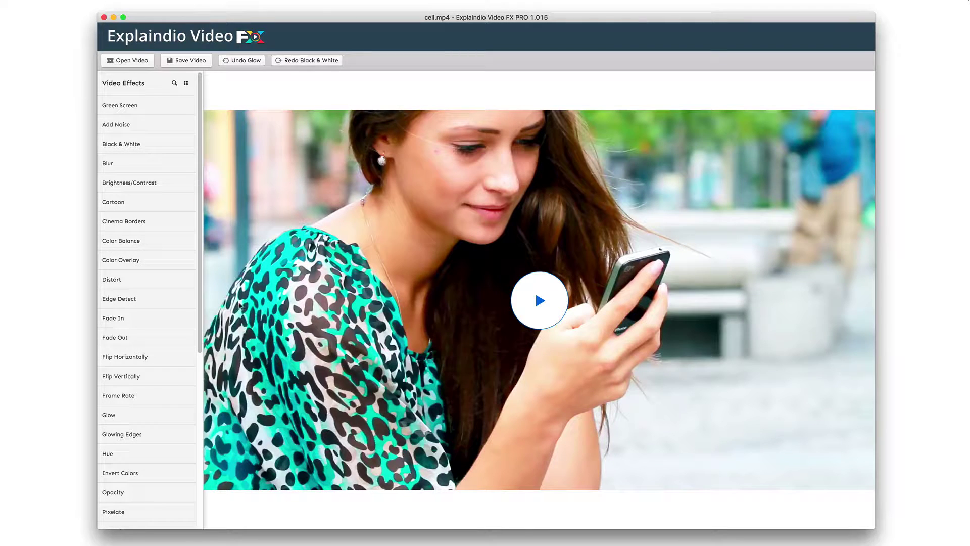
Step: Apply the Pixelate effect with a reduced pixel size on top of Glow and play the result
scroll(170, 348, "down", 5)
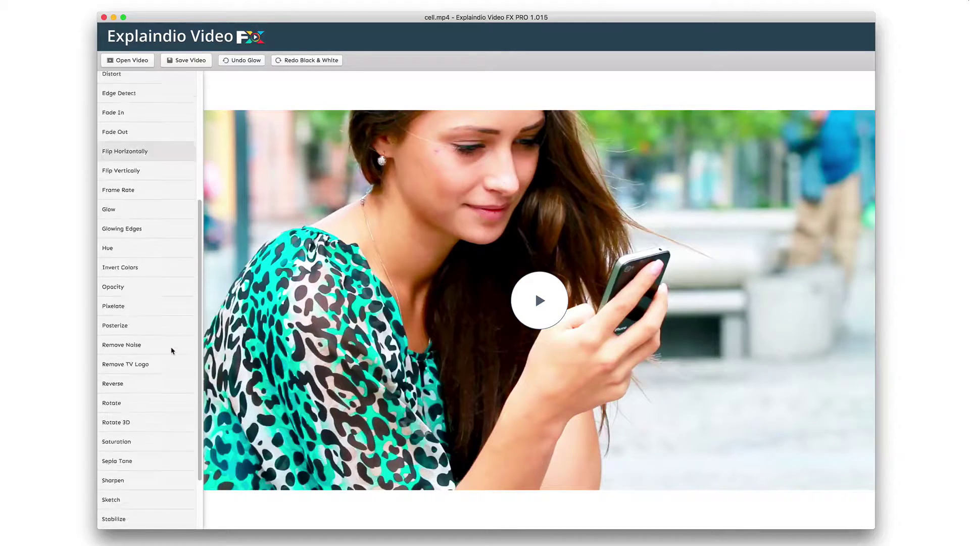
scroll(172, 349, "down", 2)
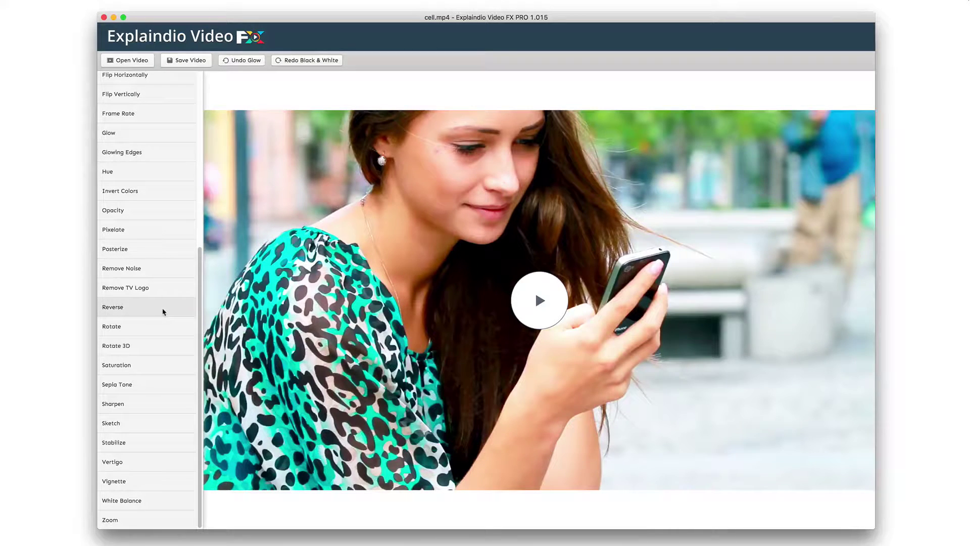
scroll(162, 311, "up", 2)
left_click(150, 270)
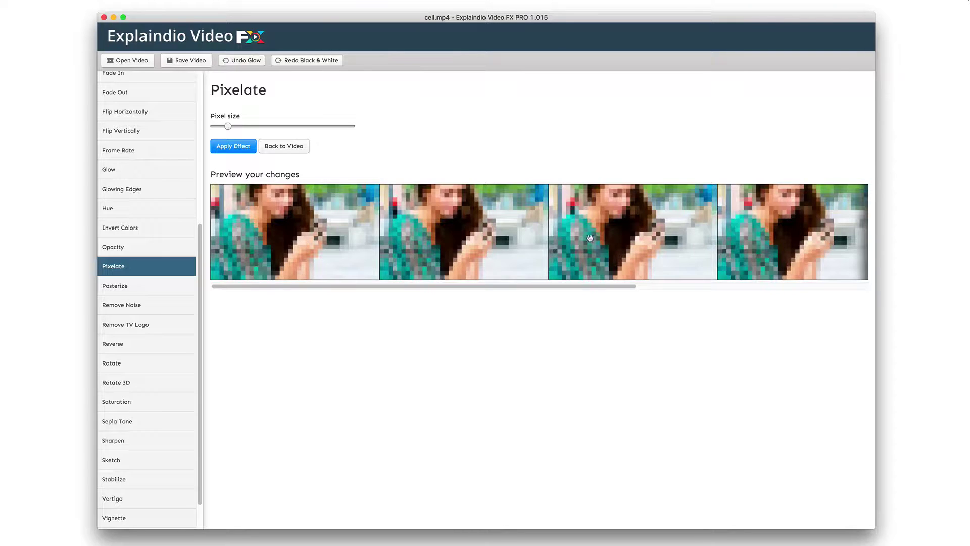
left_click_drag(227, 128, 218, 128)
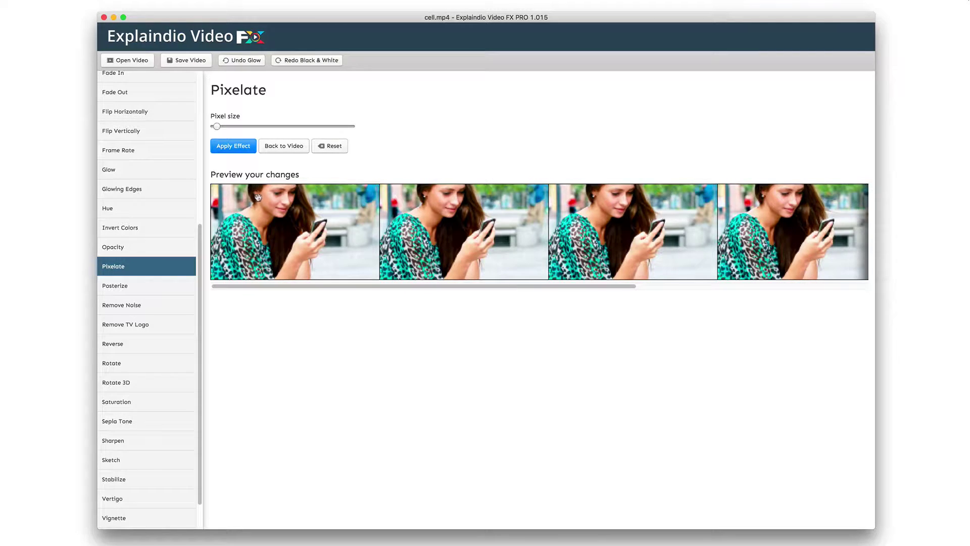
left_click(245, 147)
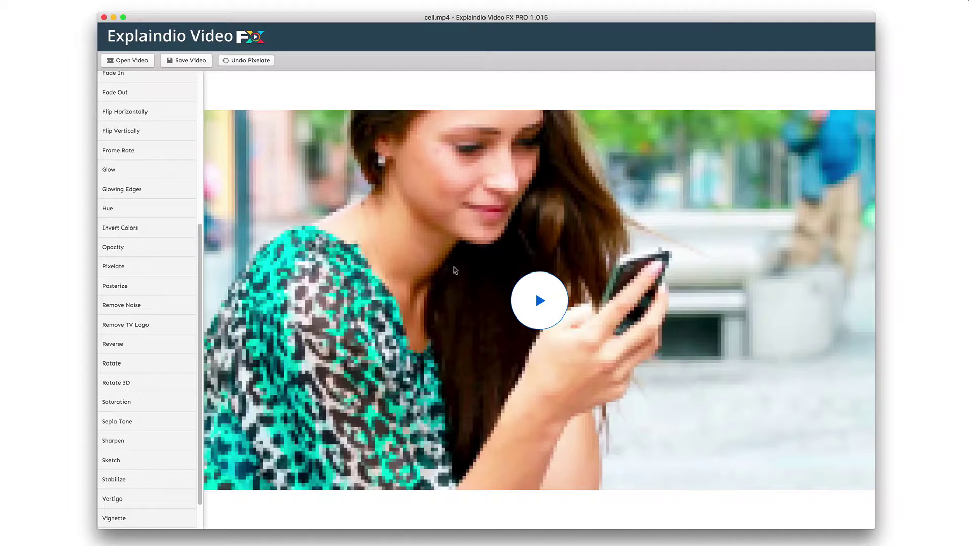
left_click(543, 303)
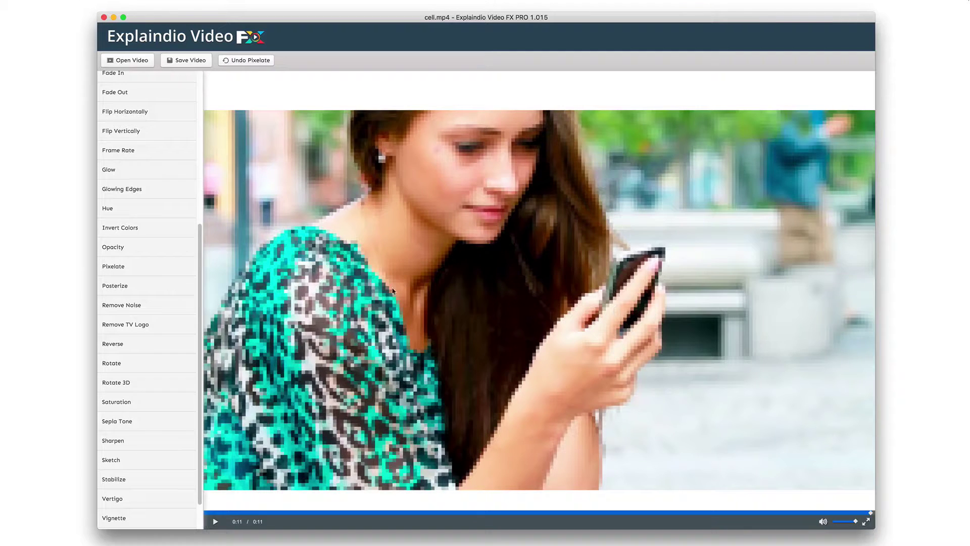
Step: Save the pixelated glow video as cellglowpixel in the ExplaindioVideoFX folder and undo the Pixelate effect
left_click(202, 61)
type("cellglowpixel")
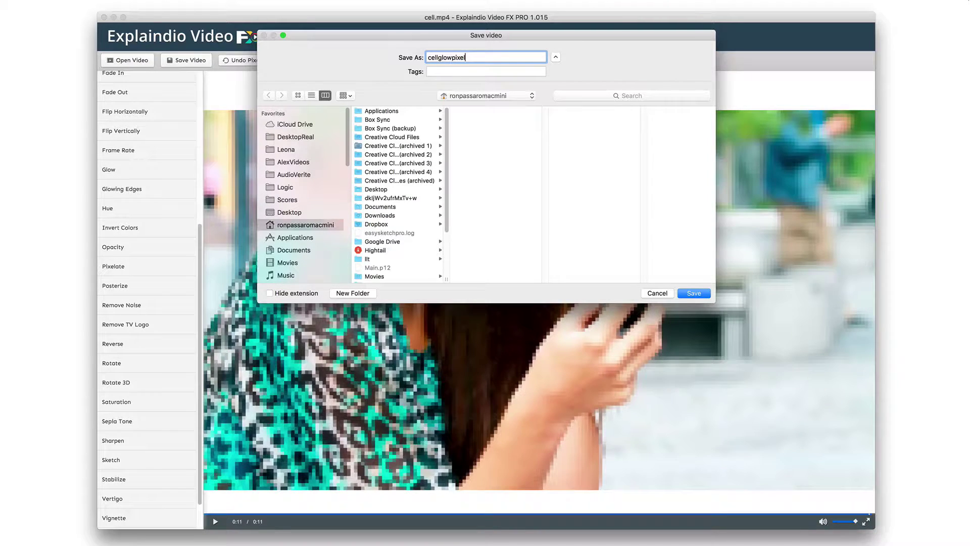
left_click(518, 96)
left_click(505, 150)
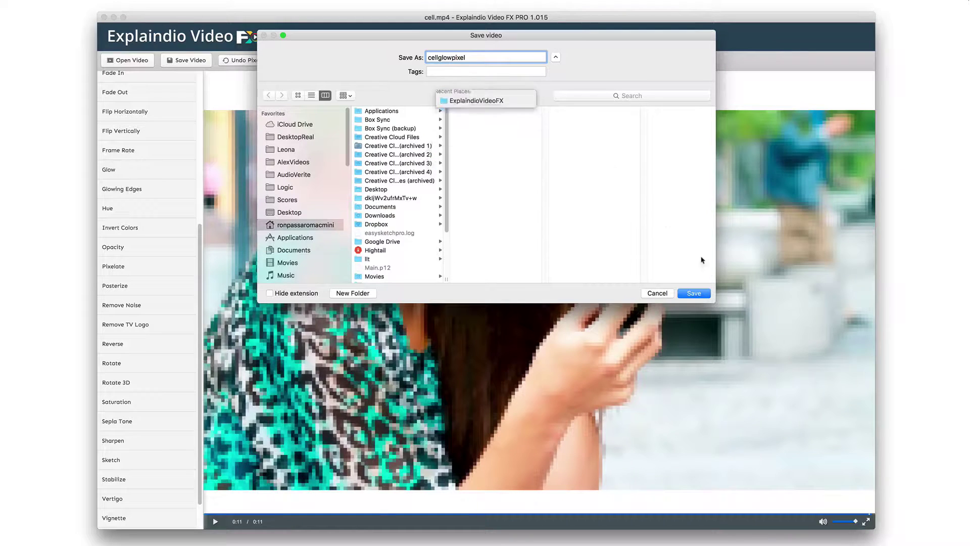
left_click(705, 294)
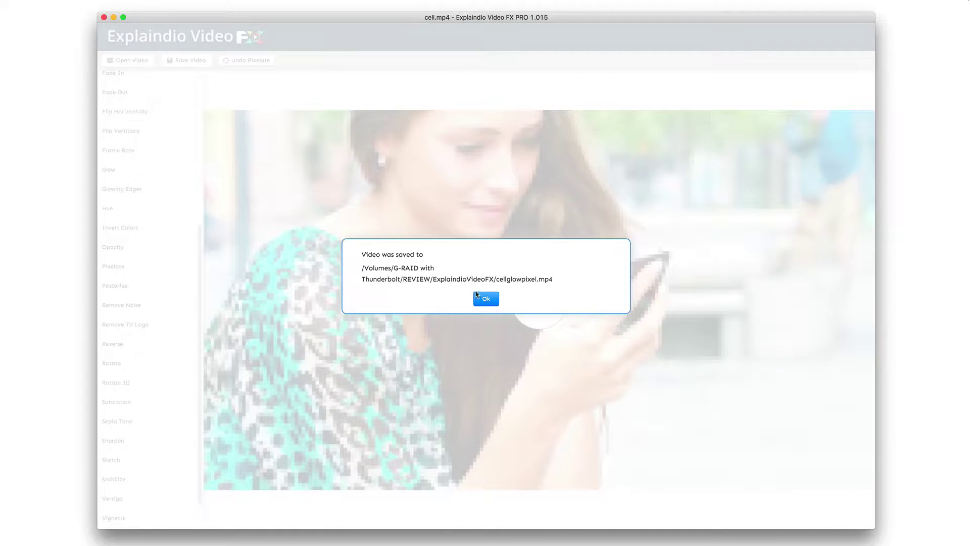
left_click(486, 299)
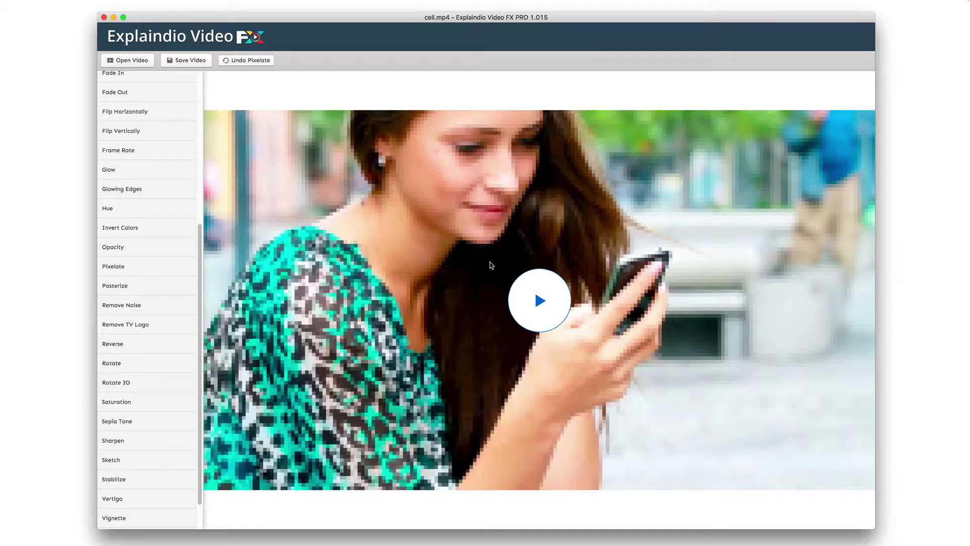
left_click(256, 63)
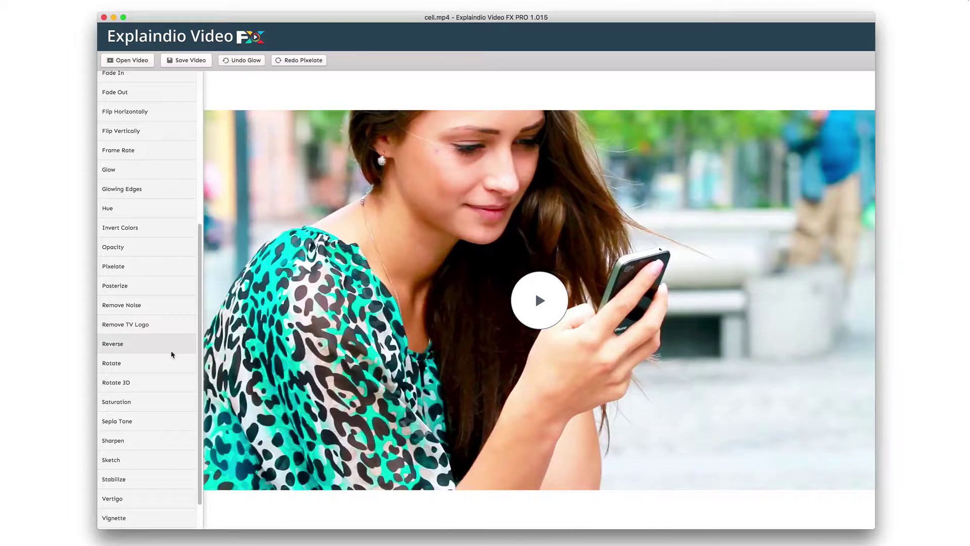
Step: Apply the Sepia Tone effect with a stronger red tone on top of Glow and play part of the result
scroll(174, 358, "down", 2)
left_click(159, 385)
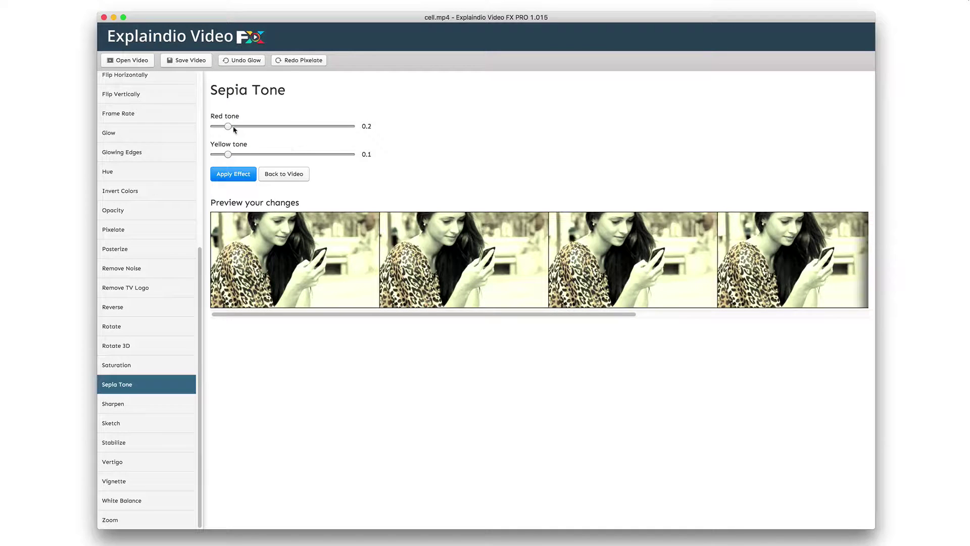
left_click_drag(228, 128, 262, 130)
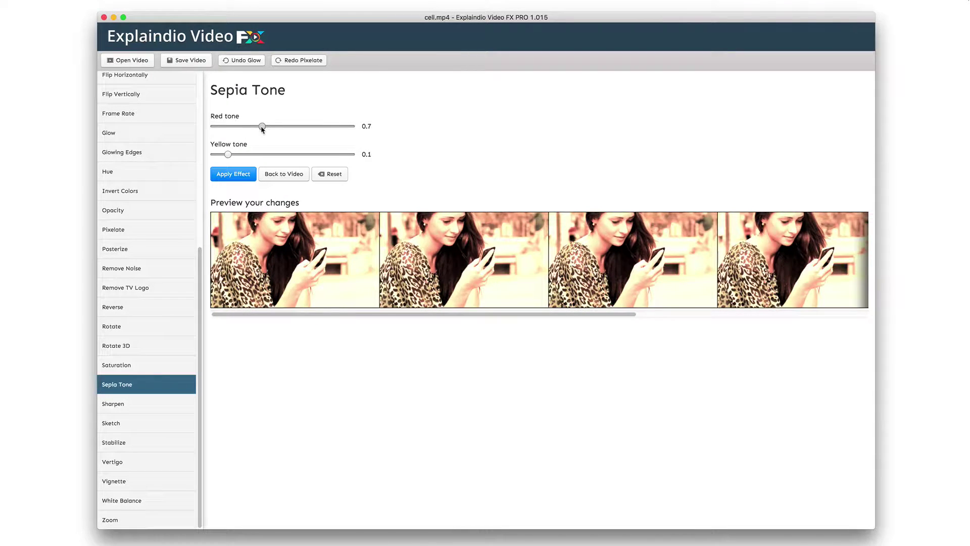
left_click_drag(262, 127, 257, 128)
left_click(250, 175)
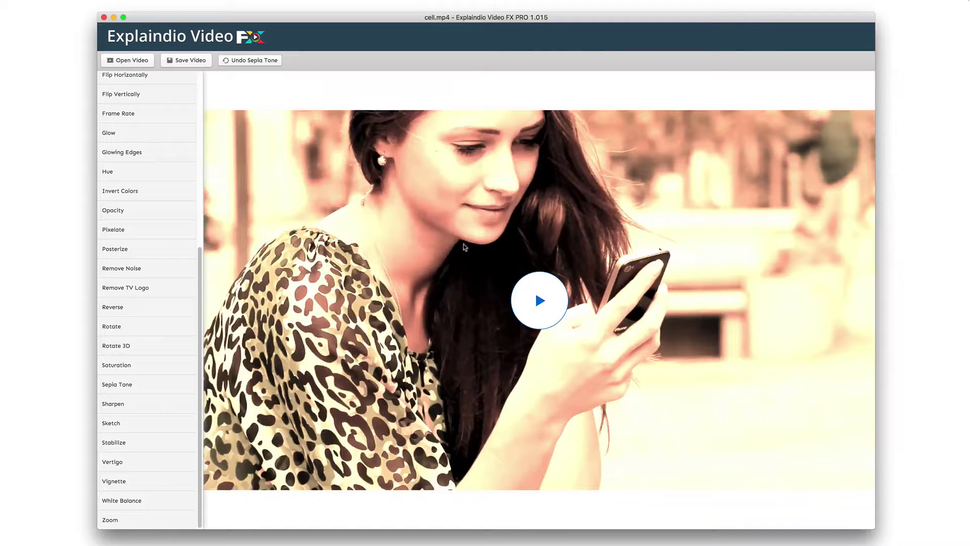
left_click(539, 301)
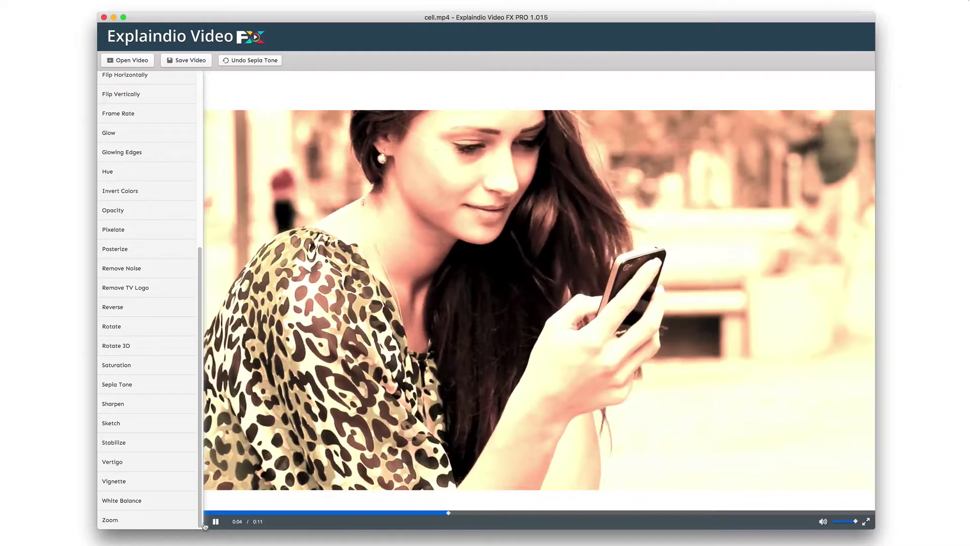
left_click(377, 479)
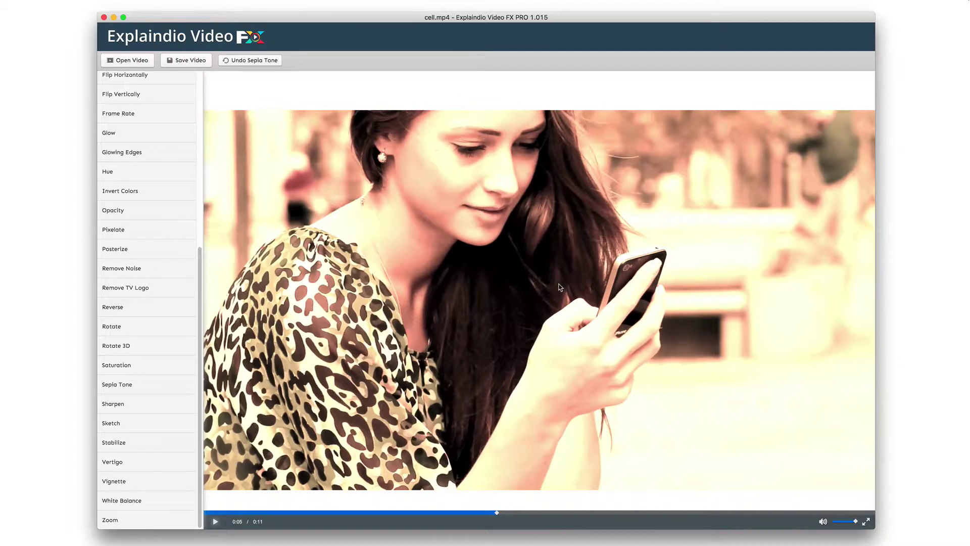
Step: Undo and redo the Sepia Tone effect while replaying the clip to compare versions, leaving only Glow applied
left_click(269, 60)
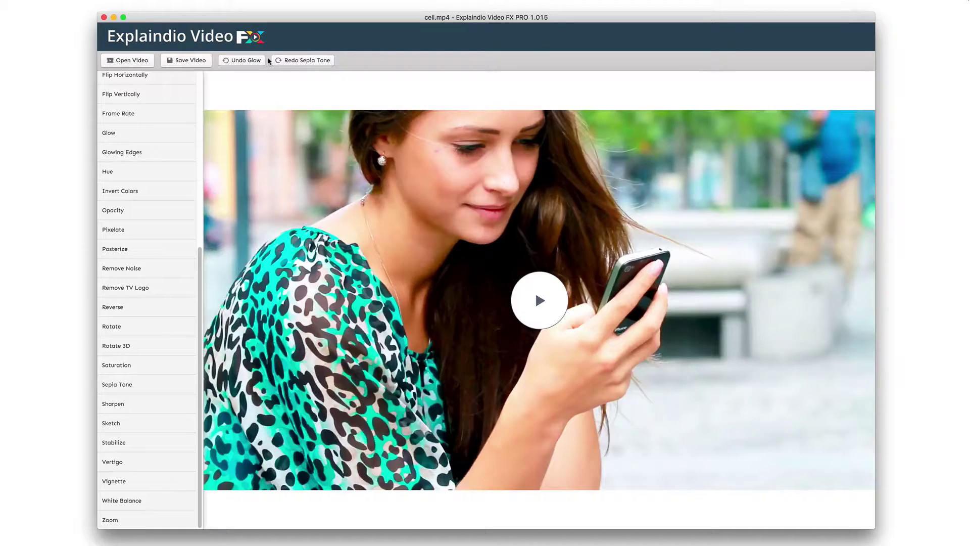
left_click(297, 60)
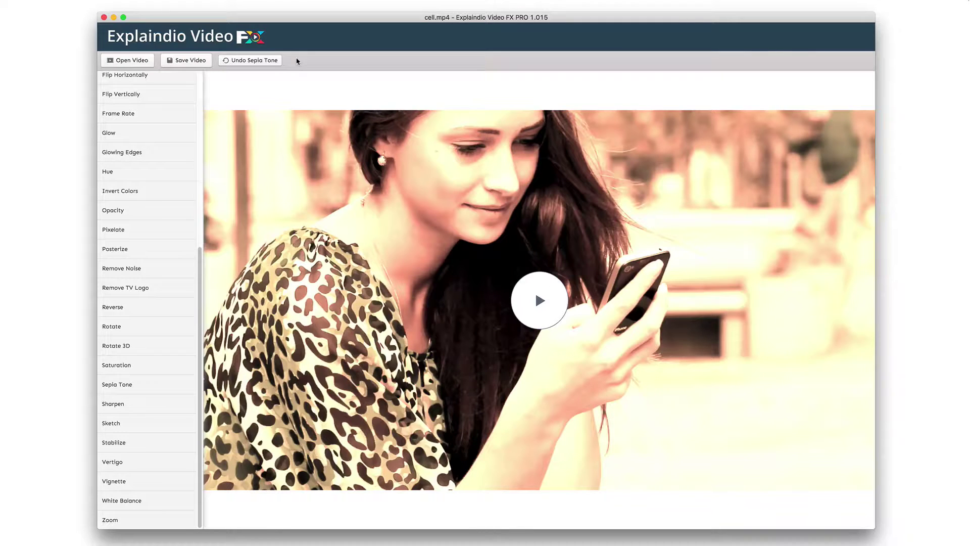
left_click(526, 280)
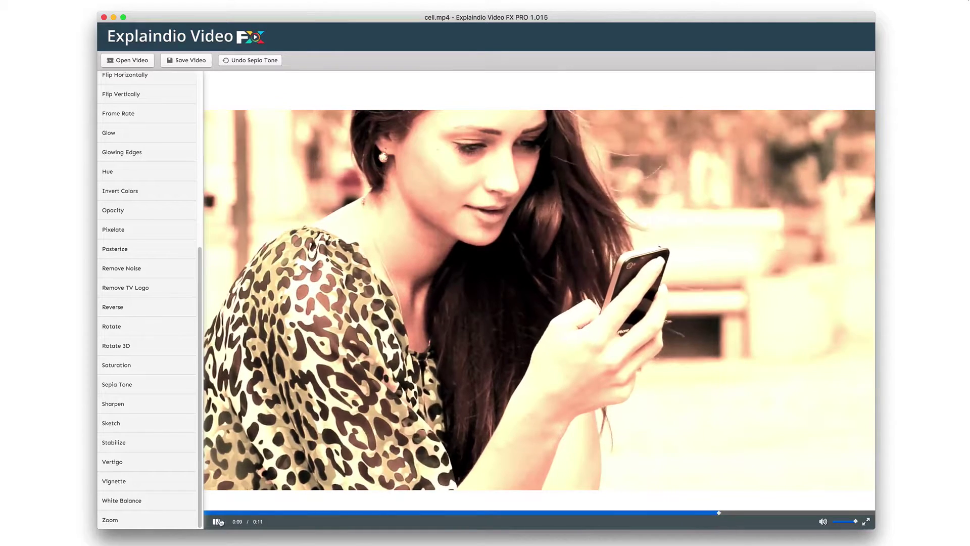
key("space")
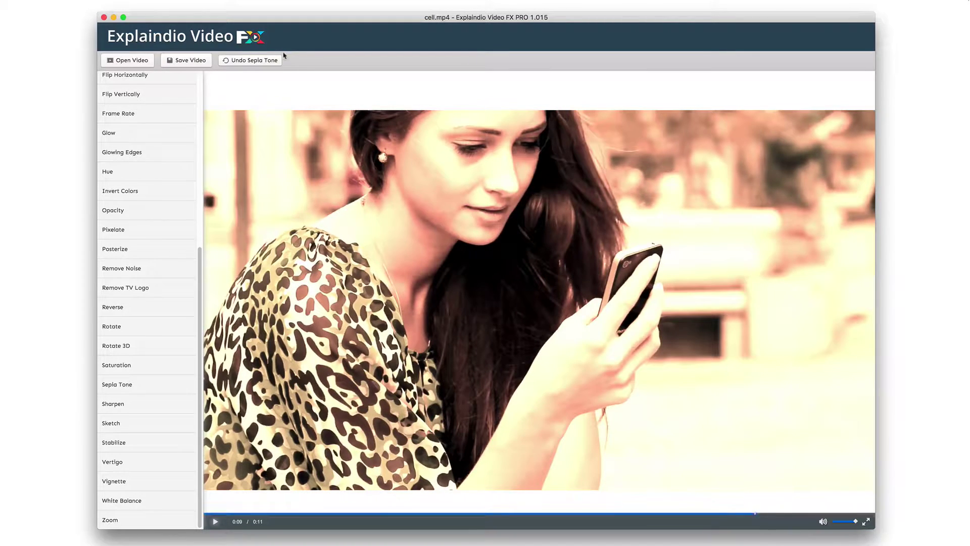
left_click(216, 522)
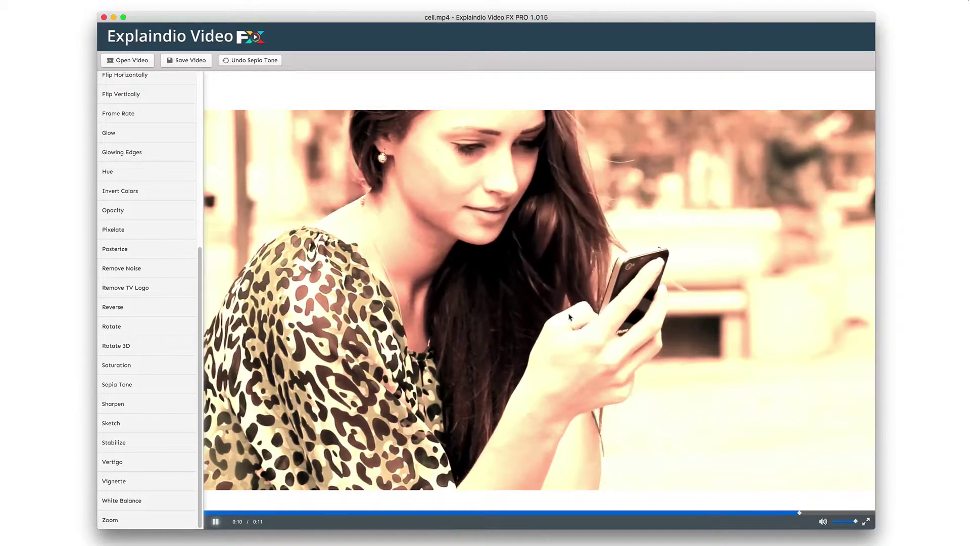
left_click(267, 63)
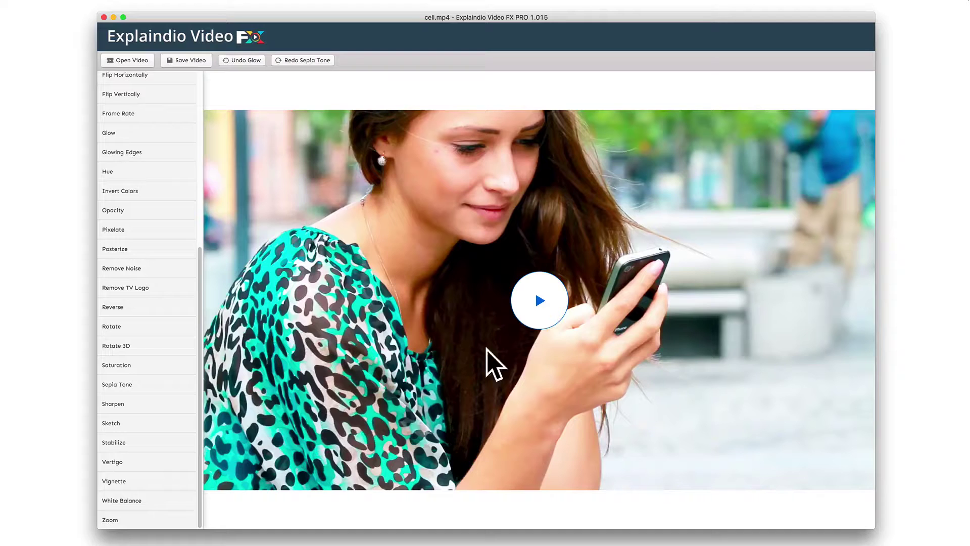
left_click(309, 61)
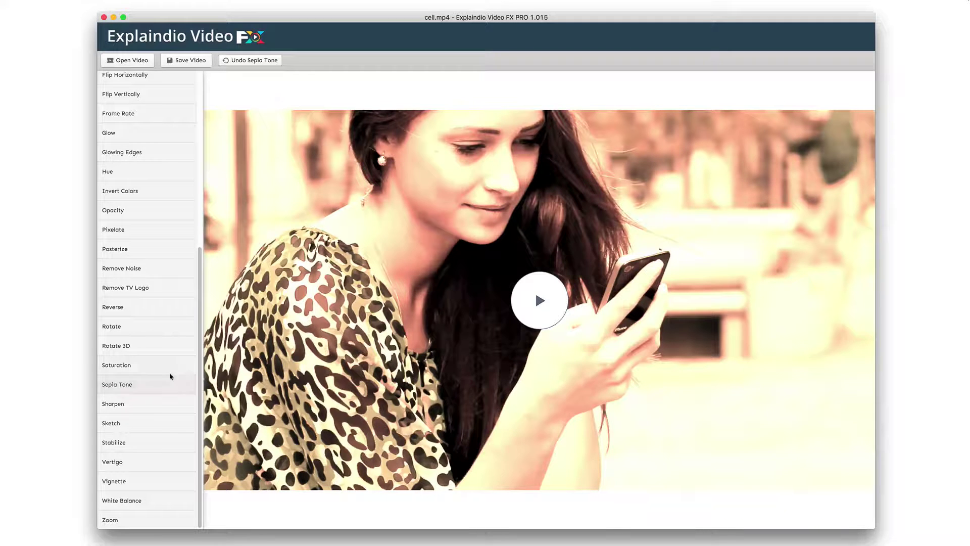
left_click(542, 302)
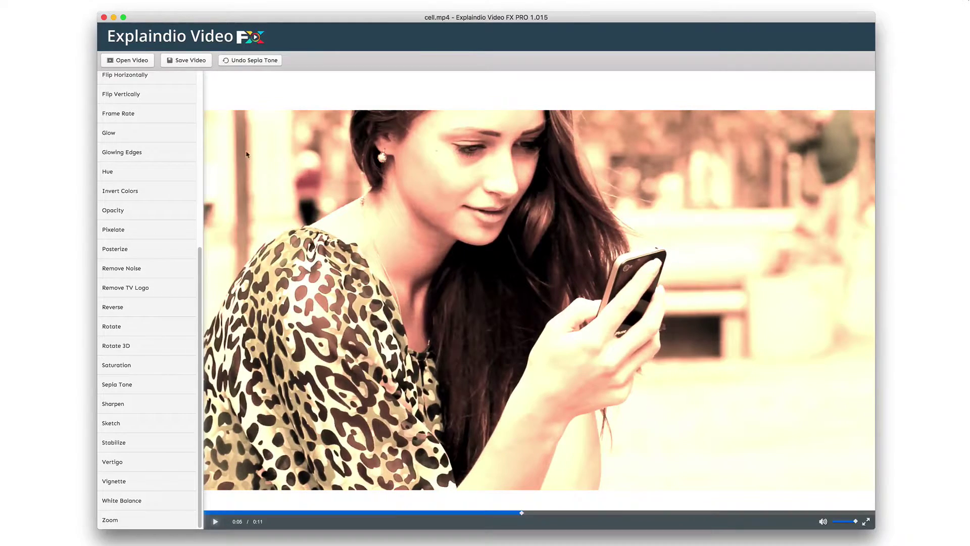
left_click(253, 60)
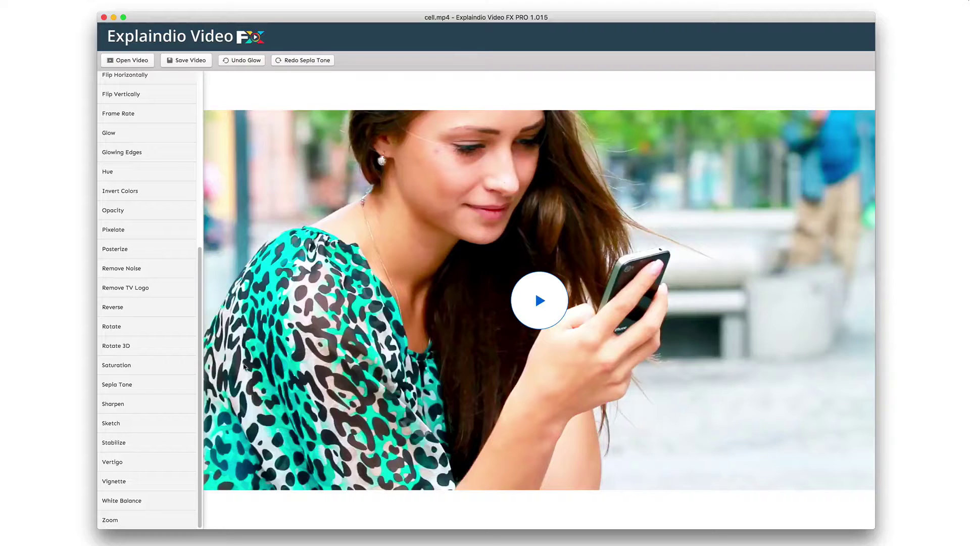
Step: Apply a Color Overlay effect on top of Glow with the blue color #287bea and 75% opacity
scroll(180, 315, "up", 6)
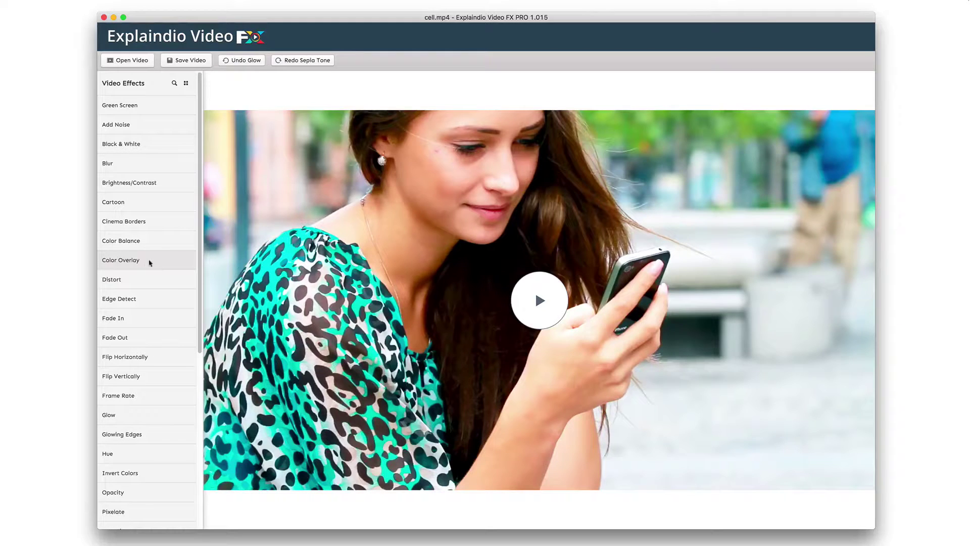
left_click(130, 261)
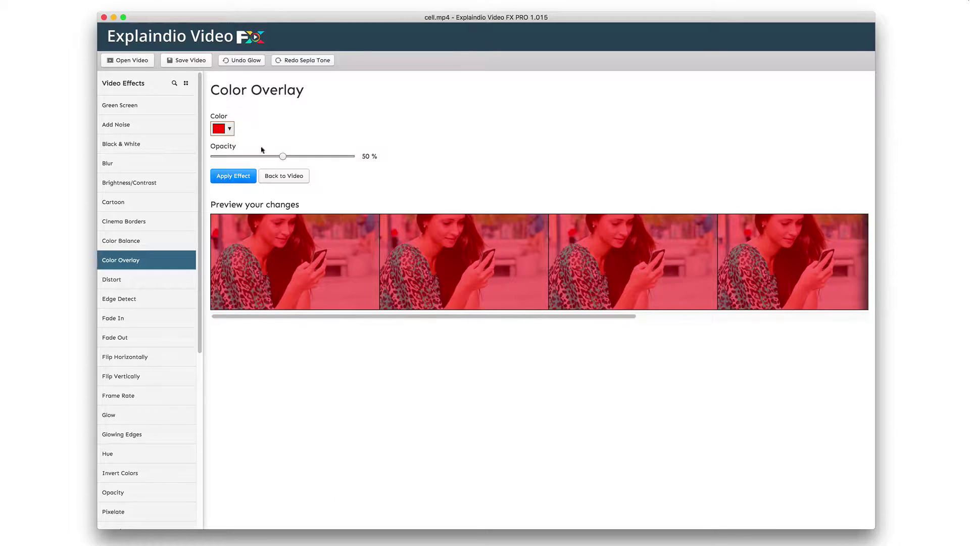
left_click(231, 130)
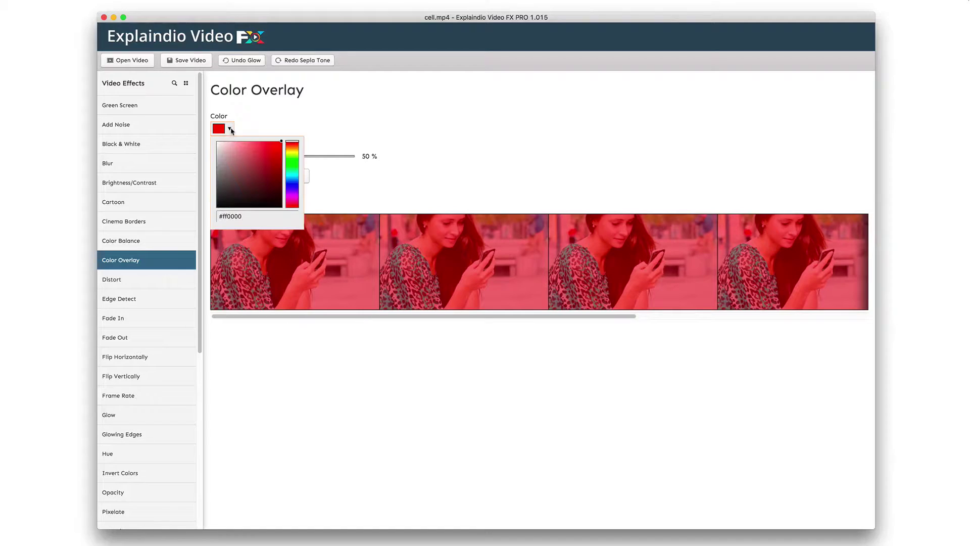
left_click(295, 184)
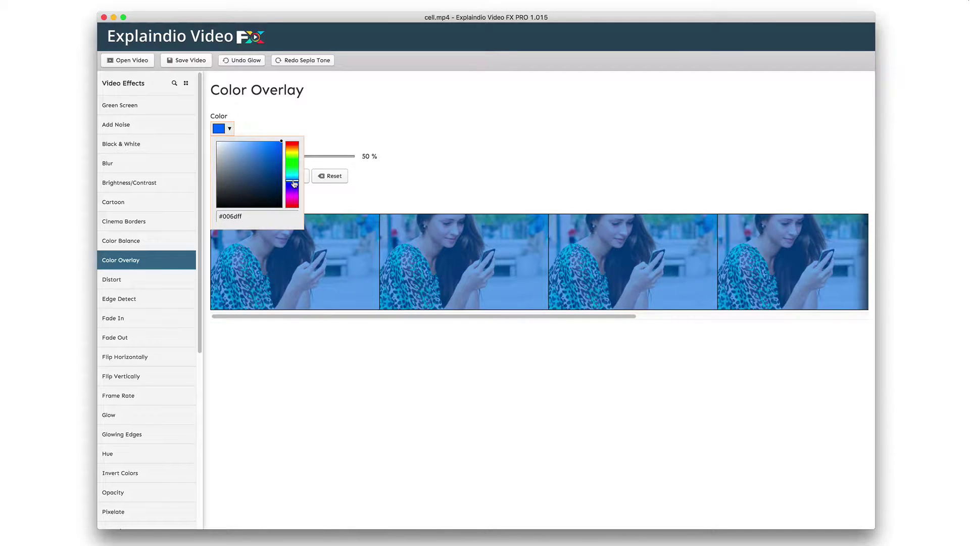
left_click(277, 145)
left_click(281, 146)
left_click(270, 148)
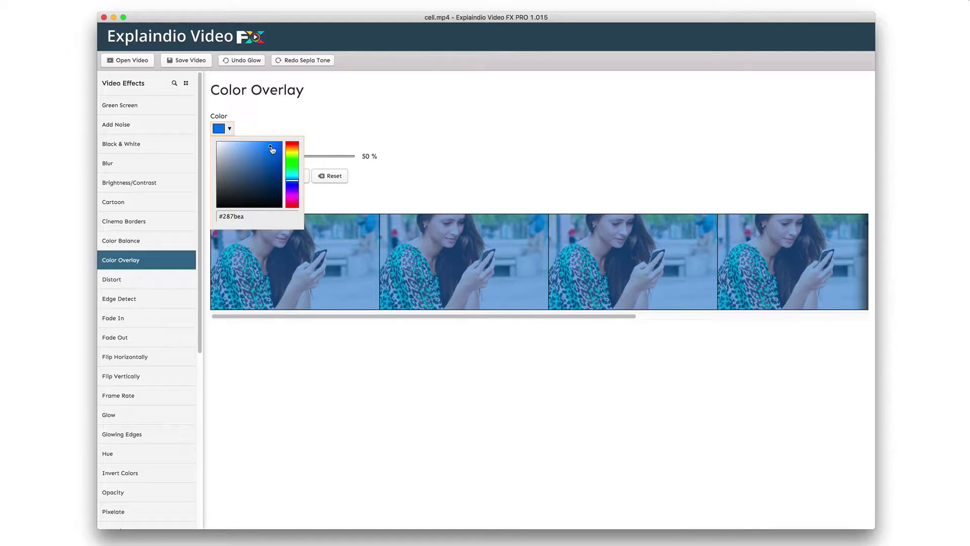
left_click(435, 179)
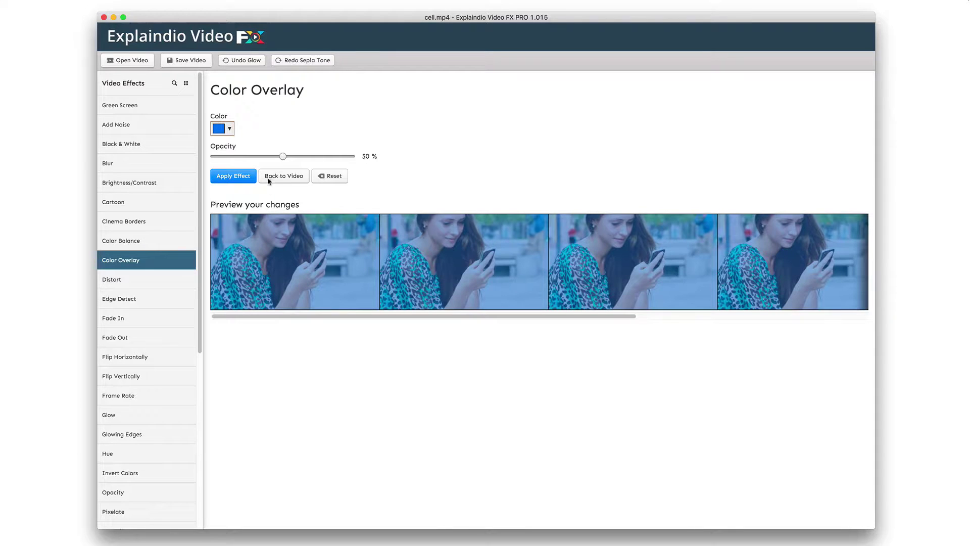
left_click_drag(282, 156, 317, 159)
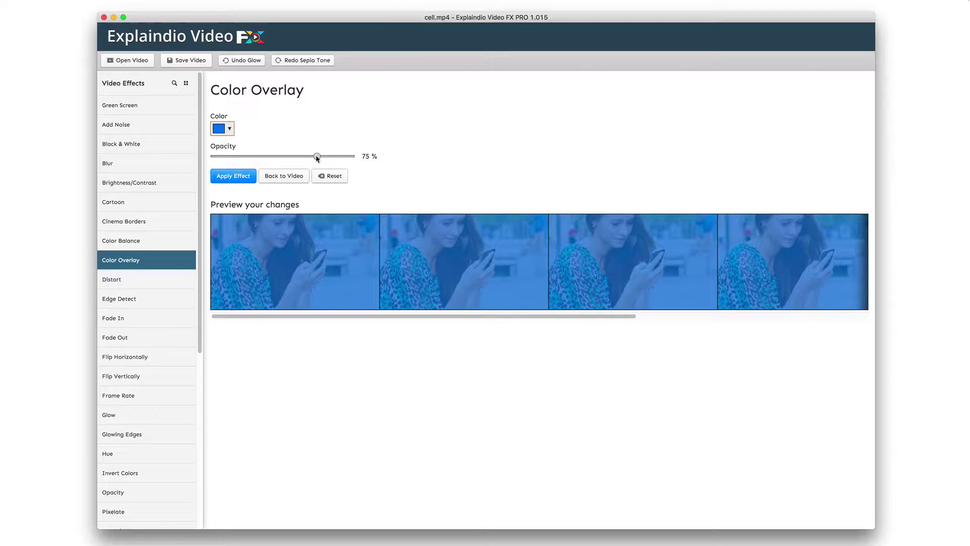
left_click(244, 180)
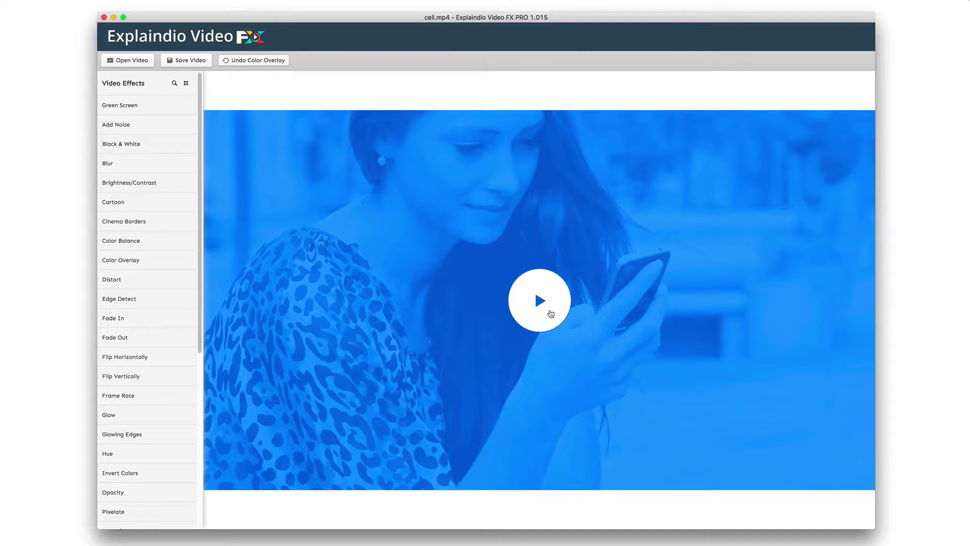
Step: Play part of the blue-tinted clip and undo the Color Overlay effect, leaving only Glow applied
left_click(540, 308)
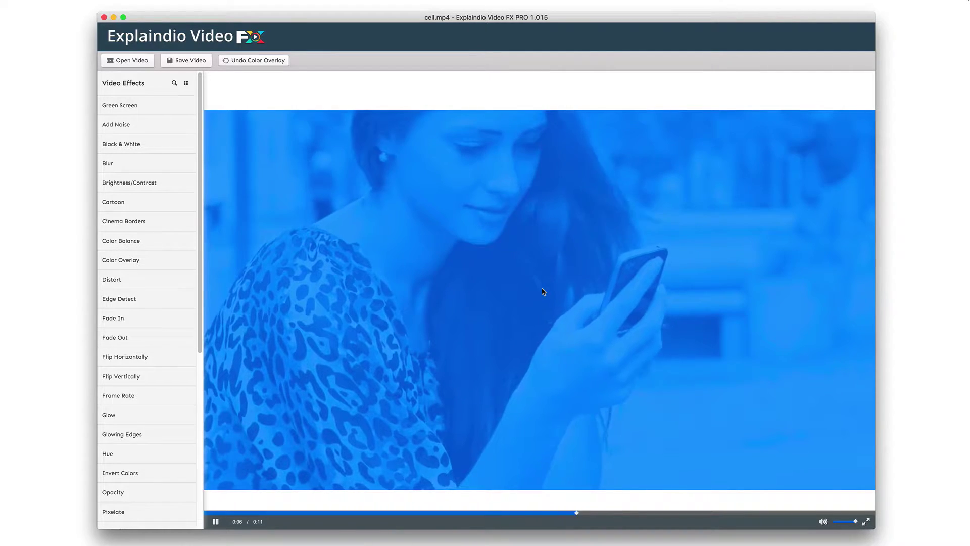
left_click(215, 522)
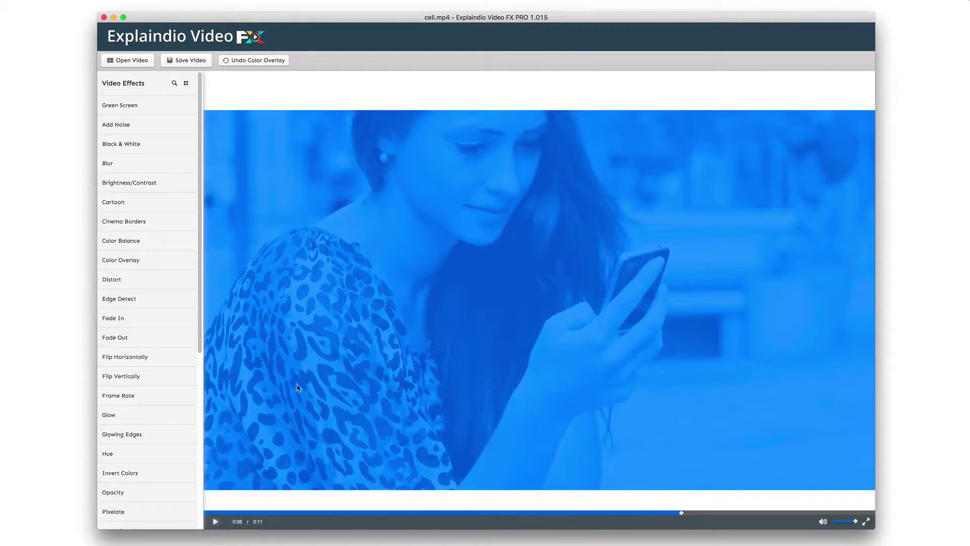
left_click(216, 522)
left_click(215, 522)
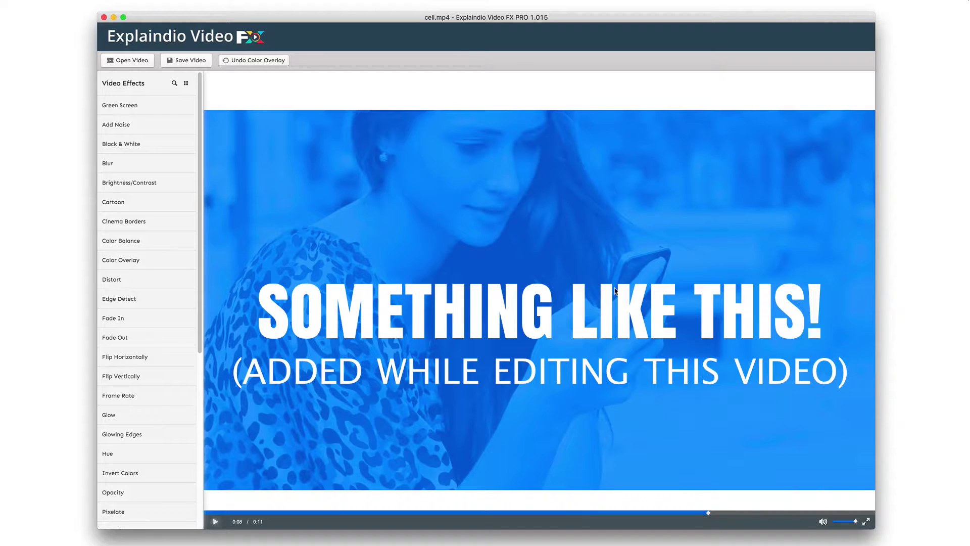
left_click(278, 61)
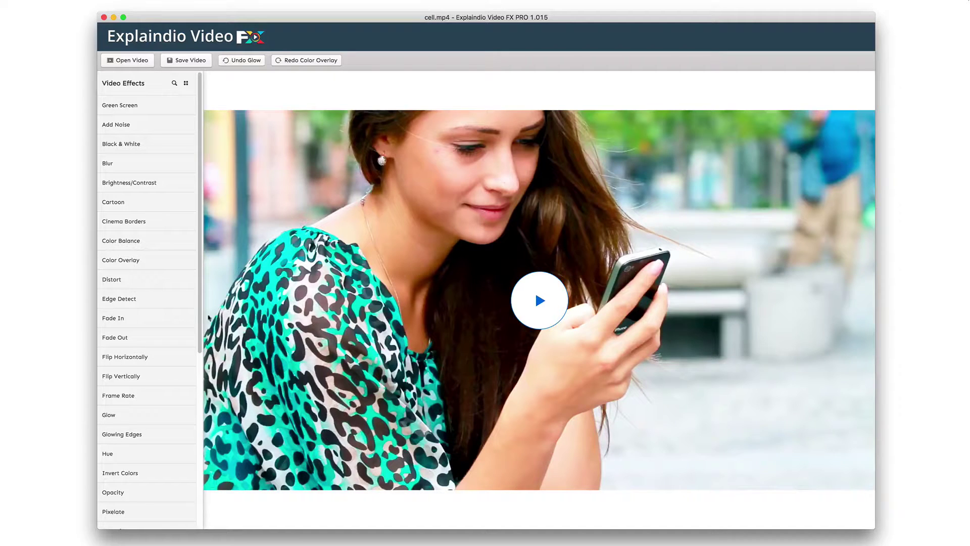
Step: Apply a Blur effect with radius 2 and power 7 on top of Glow, preview the clip and undo the blur
scroll(183, 315, "down", 2)
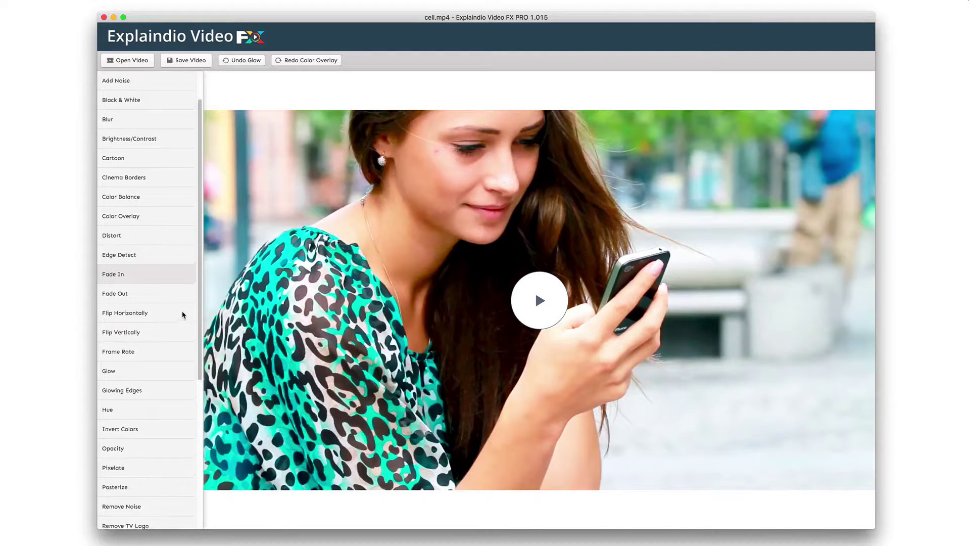
scroll(183, 315, "up", 2)
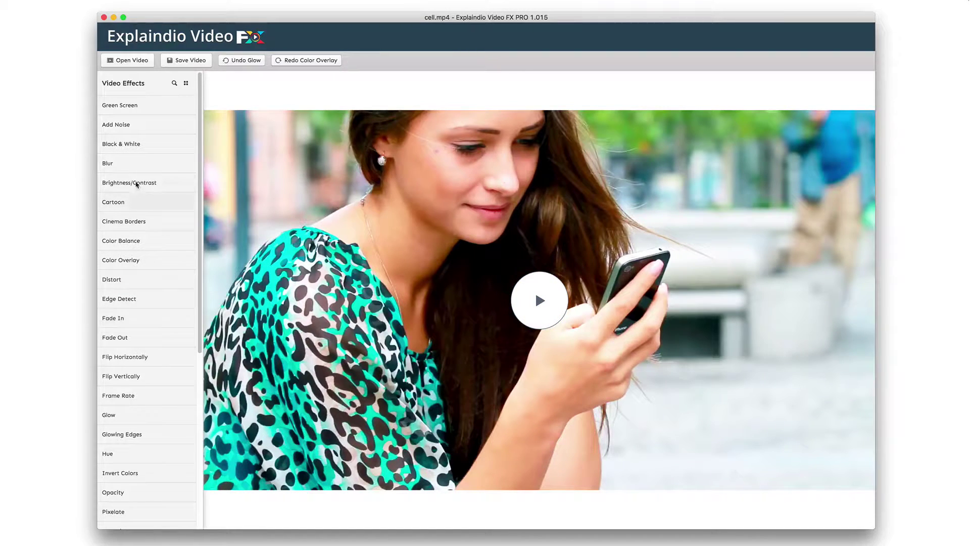
left_click(150, 169)
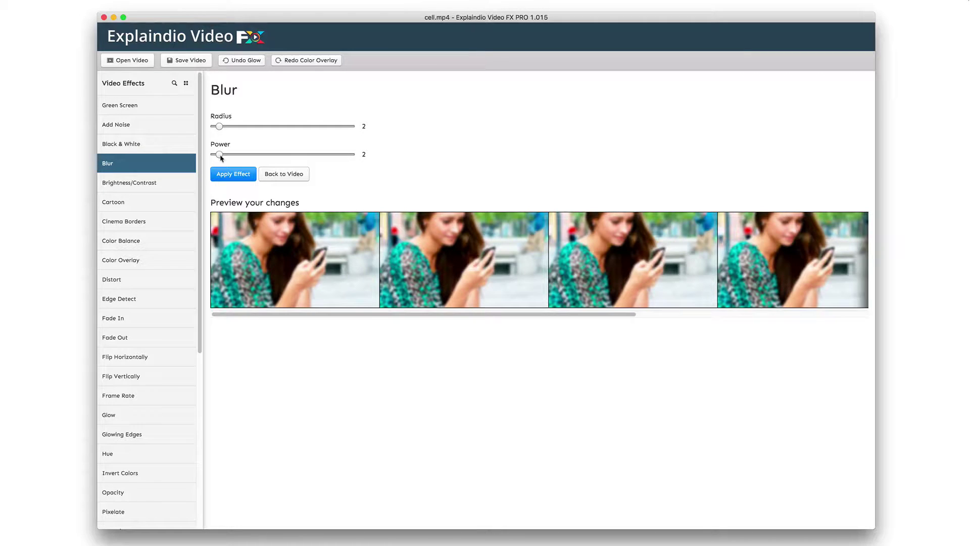
left_click_drag(218, 154, 233, 156)
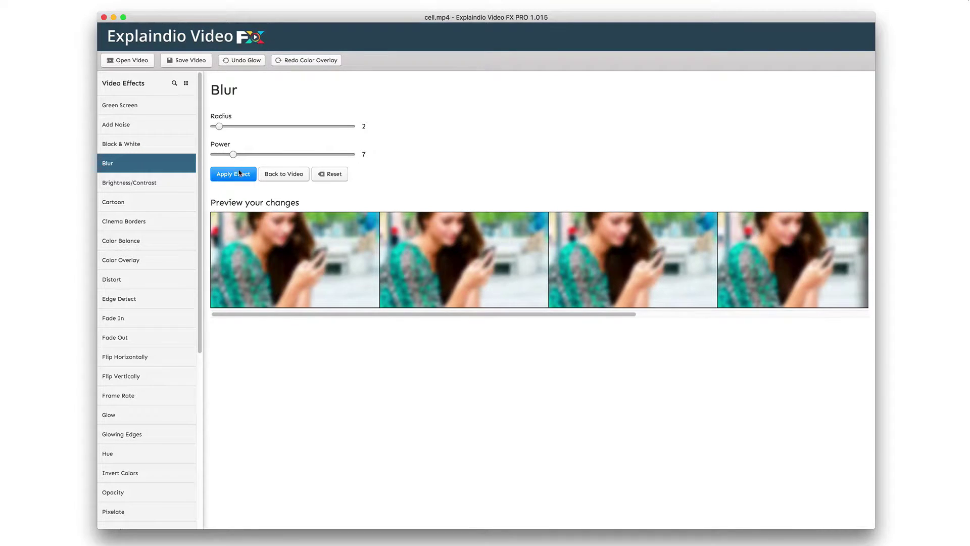
left_click(239, 174)
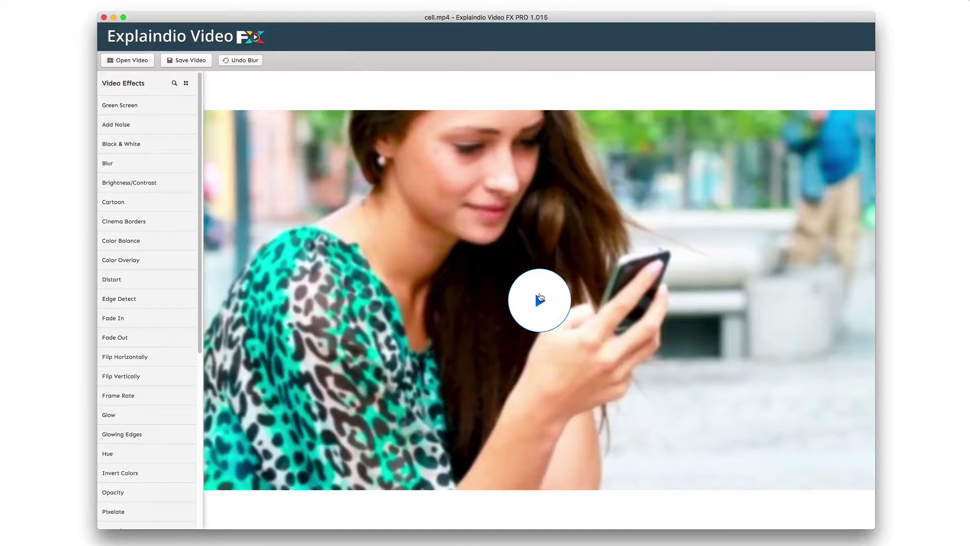
left_click(540, 297)
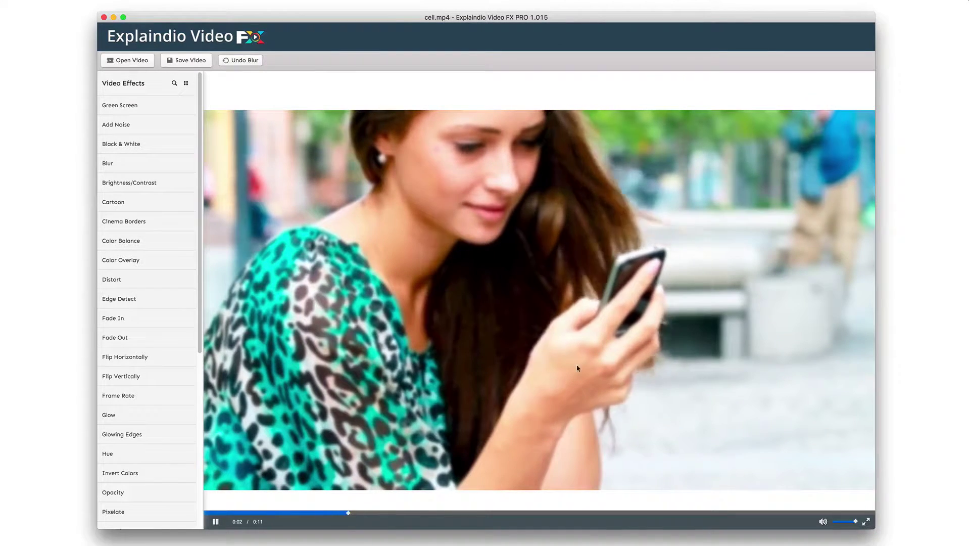
left_click(251, 61)
Step: Apply a stronger Blur effect with radius 5 and power 6 on top of Glow and play the clip
left_click(147, 167)
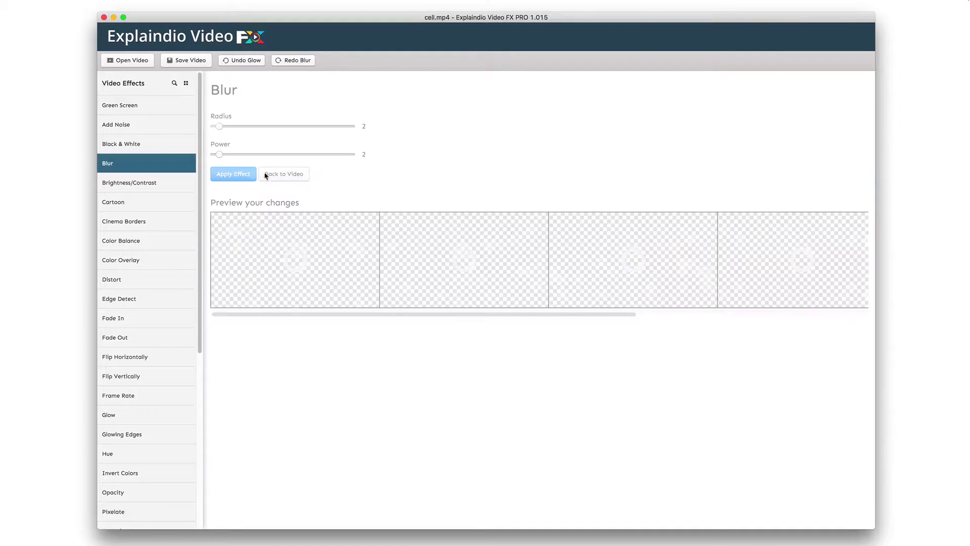
left_click_drag(219, 126, 236, 156)
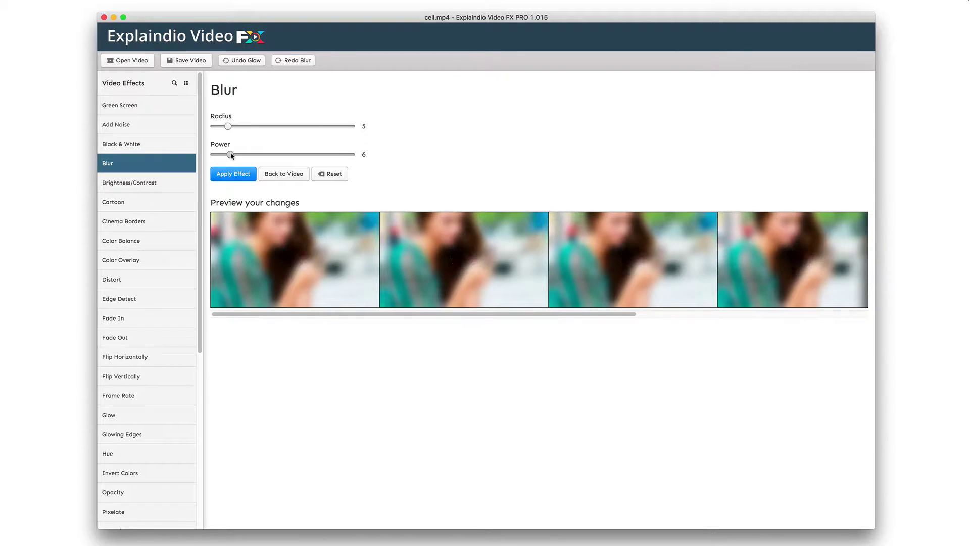
left_click(250, 173)
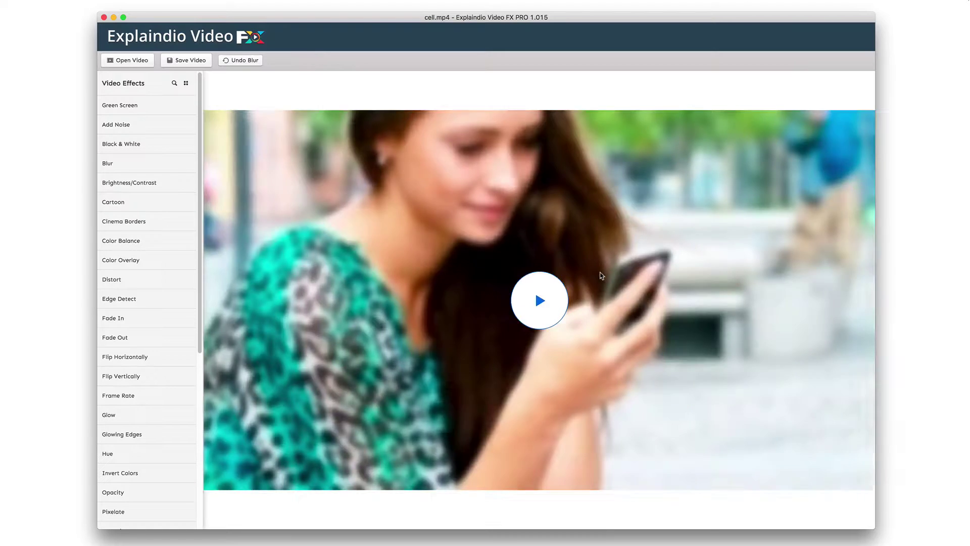
left_click(559, 289)
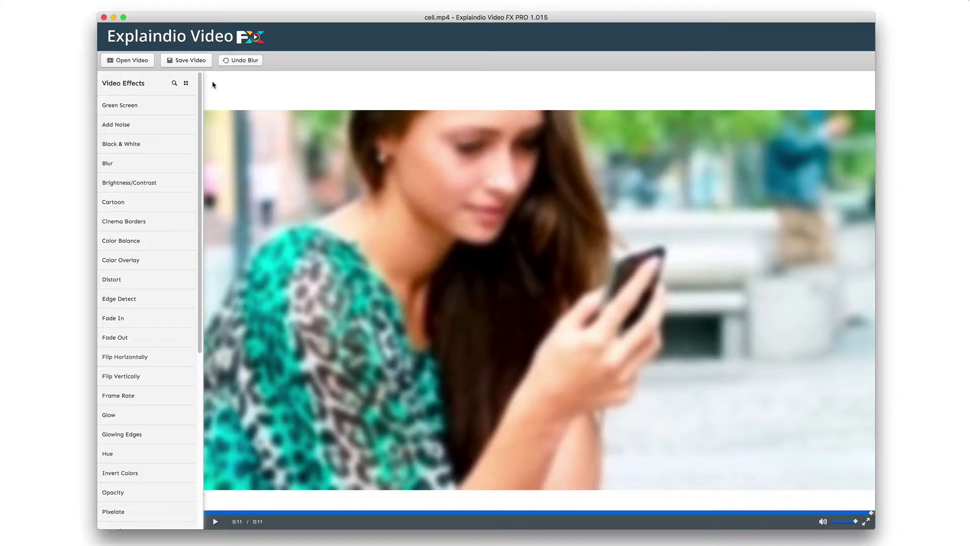
Step: Undo and redo the Blur effect to compare both versions, leaving only Glow applied
left_click(245, 61)
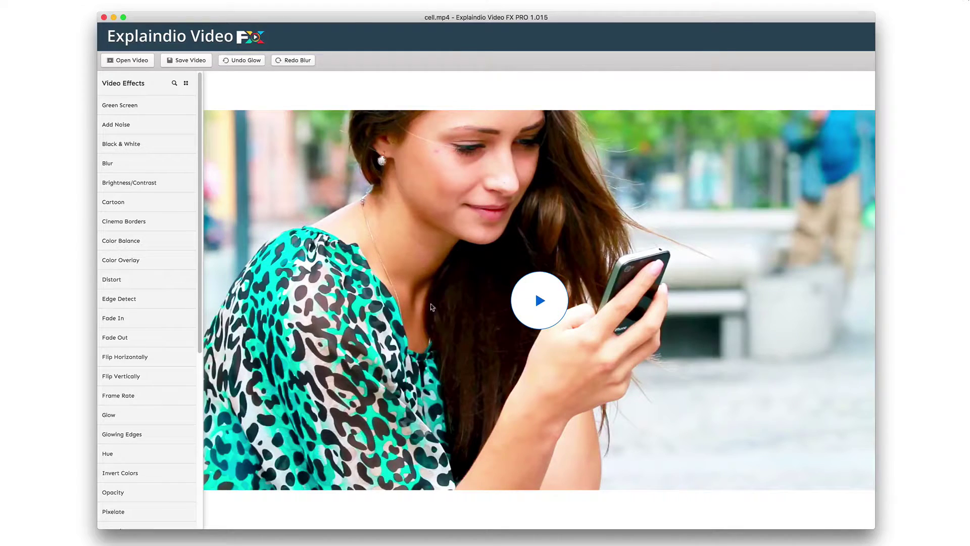
left_click(292, 60)
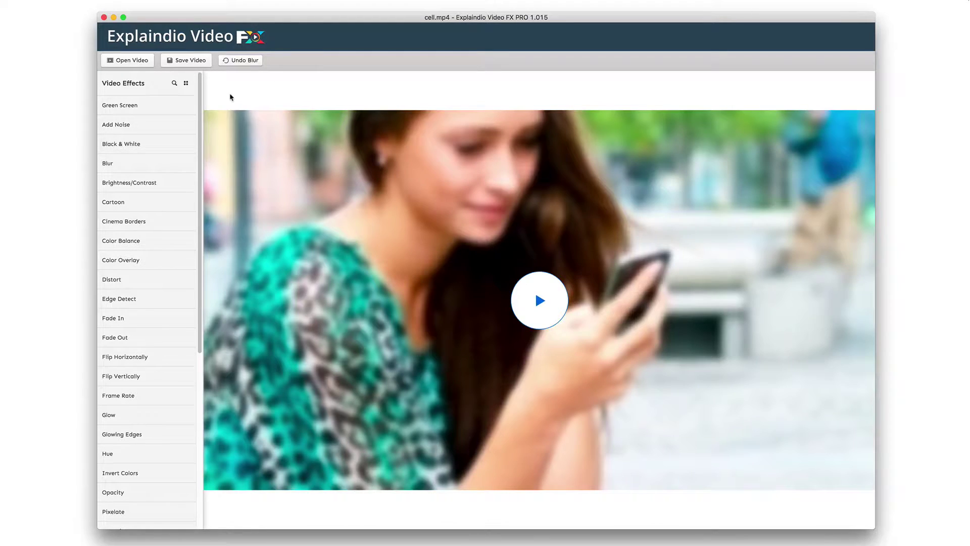
left_click(250, 61)
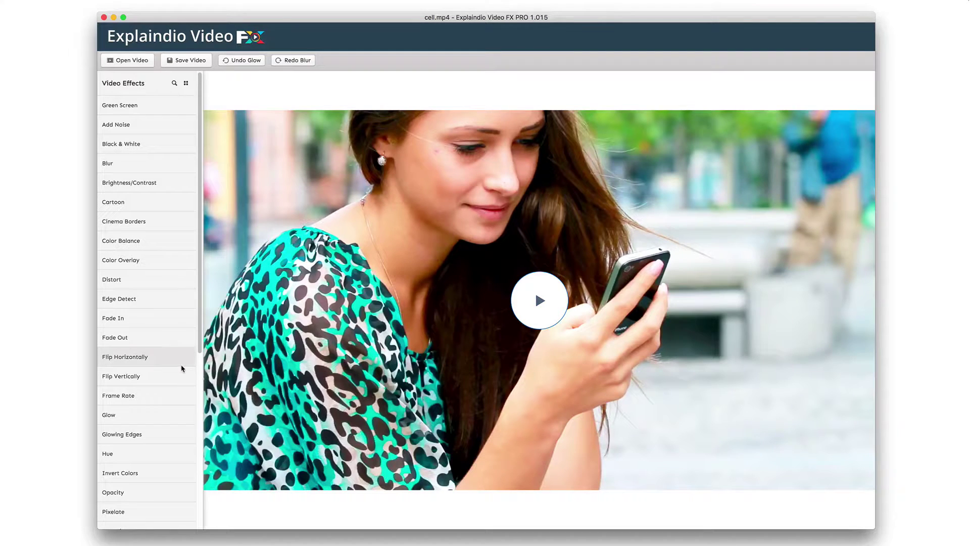
Step: Apply a Vignette effect in Light mode at 50% size on top of Glow and play part of the clip
scroll(182, 368, "down", 10)
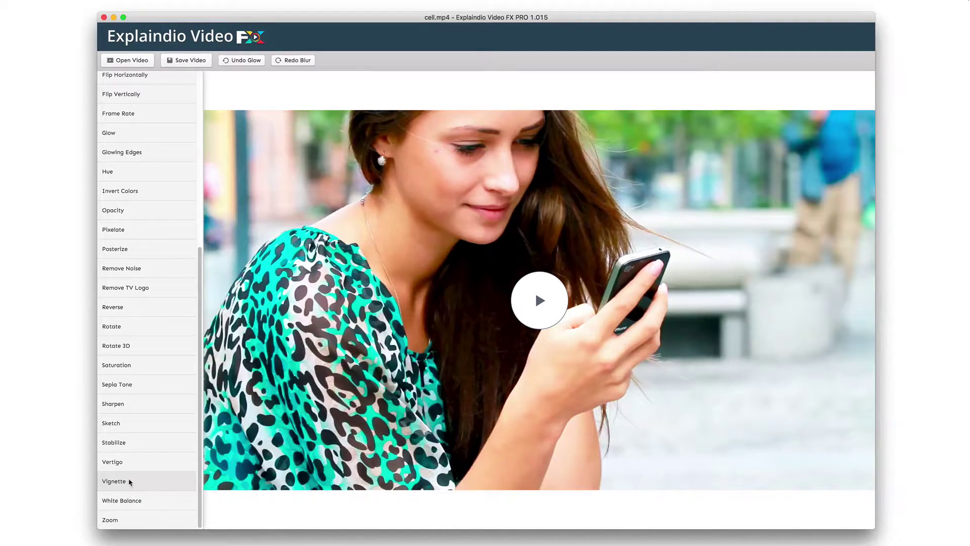
left_click(154, 482)
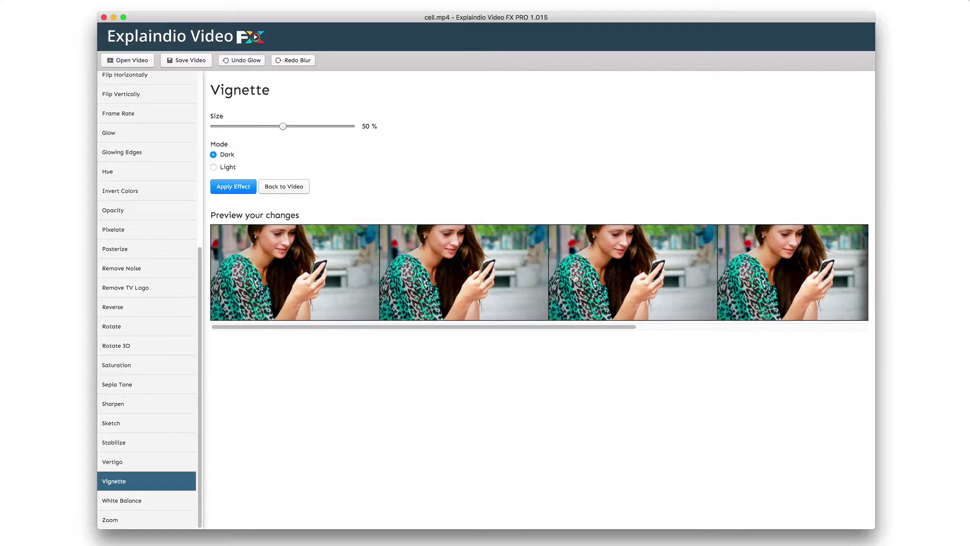
left_click(214, 168)
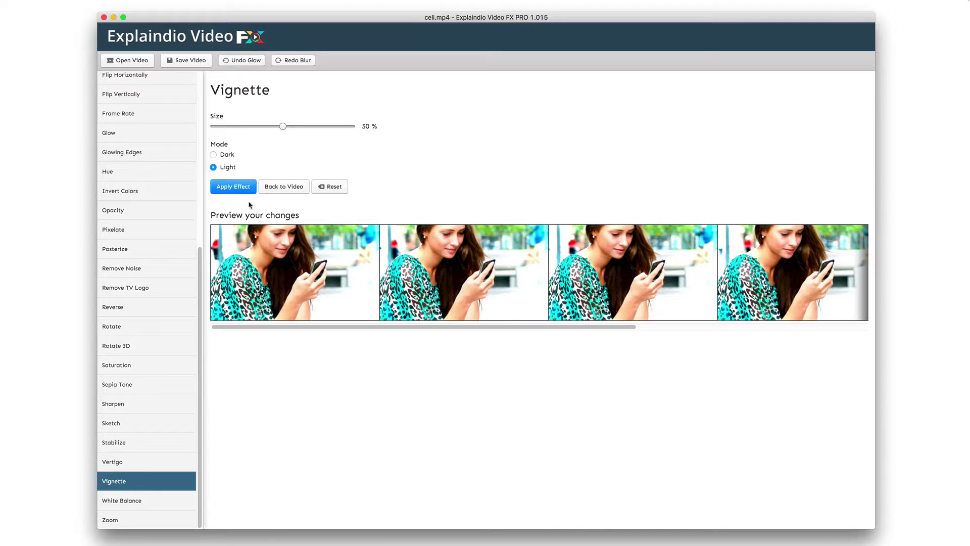
left_click(245, 188)
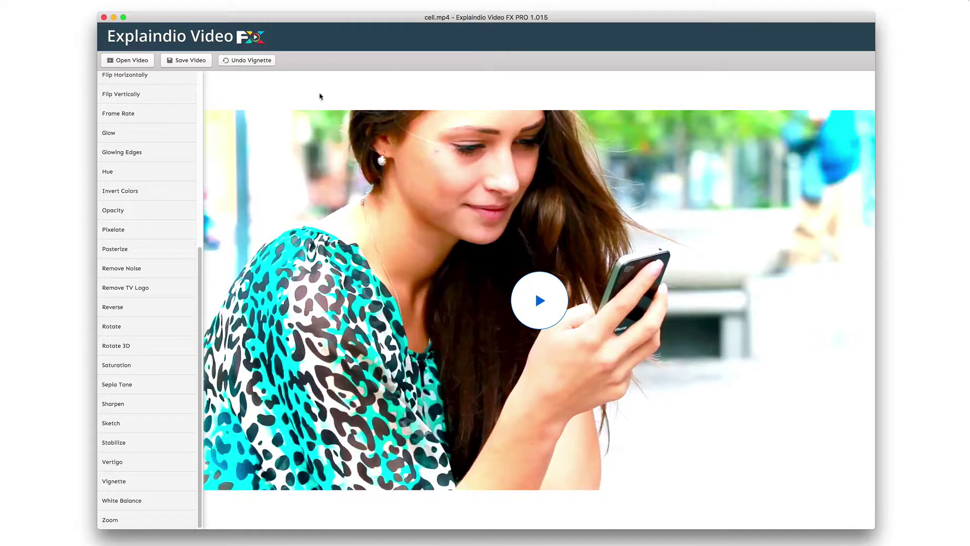
left_click(528, 300)
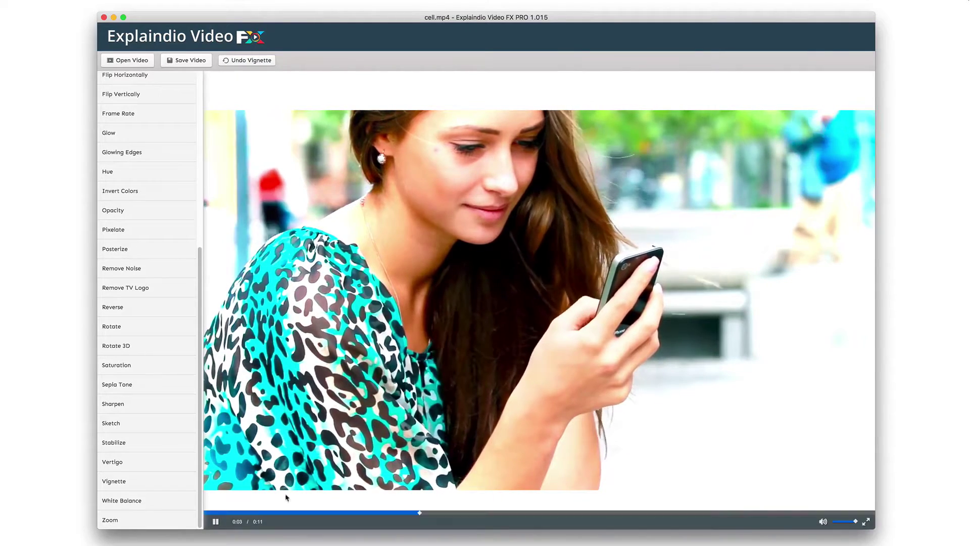
left_click(216, 522)
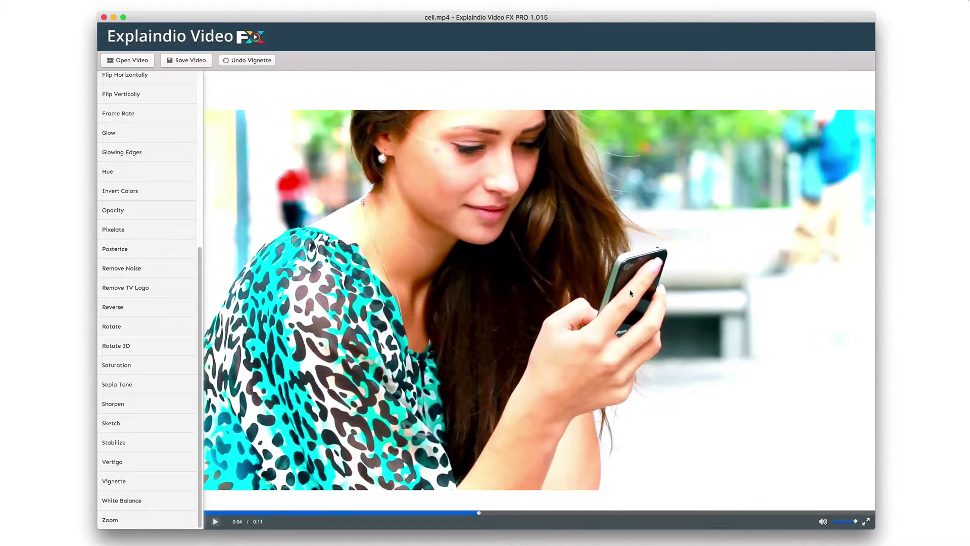
Step: Undo and redo the Vignette effect to compare both versions, leaving only Glow applied
left_click(264, 61)
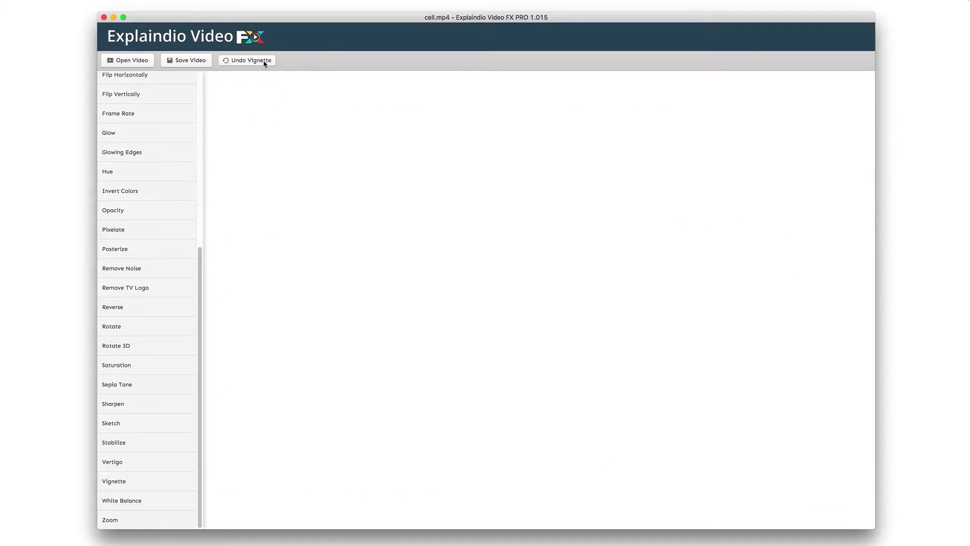
left_click(294, 61)
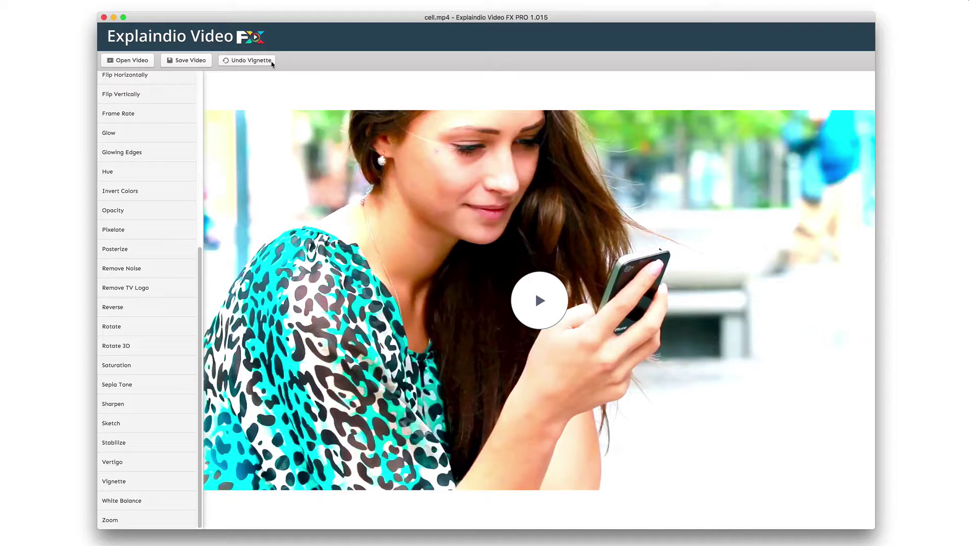
left_click(270, 62)
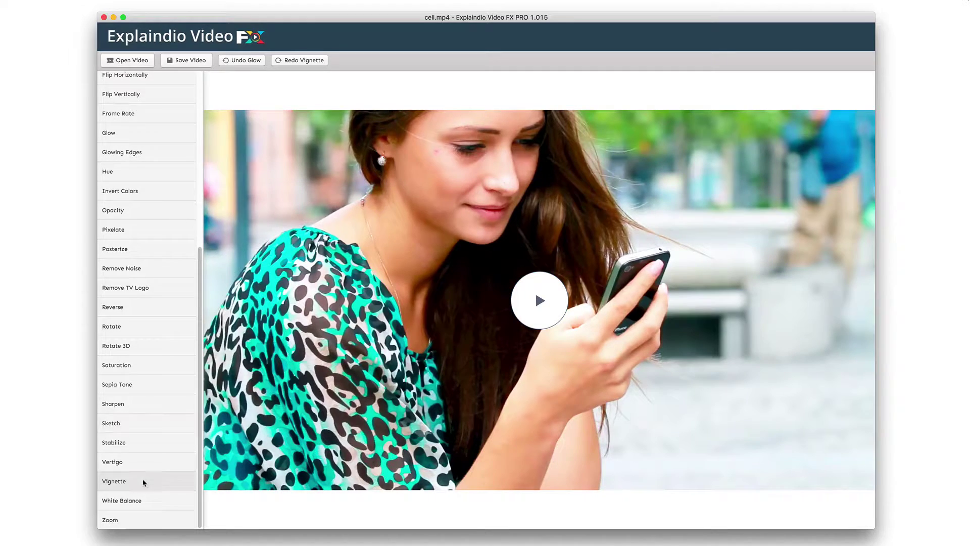
Step: Apply a Fade In effect lasting 8 seconds from white (#ffffff) on top of Glow and play the clip
scroll(156, 365, "up", 5)
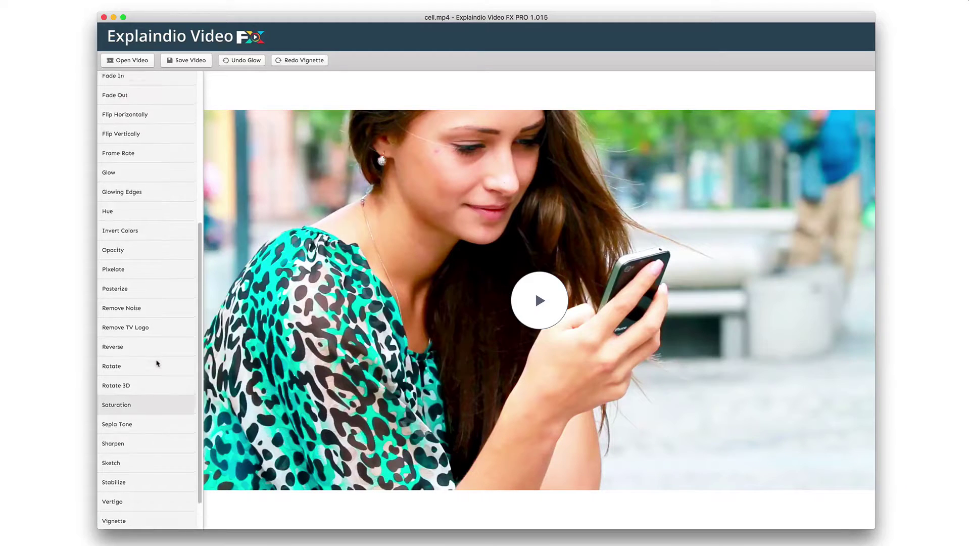
scroll(157, 363, "up", 4)
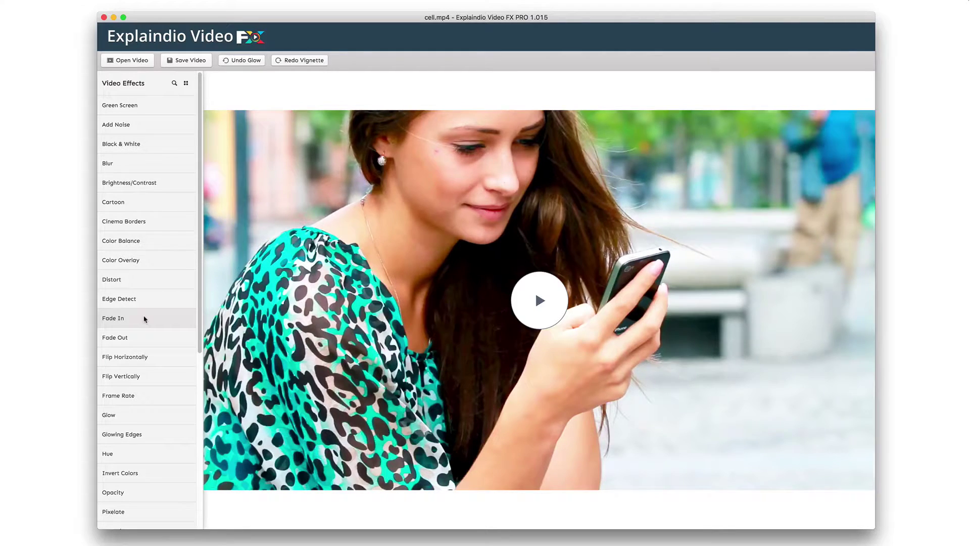
left_click(144, 318)
left_click(218, 130)
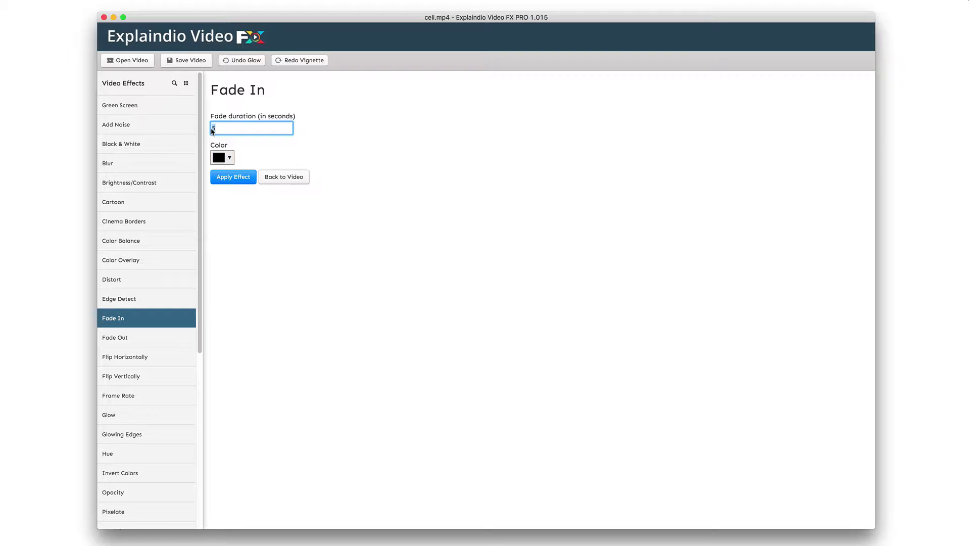
type("8")
left_click(230, 158)
left_click_drag(233, 203, 213, 160)
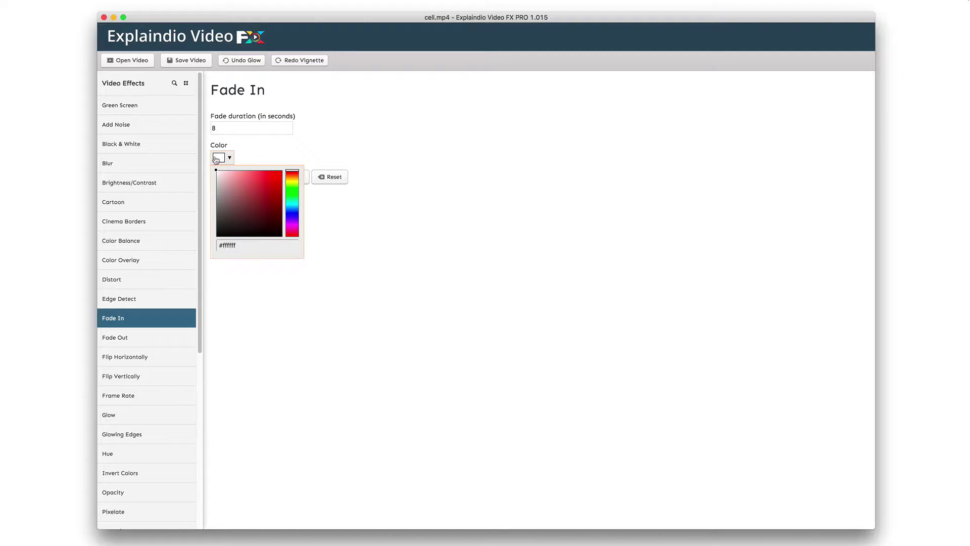
left_click(216, 159)
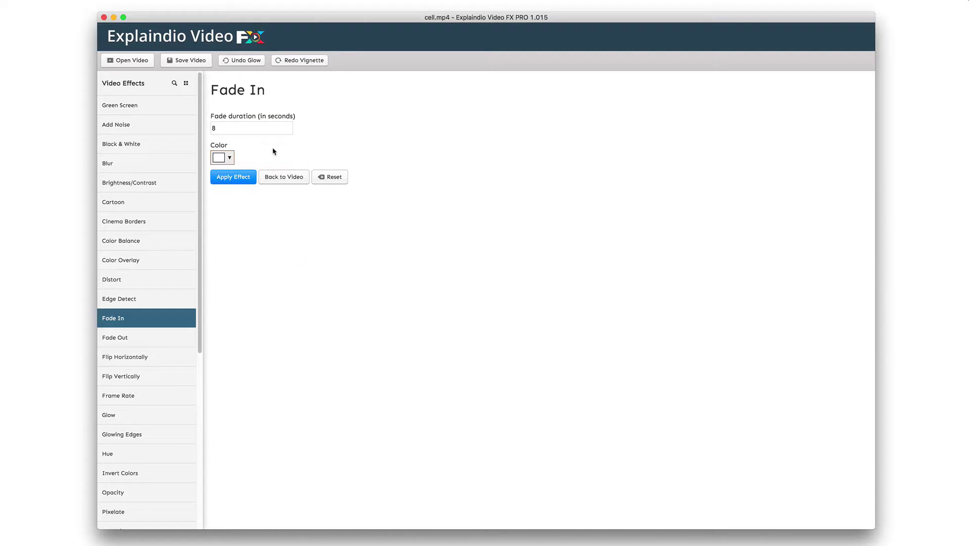
left_click(243, 179)
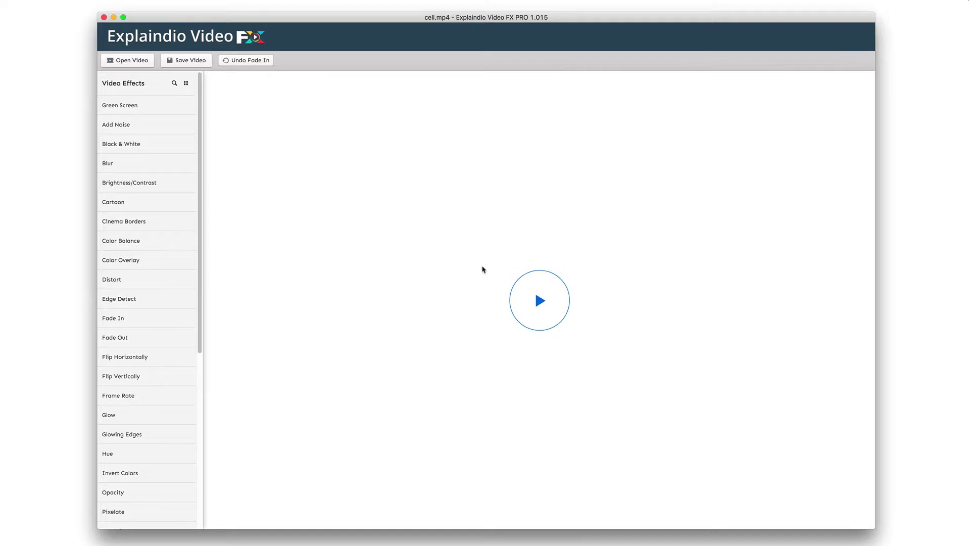
left_click(535, 296)
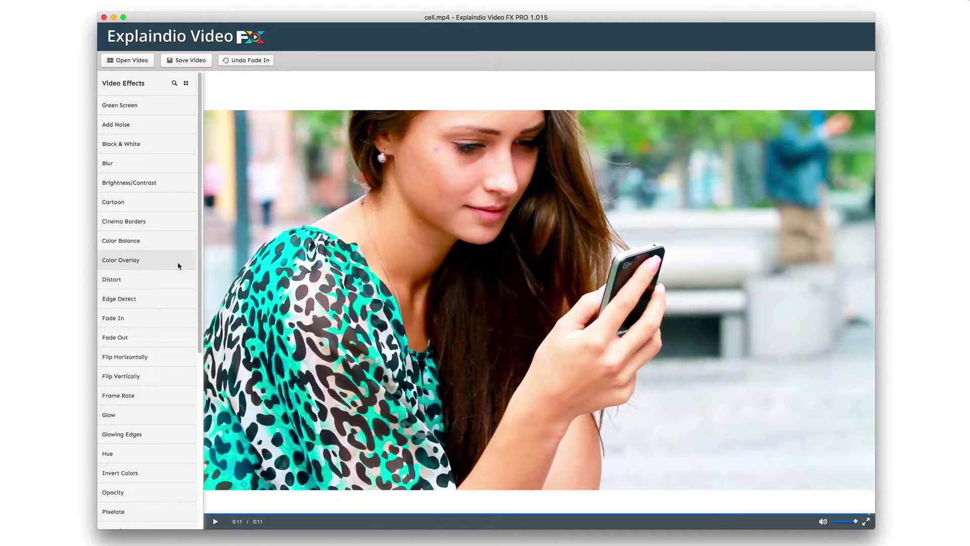
Step: Apply a Fade Out effect lasting 5 seconds to dark red on top of Fade In and play the clip
scroll(160, 273, "down", 2)
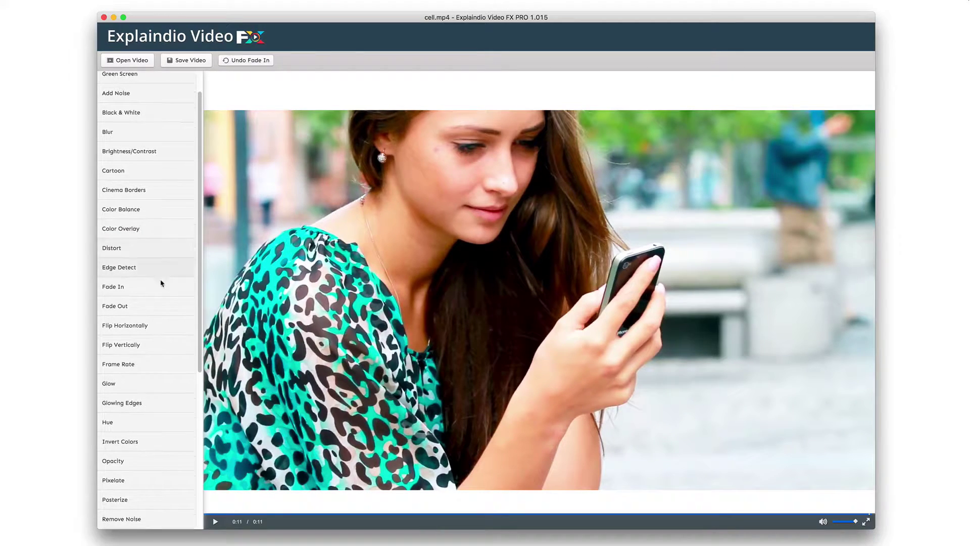
left_click(159, 305)
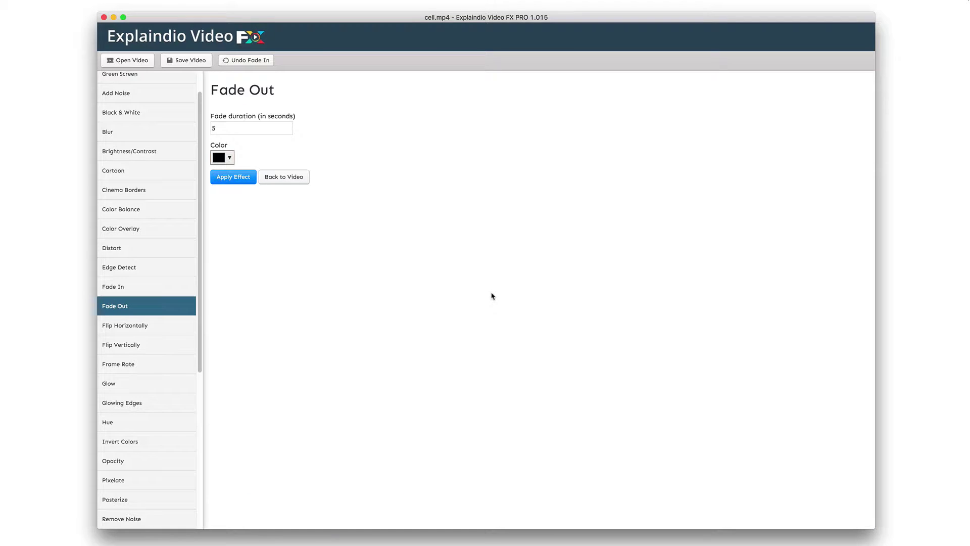
left_click(230, 158)
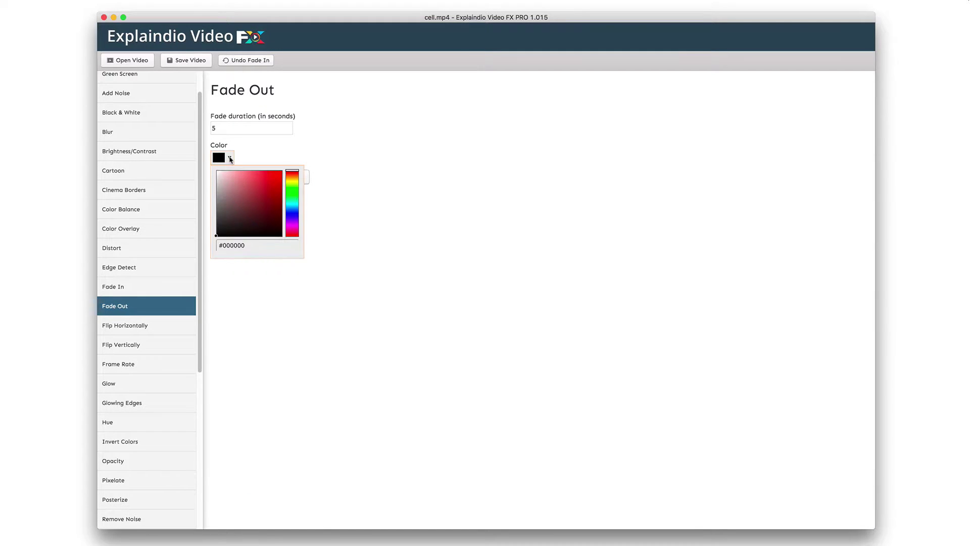
left_click(261, 206)
left_click_drag(261, 207, 281, 172)
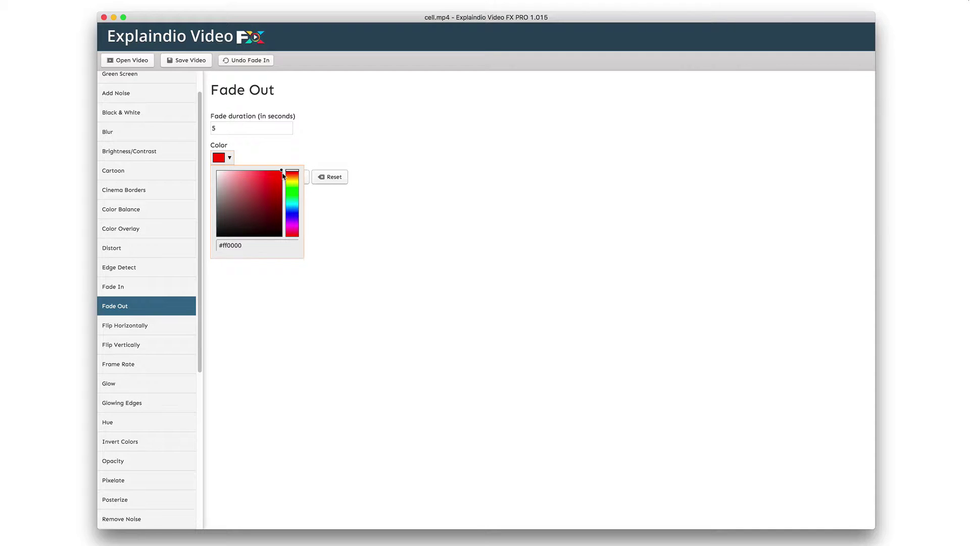
mouse_move(281, 172)
left_mouse_down()
mouse_move(249, 171)
mouse_move(284, 195)
left_mouse_up()
left_click(259, 152)
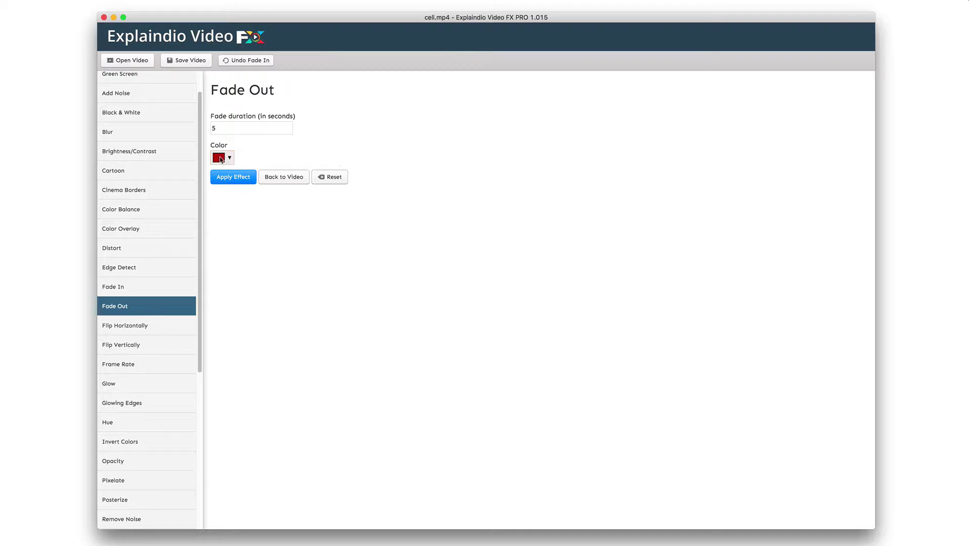
left_click(242, 178)
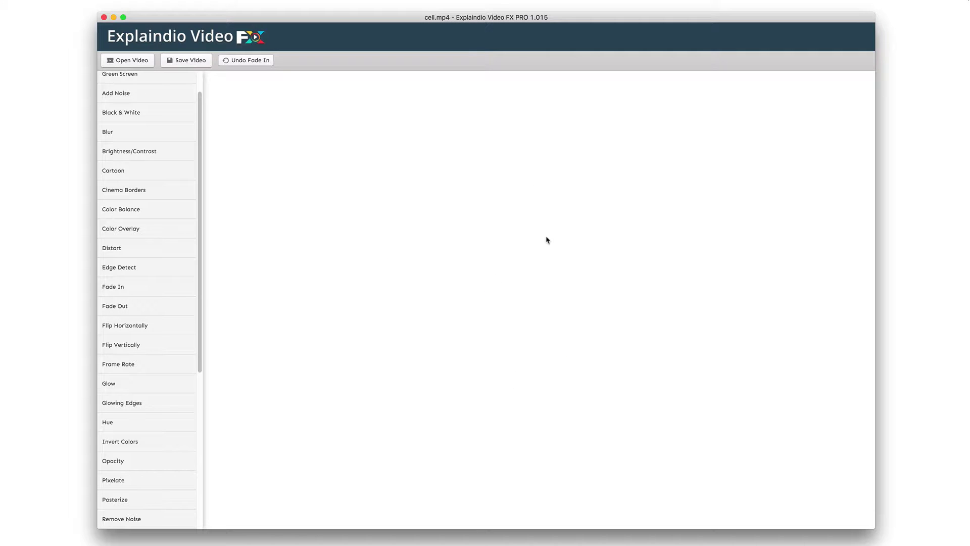
left_click(540, 298)
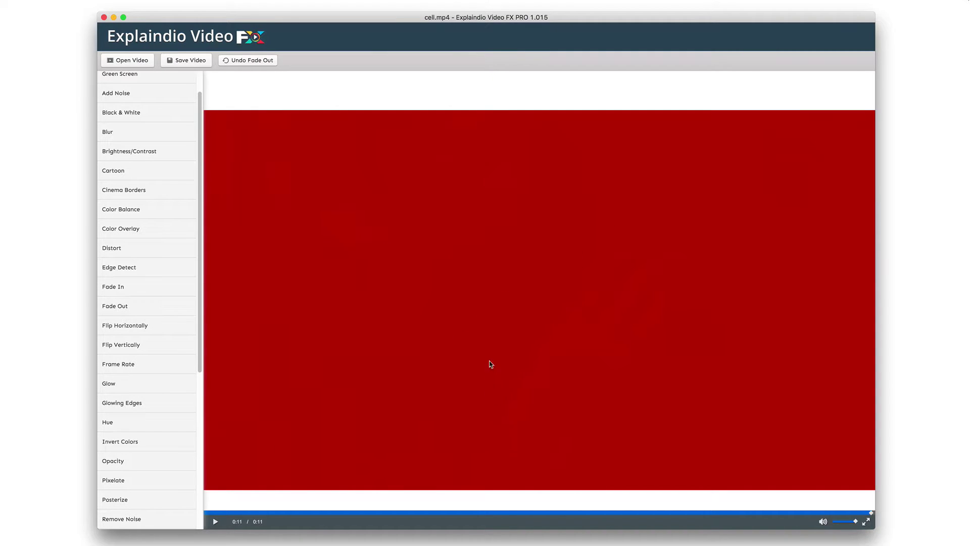
left_click(217, 522)
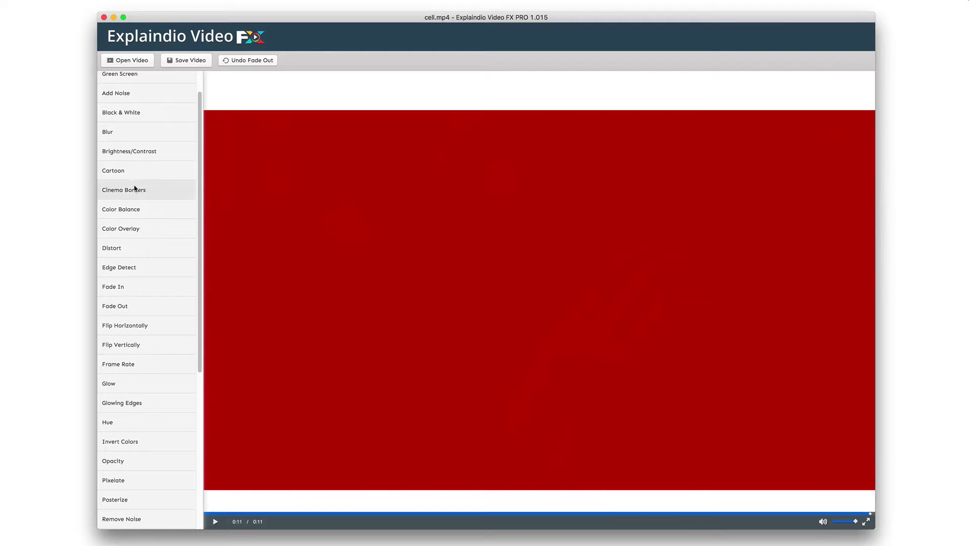
Step: Save the faded video as cellfadeinfadeout in the home folder
left_click(192, 61)
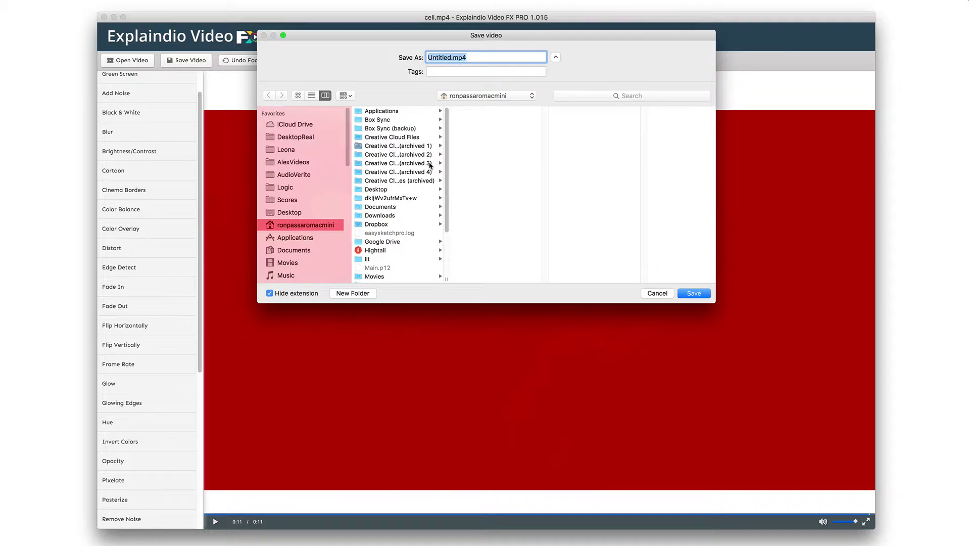
type("cellfadeinfadeout")
key("Return")
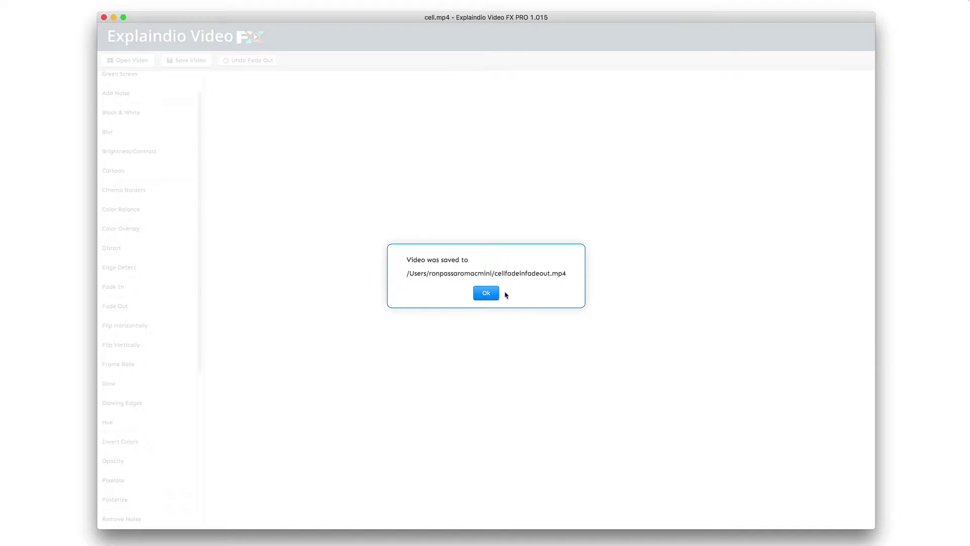
left_click(487, 294)
Step: Save another copy of the video as cellfadeinfadeout in the ExplaindioVideoFX folder
left_click(207, 64)
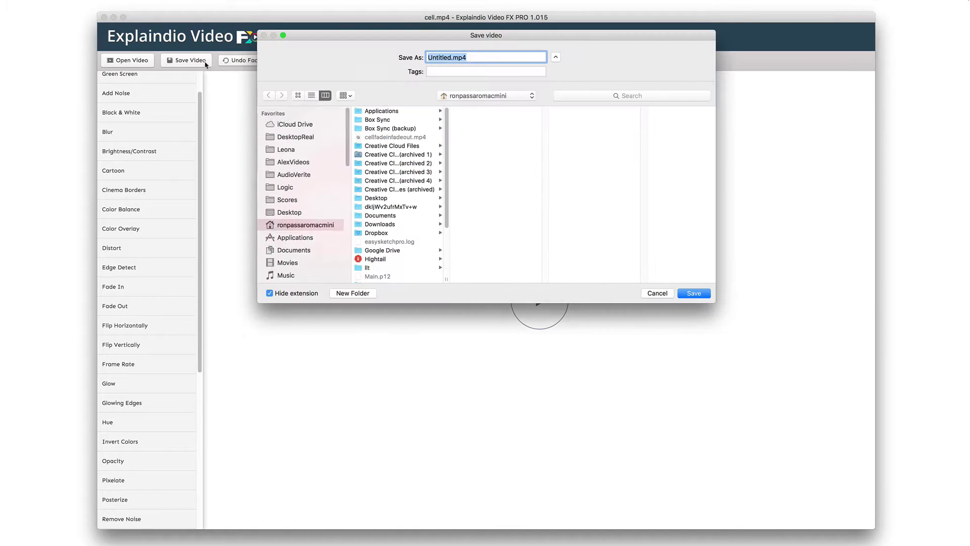
left_click(483, 96)
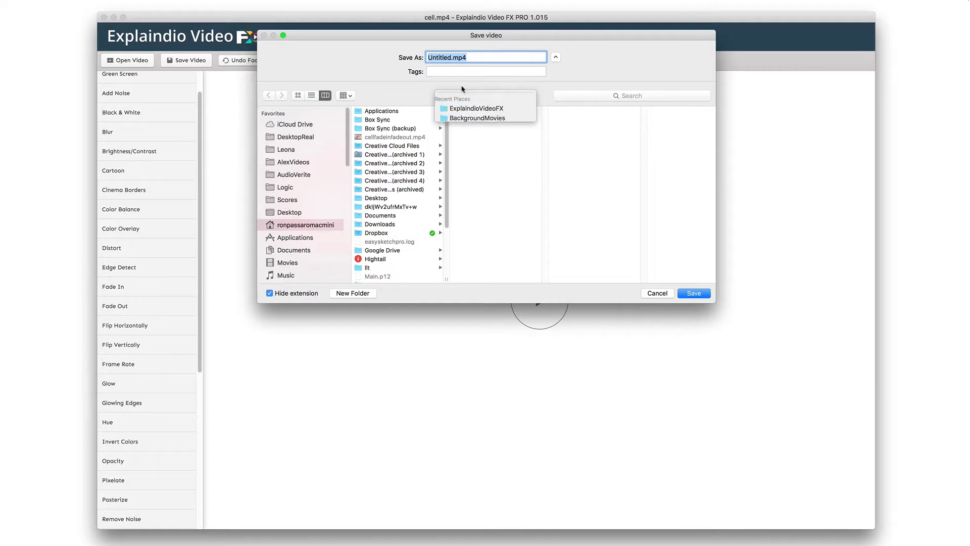
left_click(476, 108)
type("cellfadein")
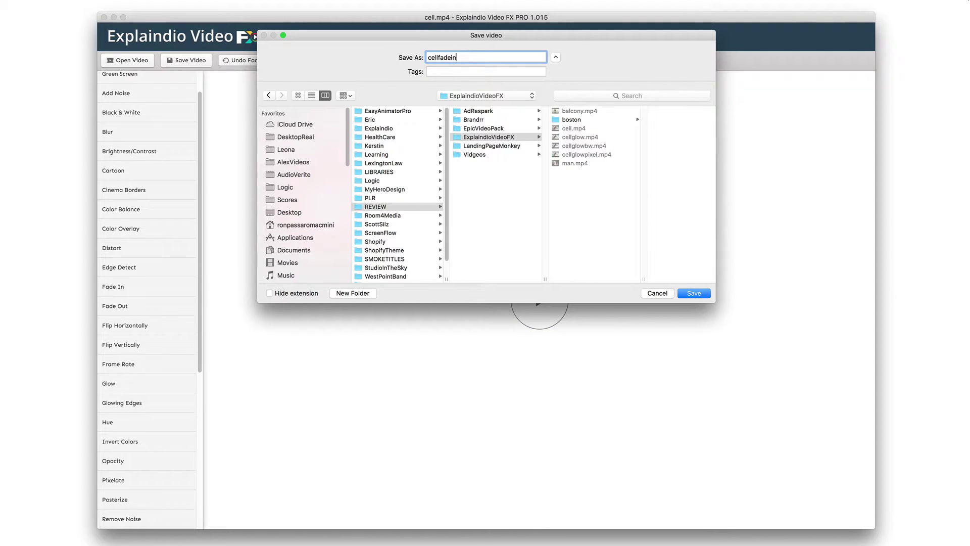
type("fadeout")
key("Return")
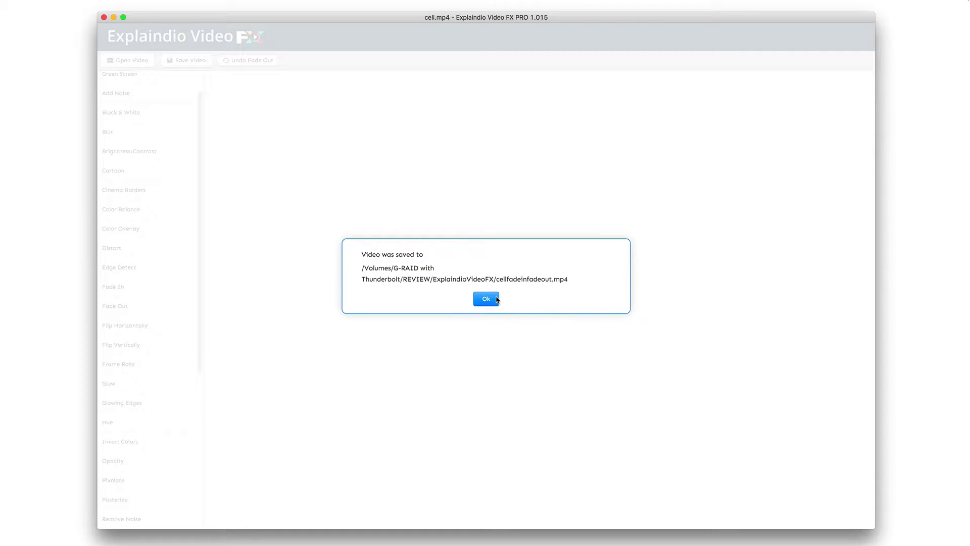
left_click(497, 299)
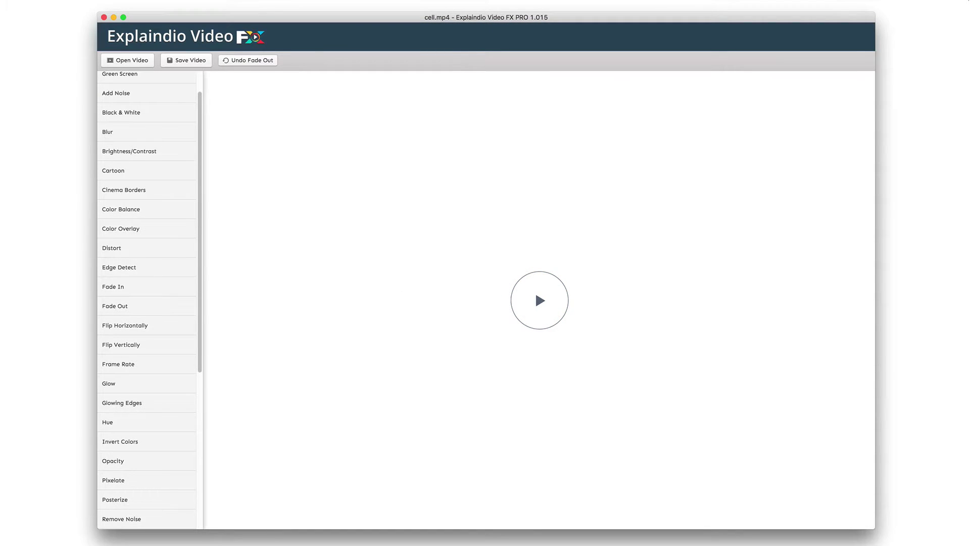
Step: Switch to Finder, open and play the exported cellfadeinfadeout.mp4, close it and return to Explaindio Video FX
key("super+Tab")
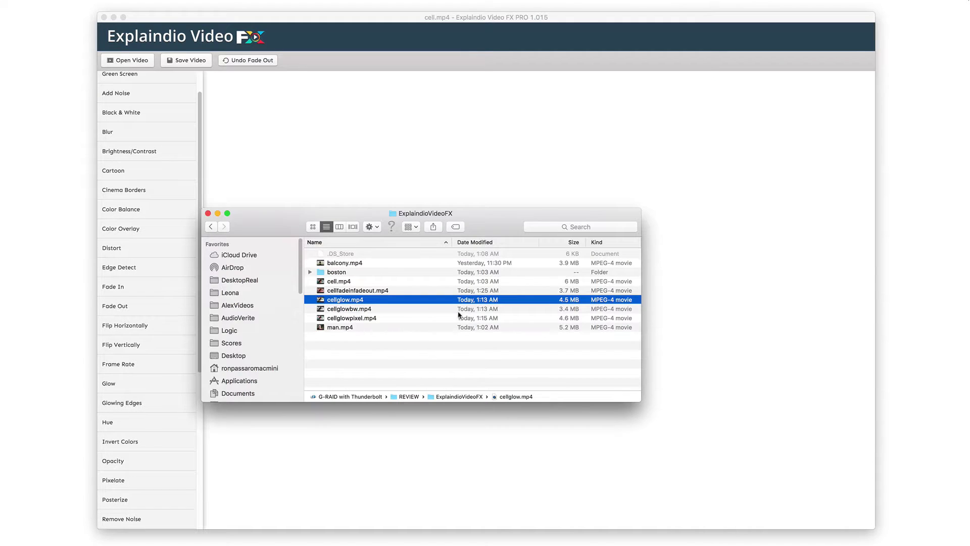
double_click(349, 291)
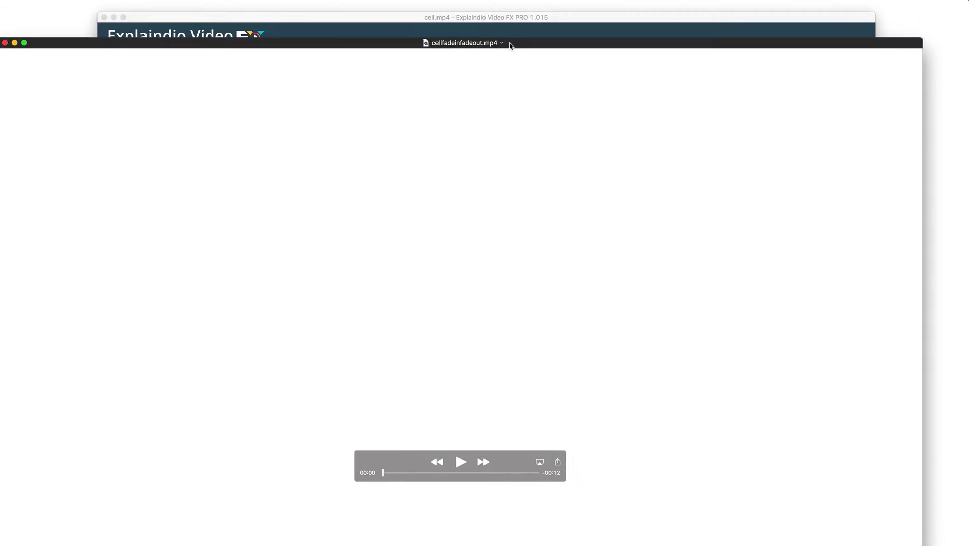
left_click(482, 445)
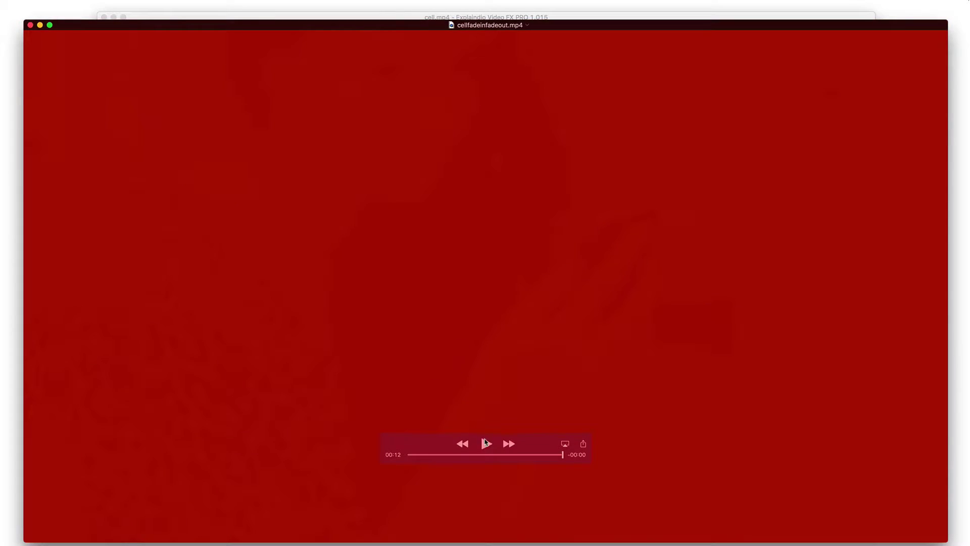
left_click(486, 443)
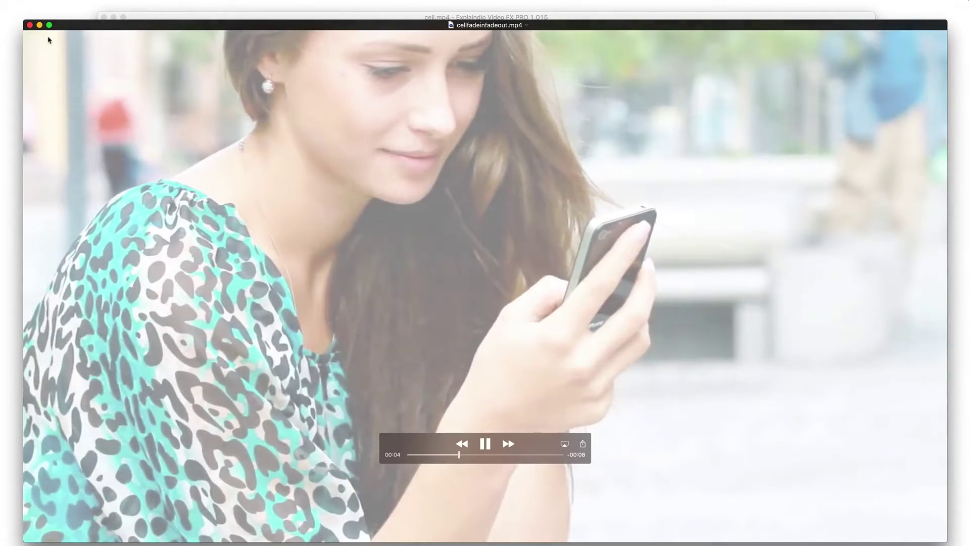
key("super+w")
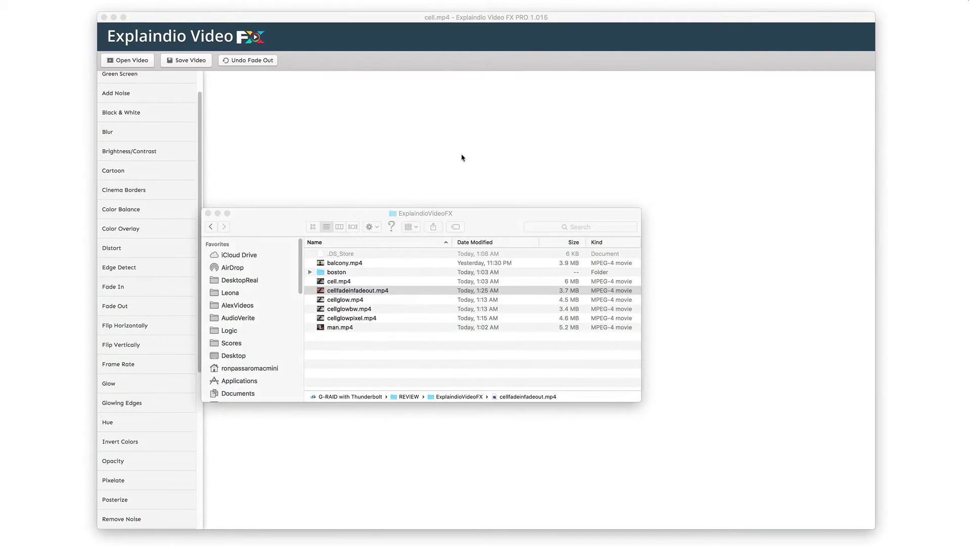
left_click(462, 167)
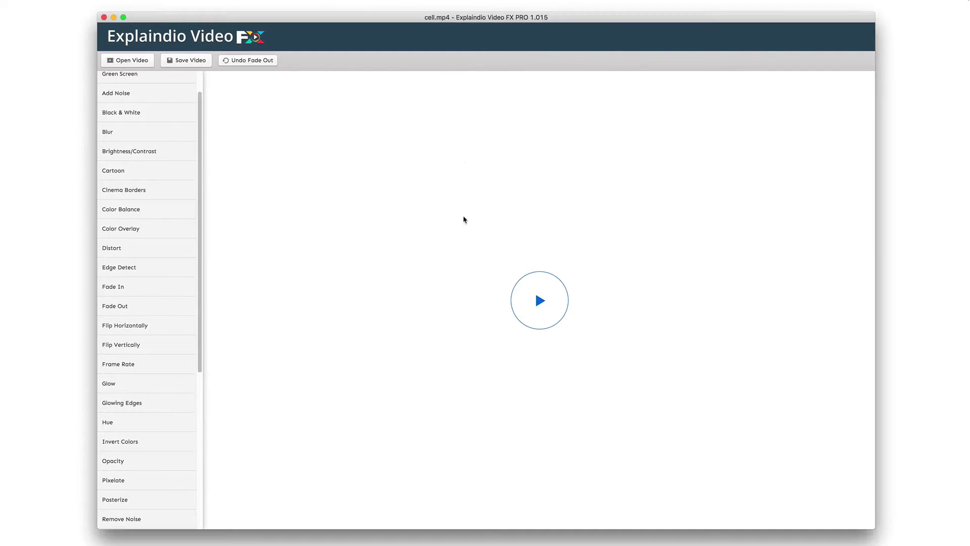
Step: Open man.mp4 from the ExplaindioVideoFX folder and play the original clip, pausing partway through the replay
left_click(132, 60)
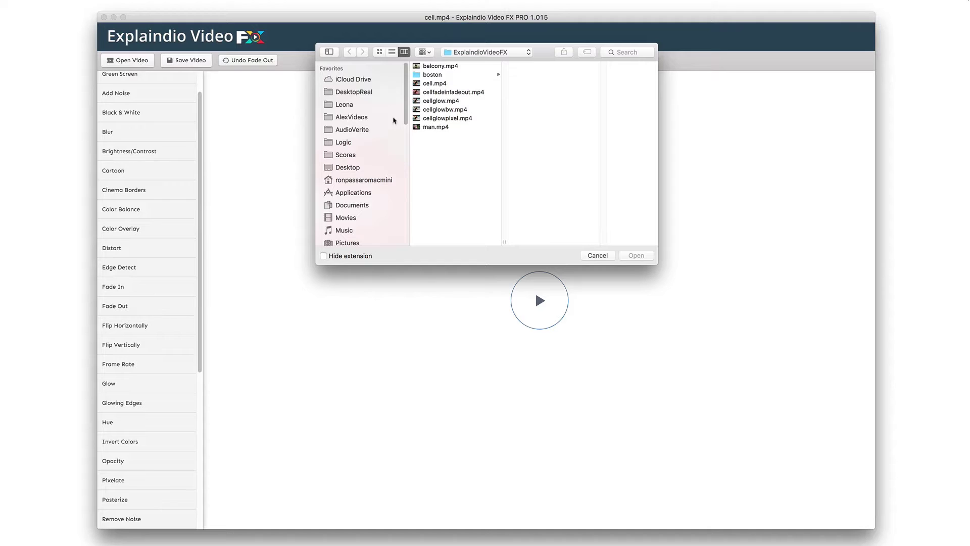
double_click(446, 128)
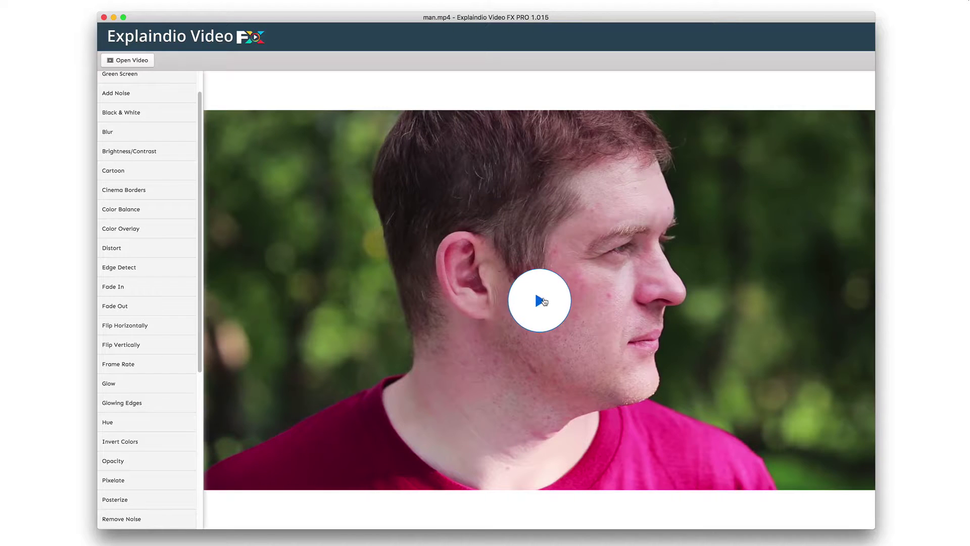
left_click(540, 299)
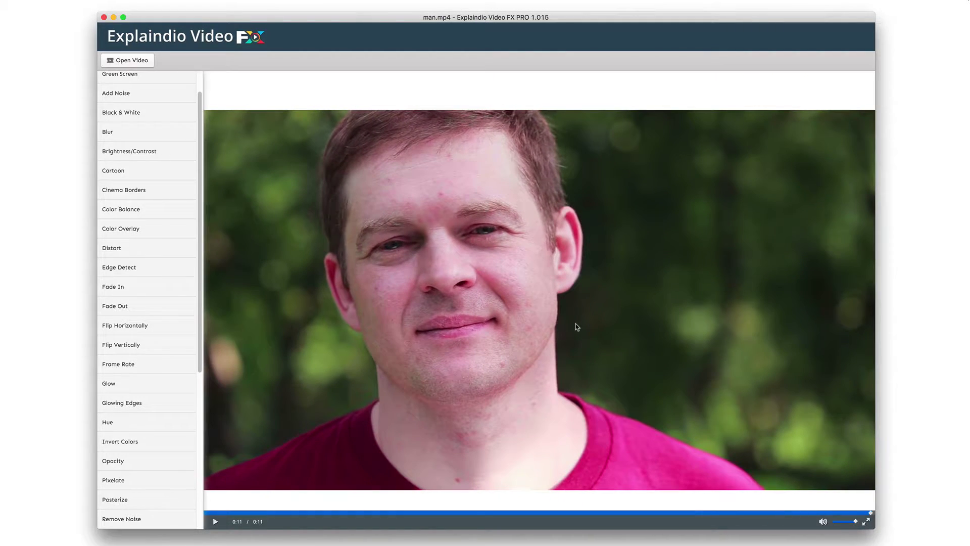
left_click(215, 522)
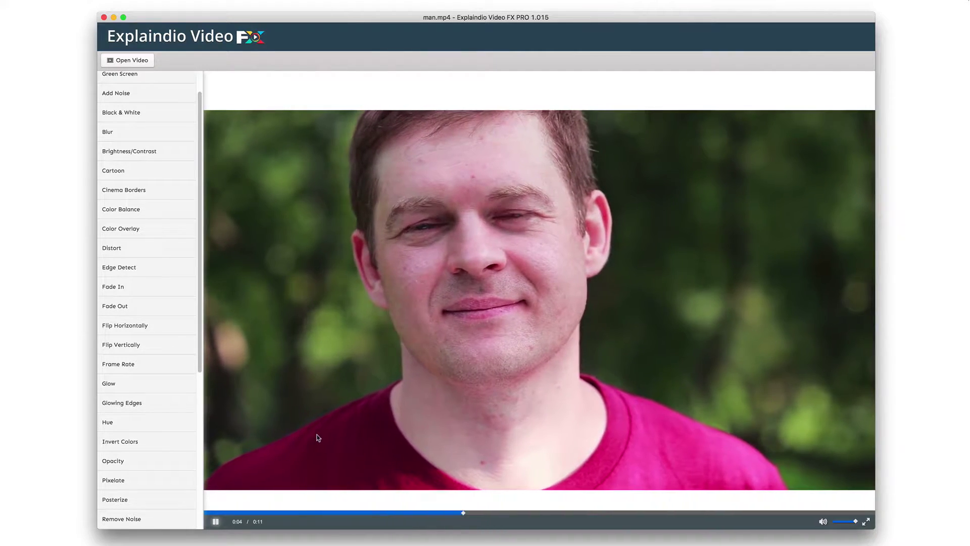
left_click(217, 523)
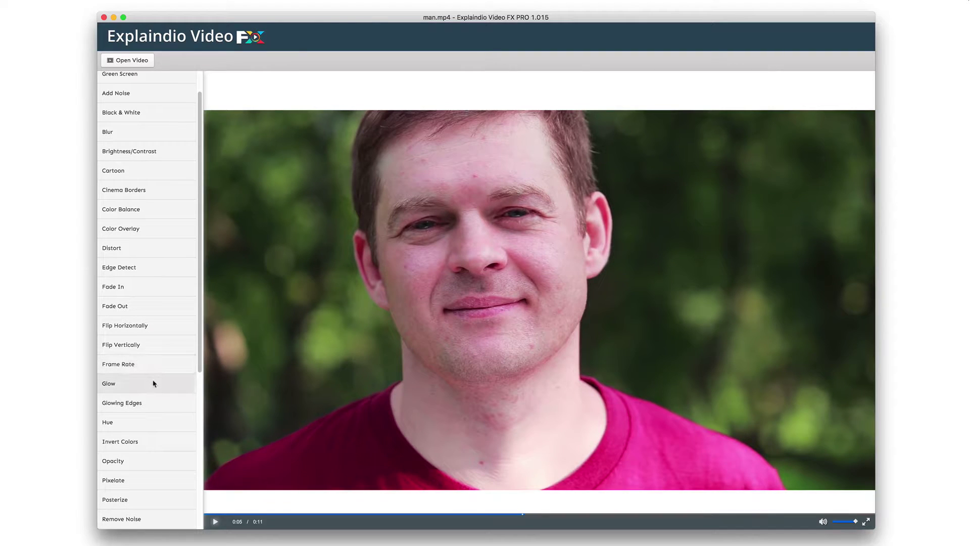
Step: Apply a Glow effect at strength 1 to man.mp4 and play the clip
left_click(121, 384)
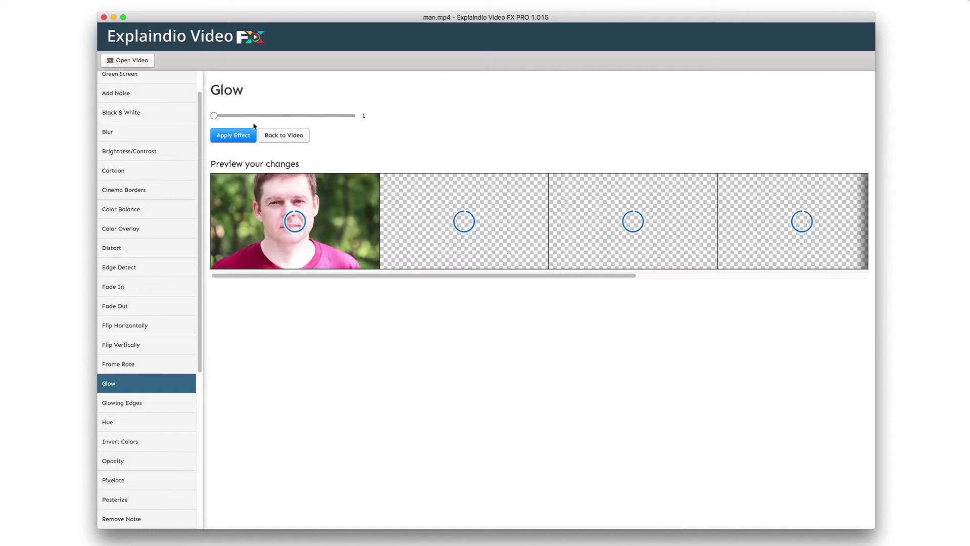
left_click(242, 137)
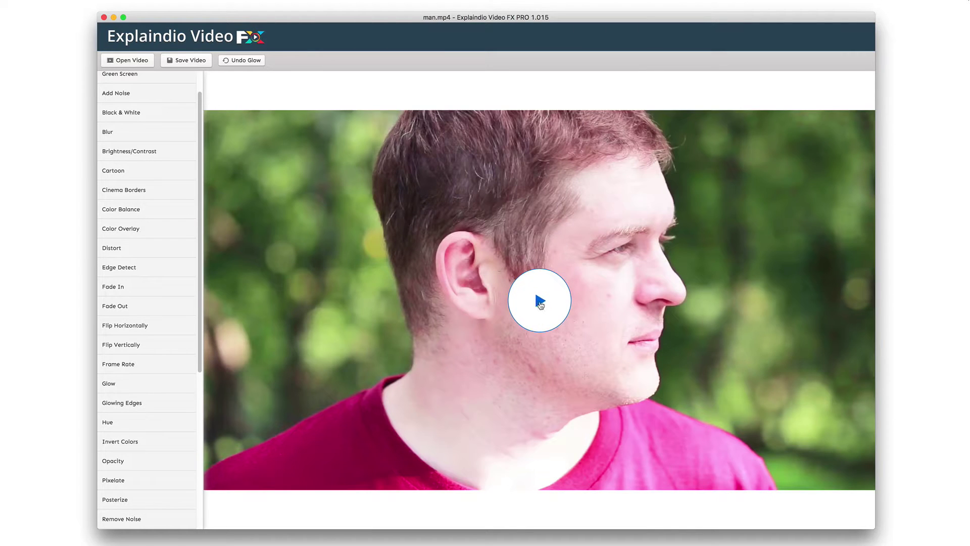
left_click(539, 298)
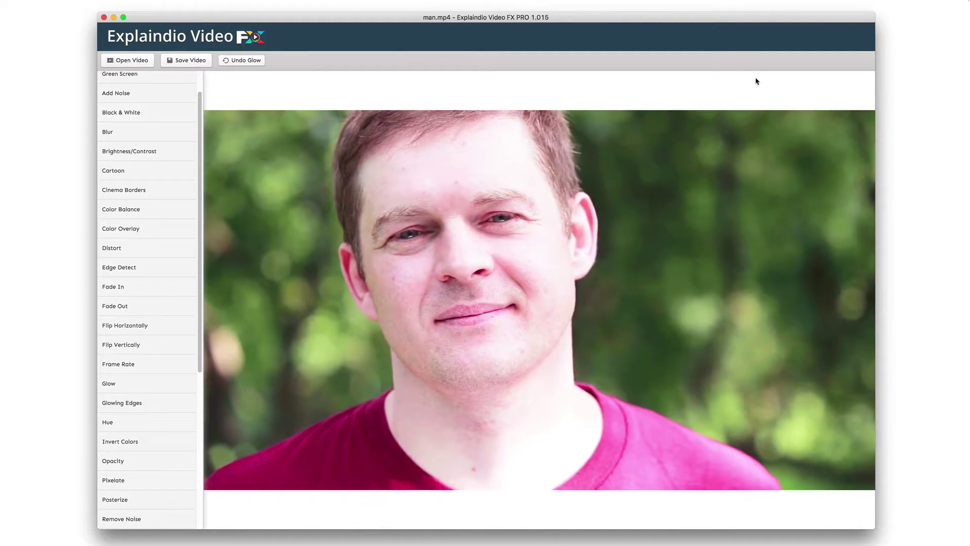
mouse_move(510, 82)
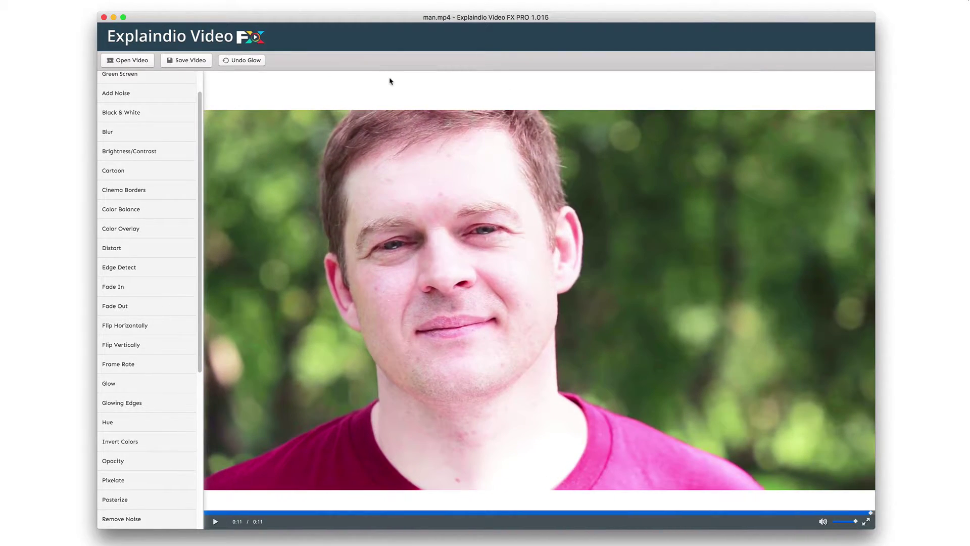
Step: Undo and redo the Glow effect on man.mp4, playing part of each version to compare them
left_click(263, 62)
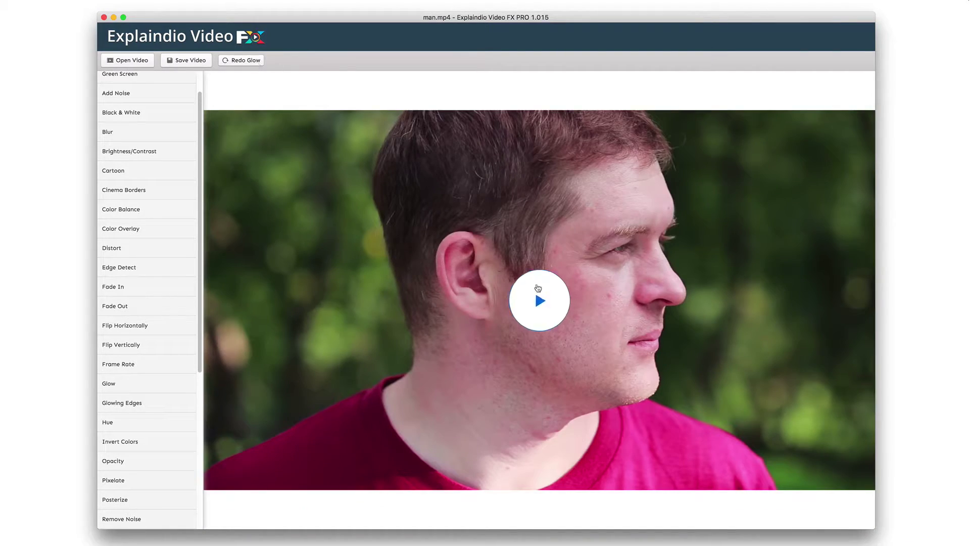
left_click(542, 303)
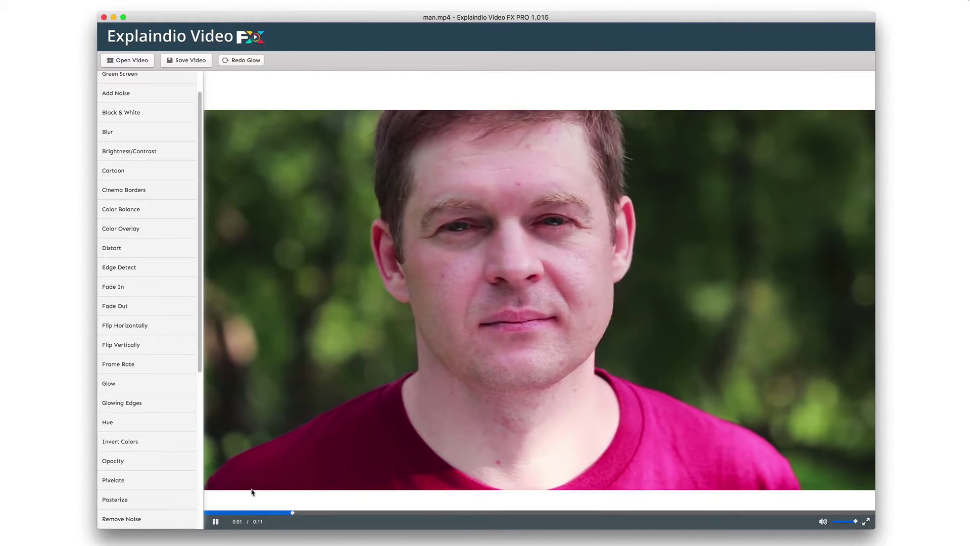
left_click(216, 522)
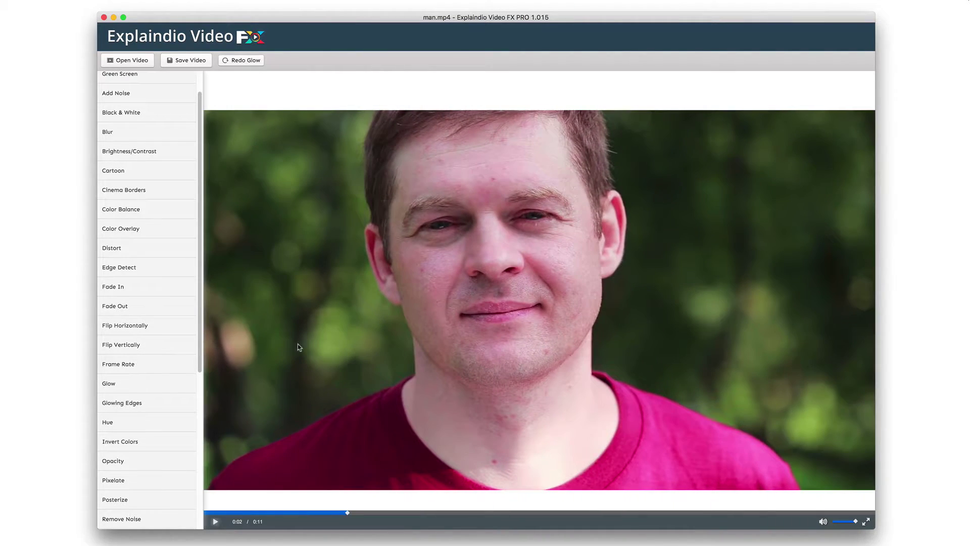
left_click(242, 61)
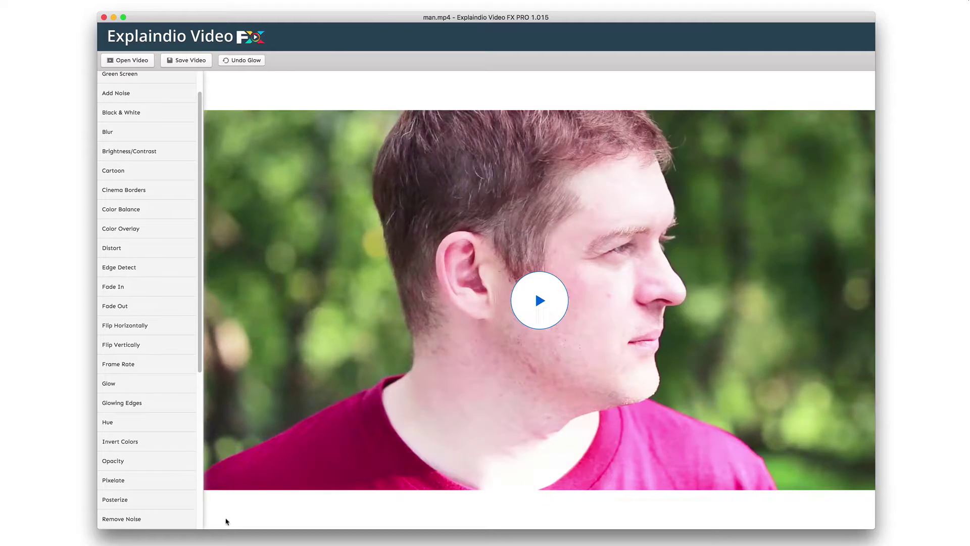
left_click(548, 307)
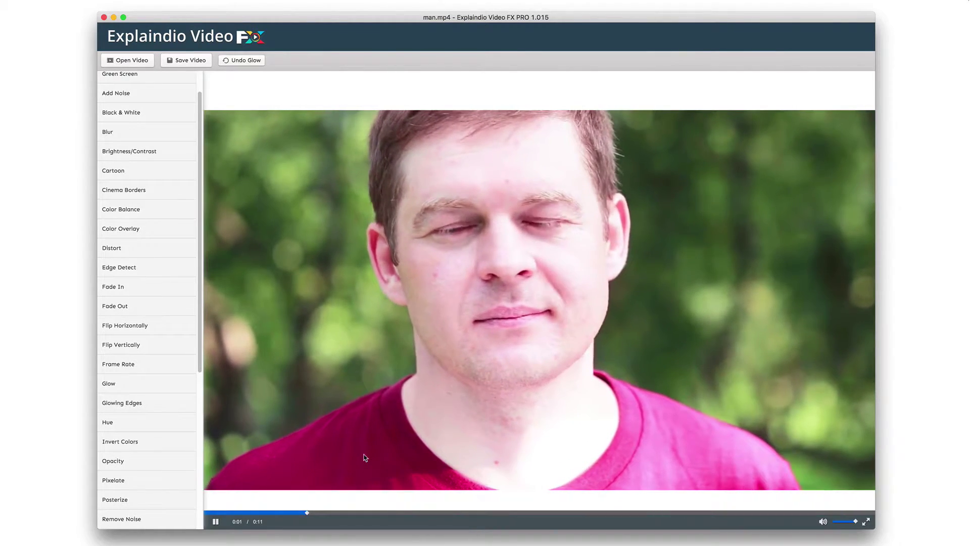
Step: Apply a Pixelate effect with a reduced pixel size on top of the Glow, play the clip, and undo Pixelate
left_click(217, 521)
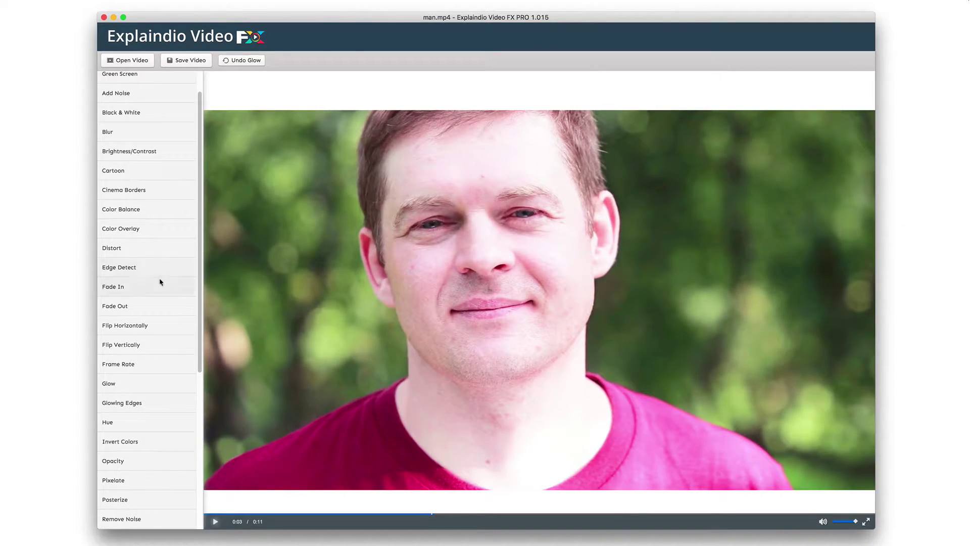
scroll(162, 282, "up", 2)
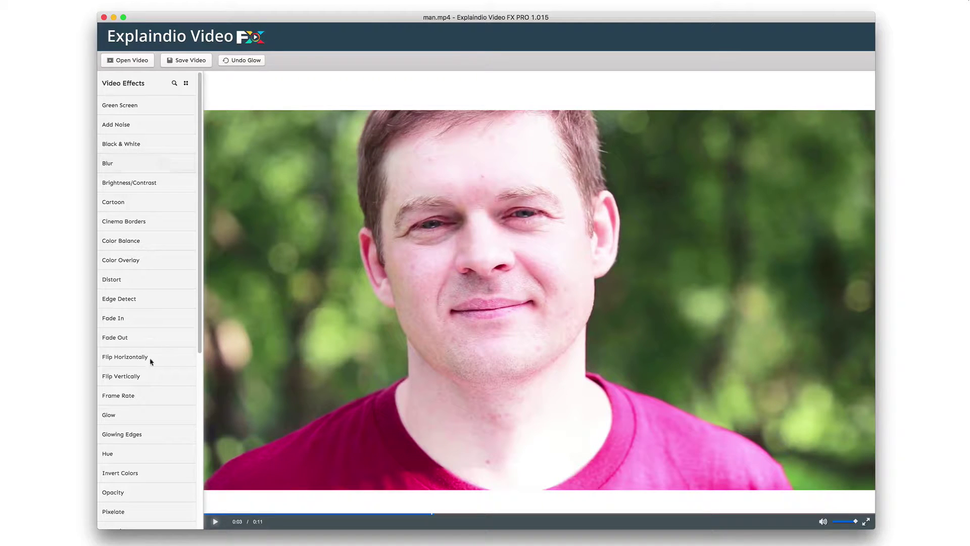
scroll(150, 361, "down", 5)
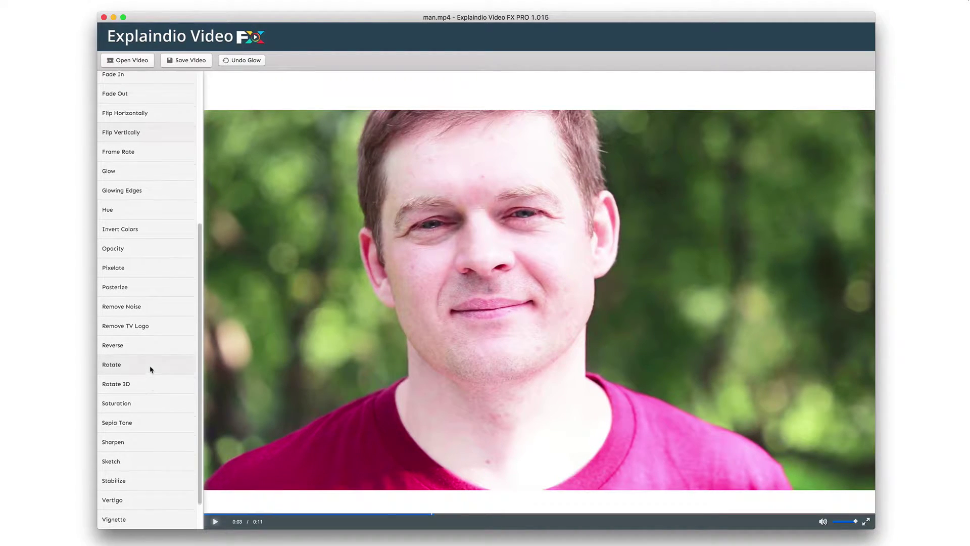
left_click(162, 271)
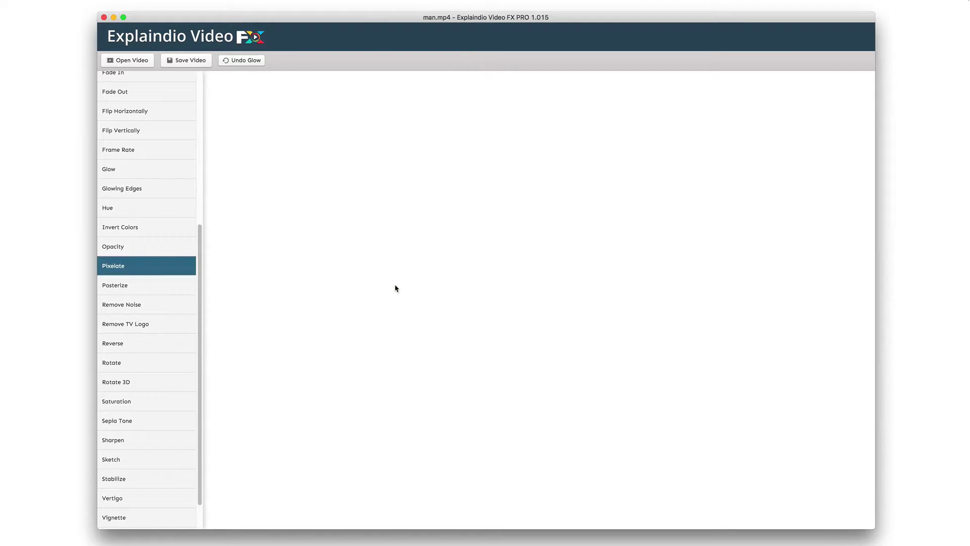
left_click_drag(227, 128, 219, 128)
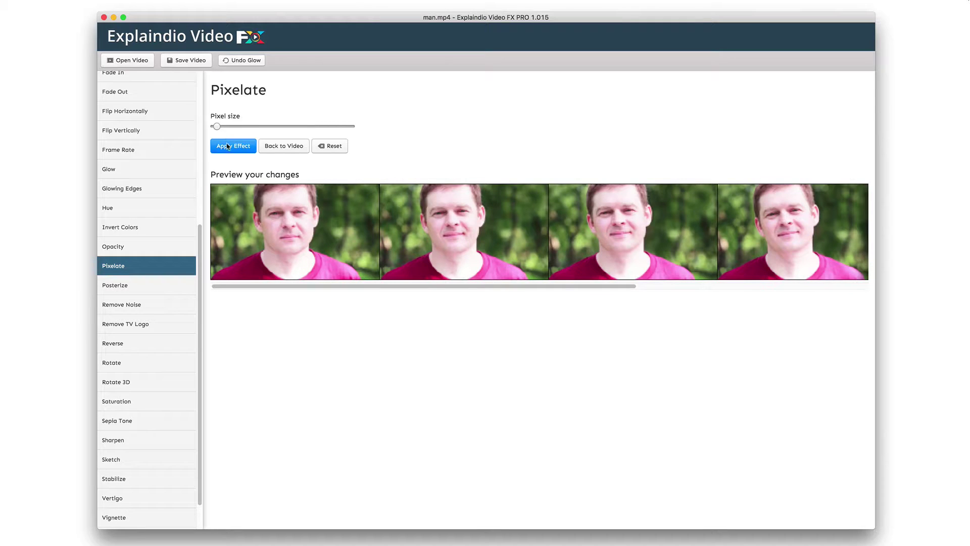
left_click(227, 146)
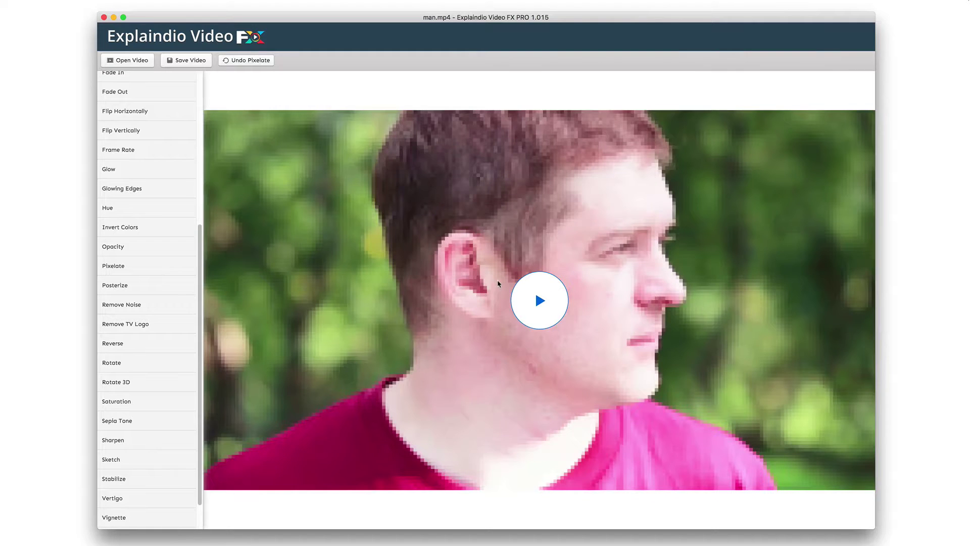
left_click(529, 288)
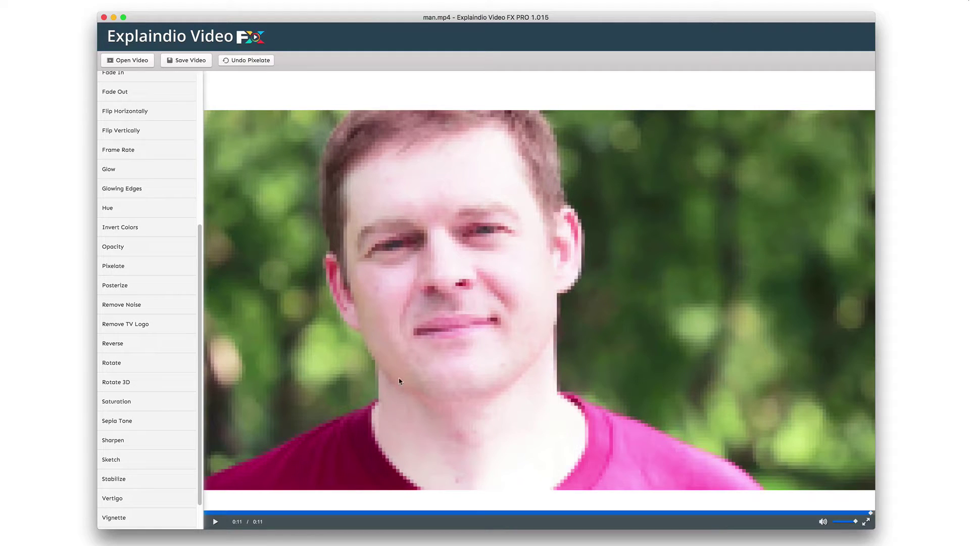
left_click(258, 61)
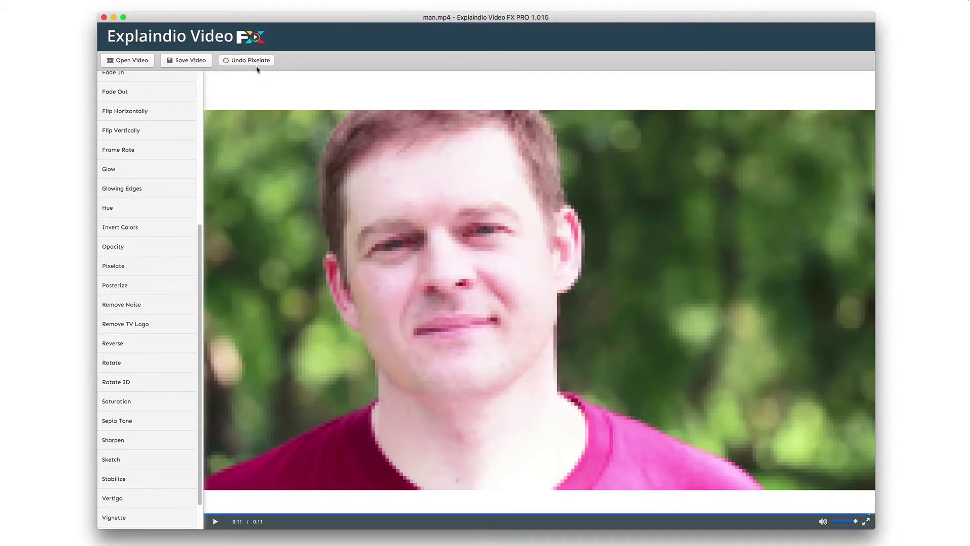
Step: Apply a Sketch effect with sharpness 0, contrast 1 and brightness 0.5, play the clip and pause partway through the replay
scroll(183, 386, "down", 2)
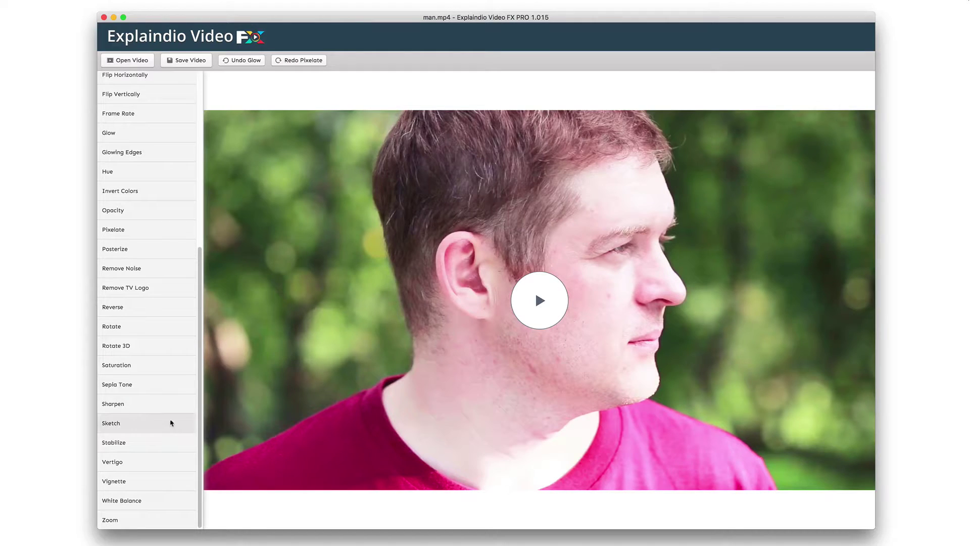
left_click(170, 422)
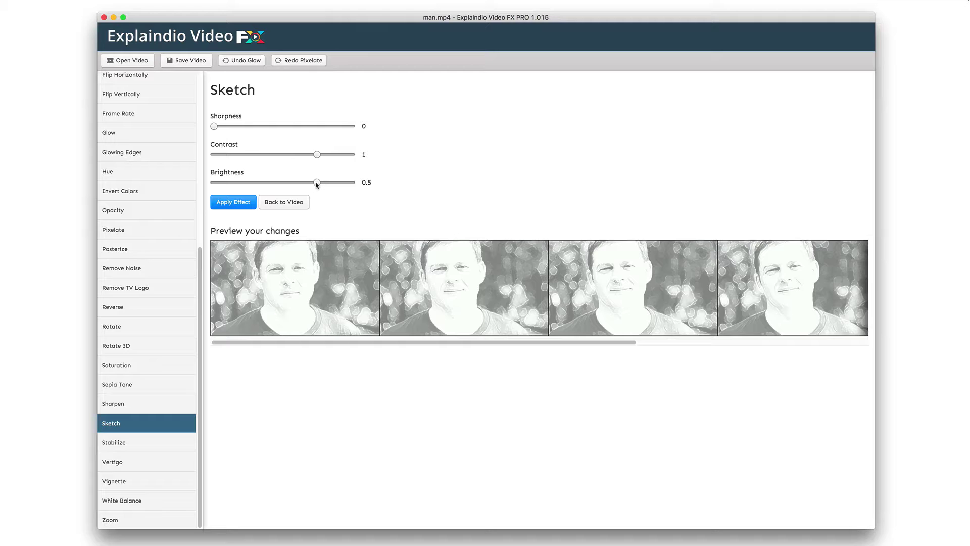
left_click(243, 203)
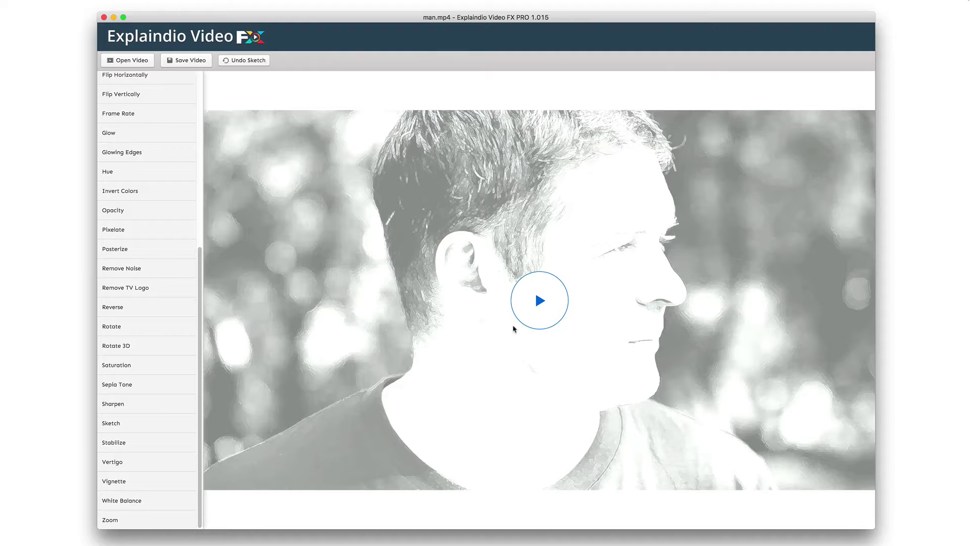
left_click(539, 298)
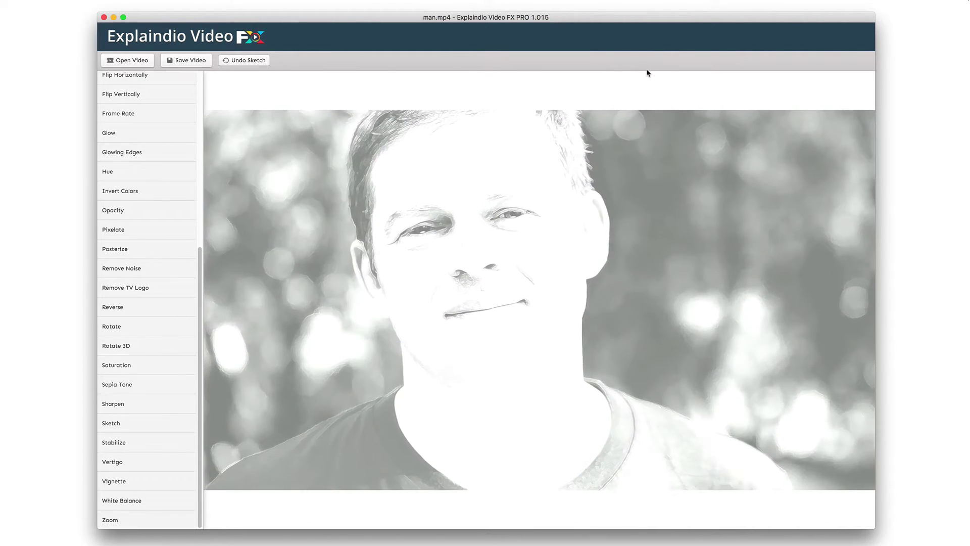
mouse_move(632, 234)
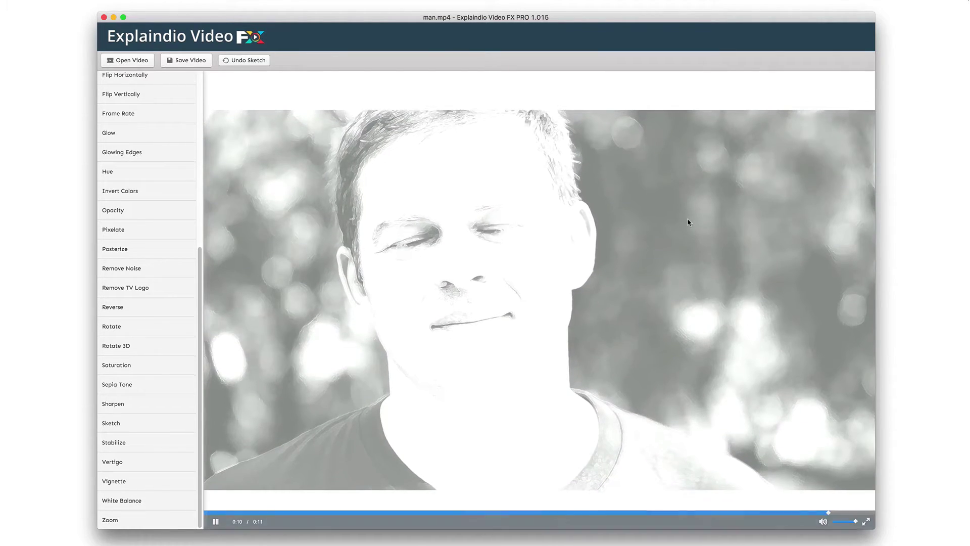
left_click(216, 522)
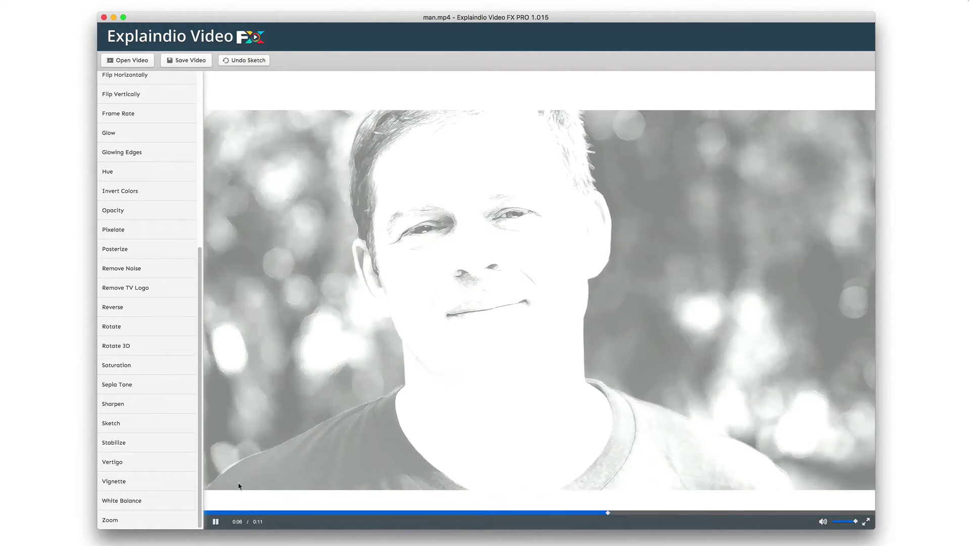
key("space")
Step: Undo the Sketch effect on man.mp4
scroll(168, 396, "up", 1)
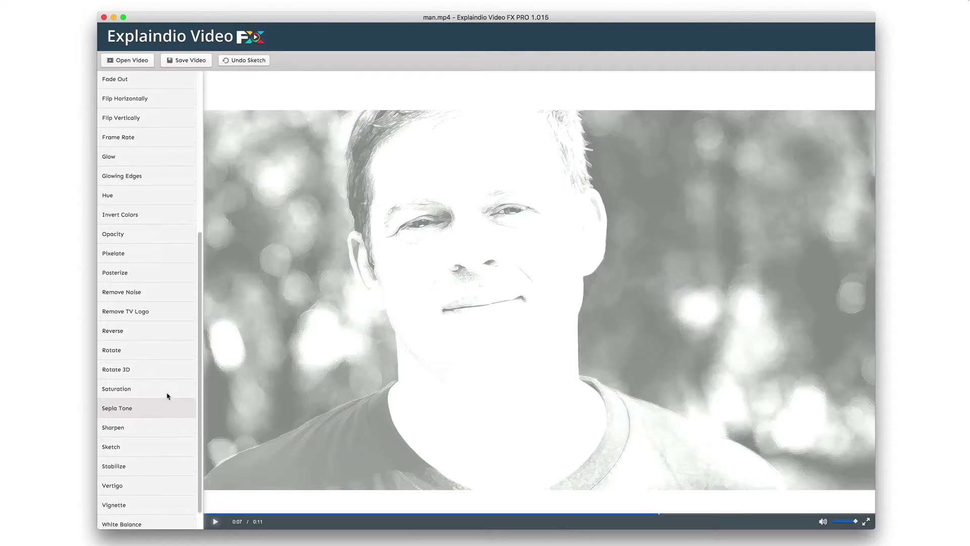
scroll(168, 396, "up", 2)
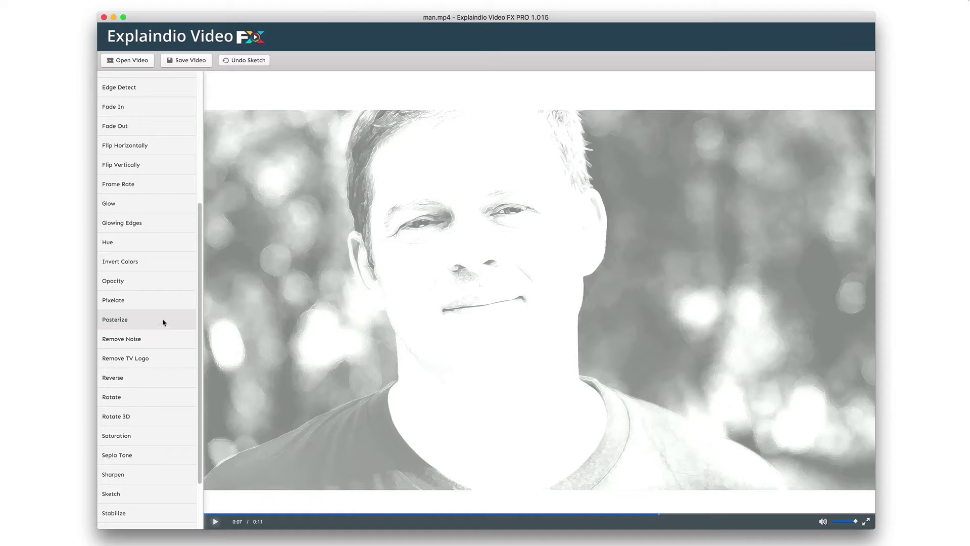
scroll(164, 321, "up", 8)
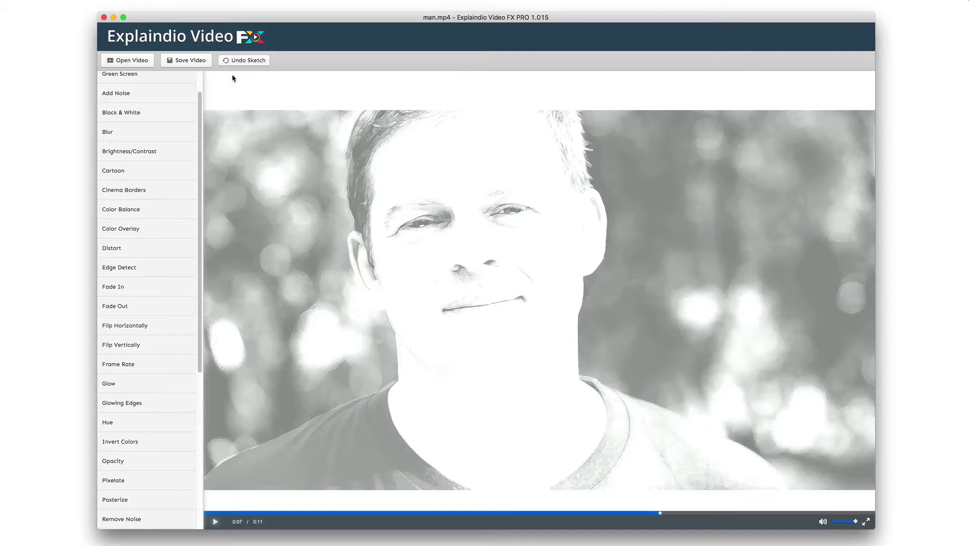
left_click(246, 60)
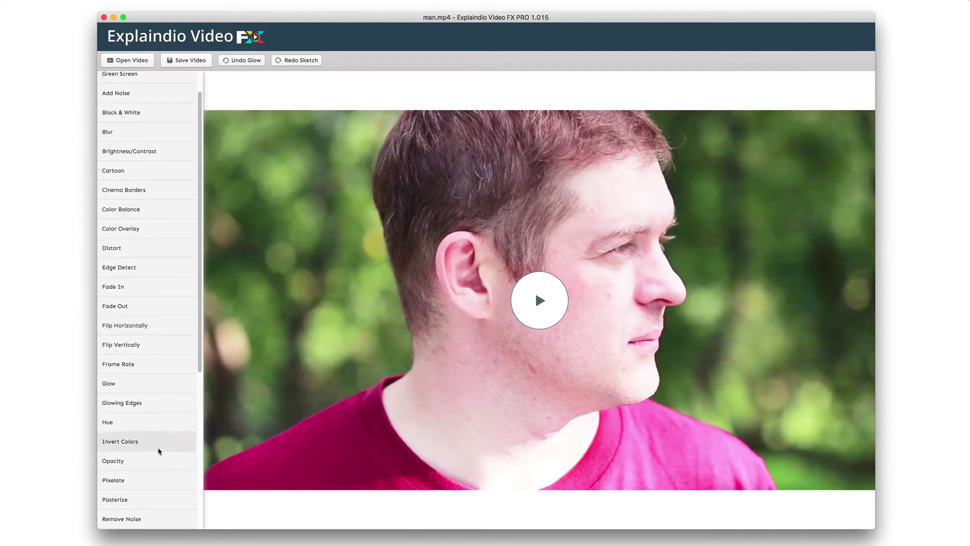
Step: Look through the full list of available video effects from Green Screen to Zoom
scroll(158, 449, "down", 4)
scroll(158, 451, "up", 5)
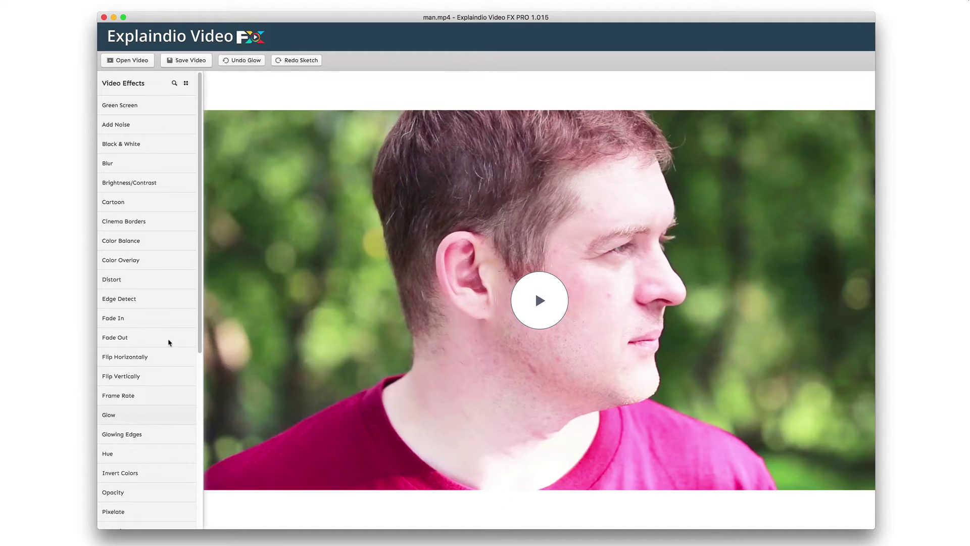
scroll(159, 435, "down", 10)
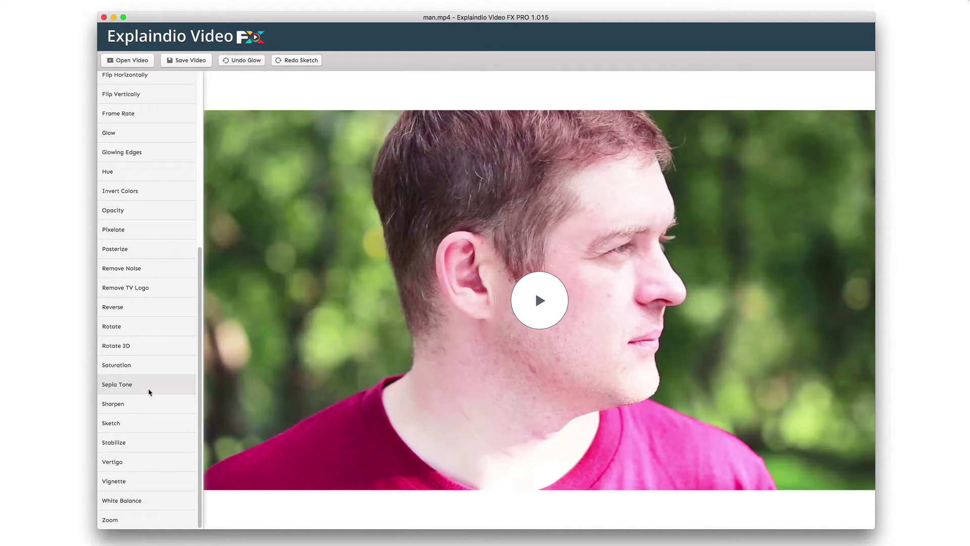
scroll(148, 393, "up", 10)
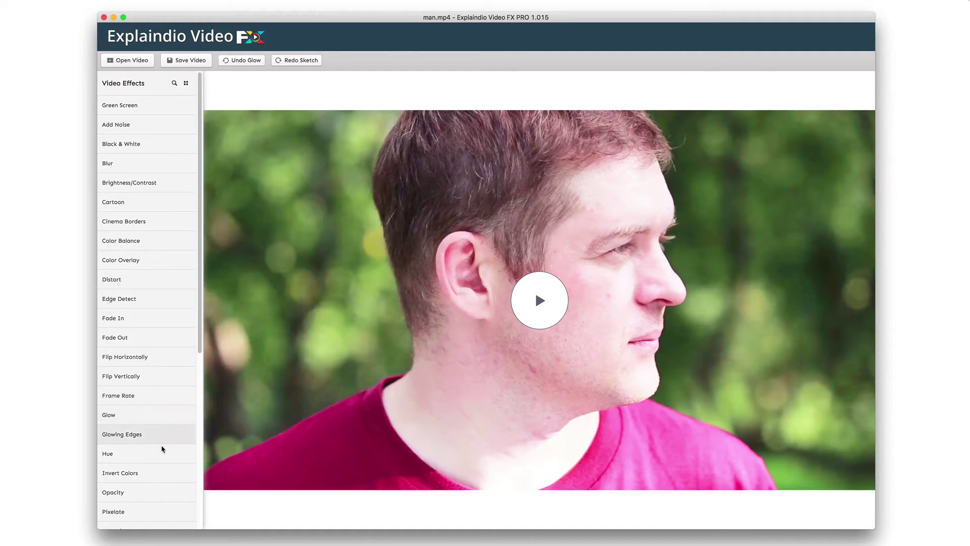
scroll(162, 449, "down", 3)
scroll(161, 449, "down", 10)
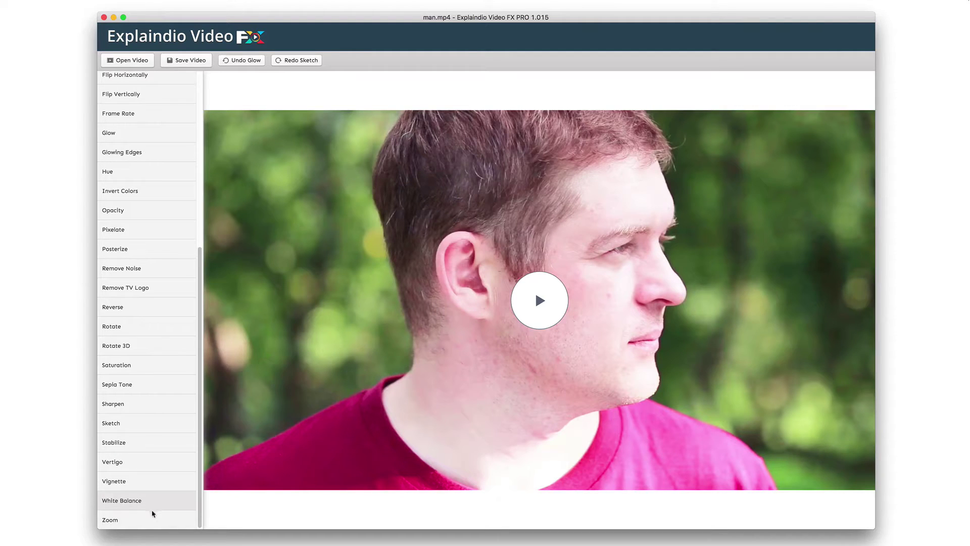
scroll(157, 494, "up", 13)
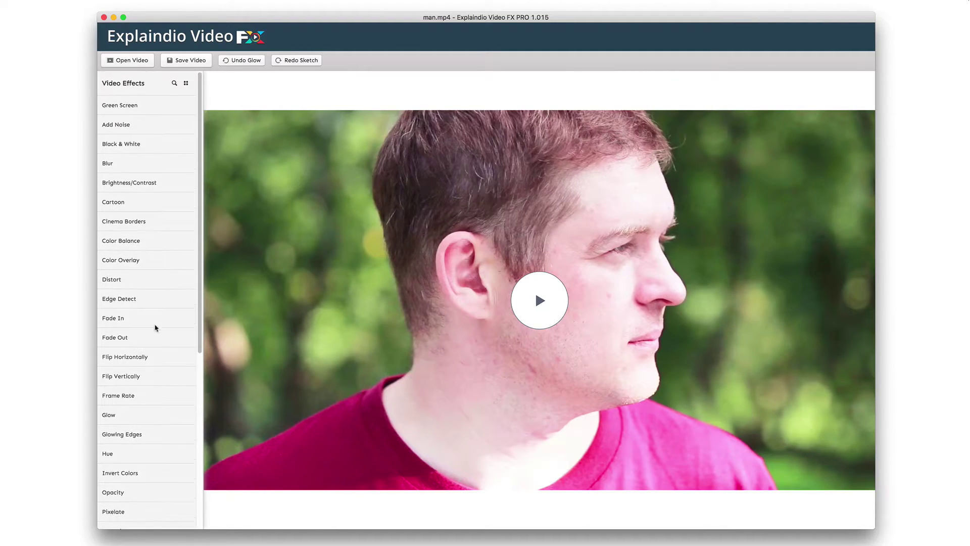
scroll(153, 374, "down", 8)
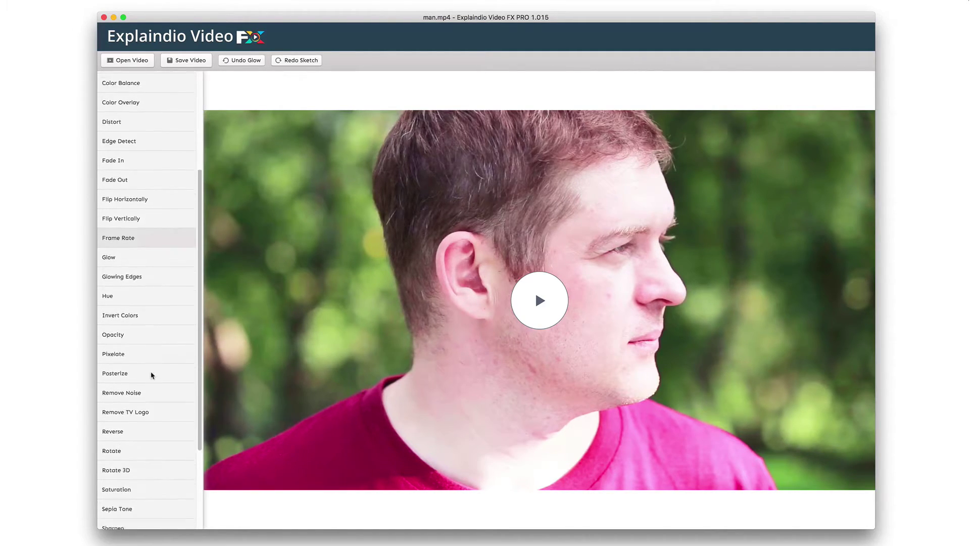
Step: Apply a Rotate effect at 8 degrees with a white #ffffff background to man.mp4, play the clip, and undo the rotation
scroll(164, 384, "down", 3)
left_click(155, 383)
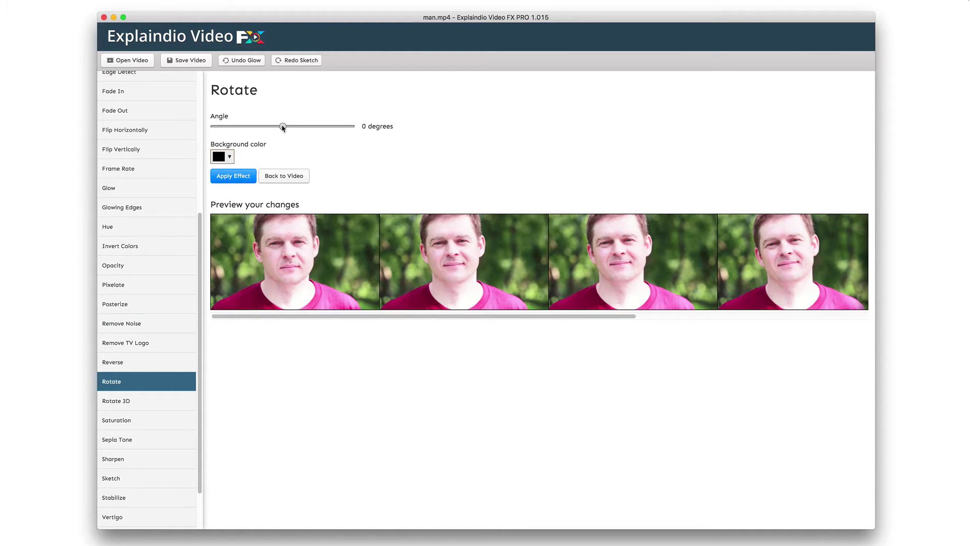
left_click_drag(282, 126, 286, 125)
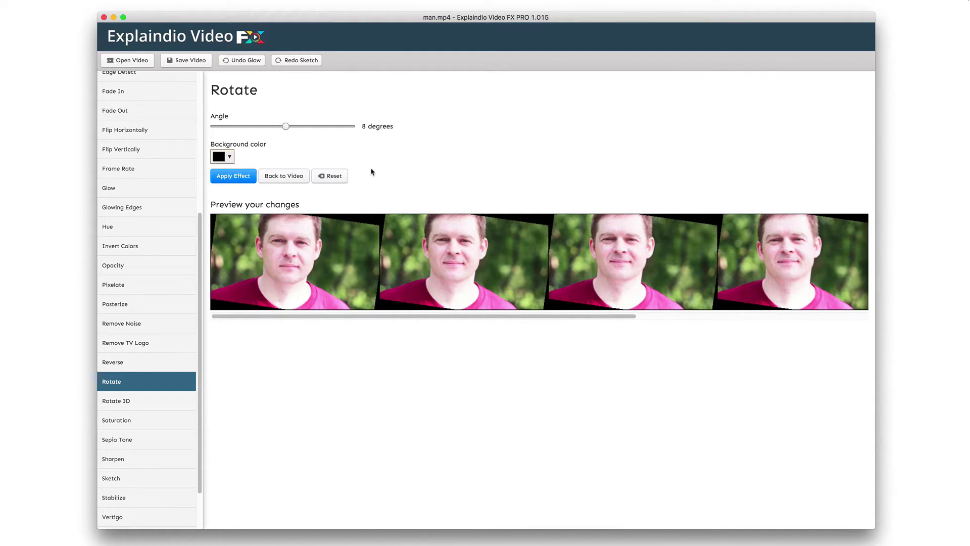
left_click(225, 157)
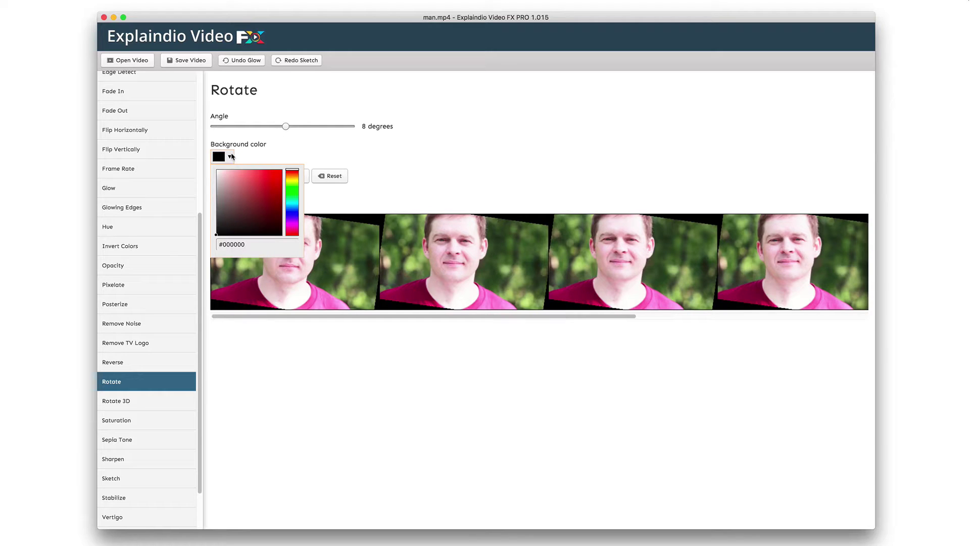
left_click_drag(222, 175, 209, 165)
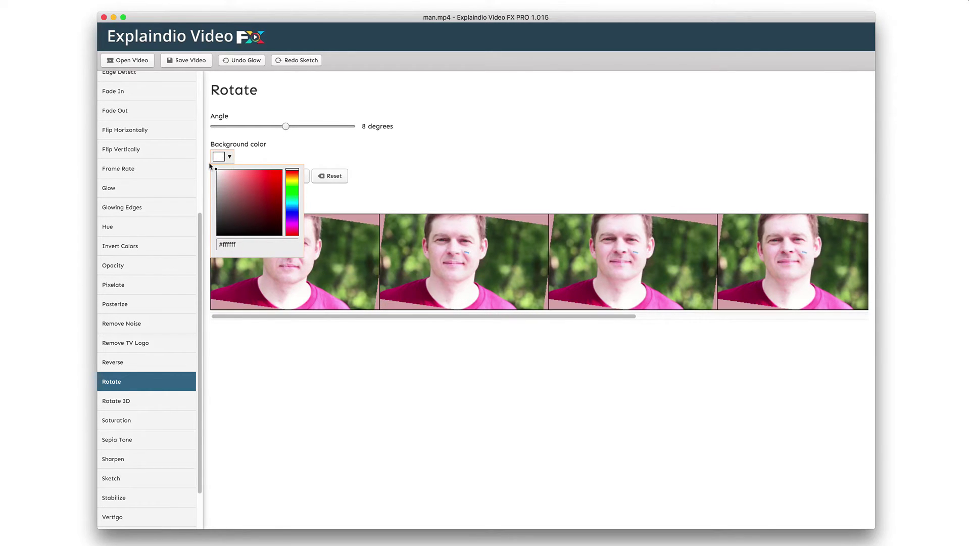
left_click(329, 146)
left_click(246, 176)
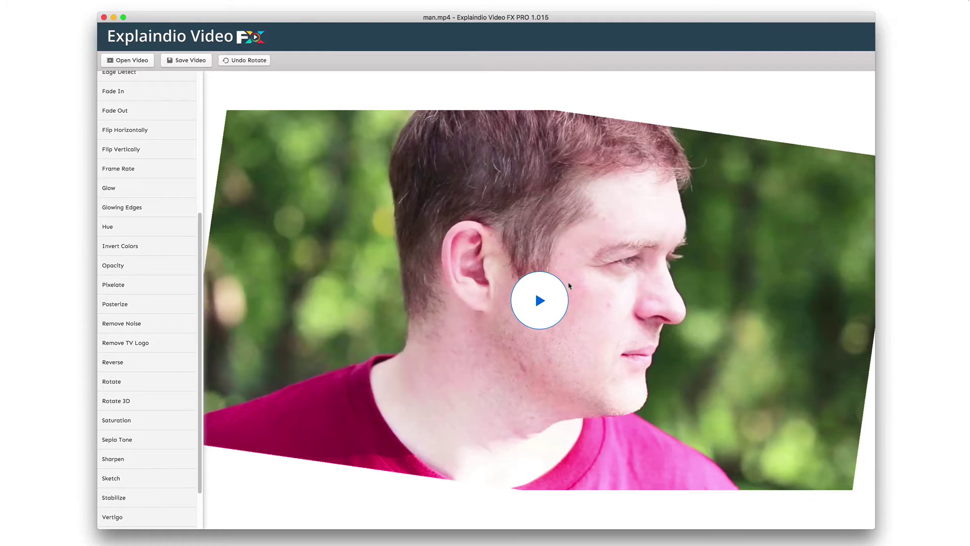
left_click(565, 289)
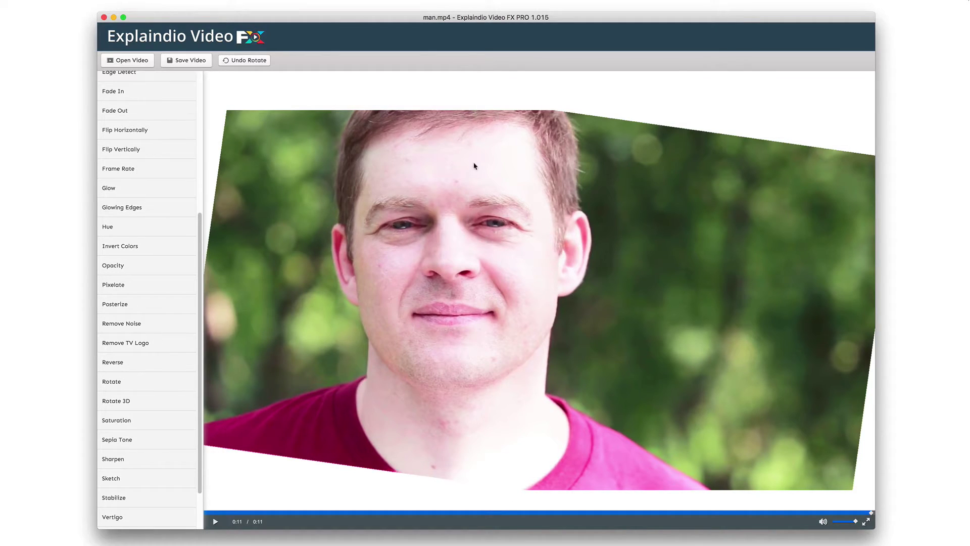
left_click(248, 60)
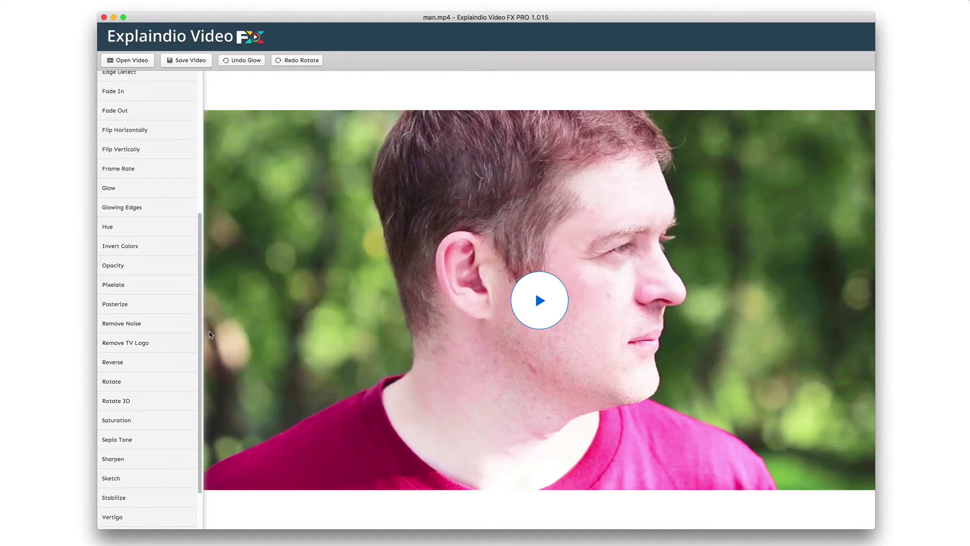
Step: View the Green Screen and Add Noise effect settings without applying them, and redo the Rotate effect on man.mp4
scroll(167, 347, "up", 10)
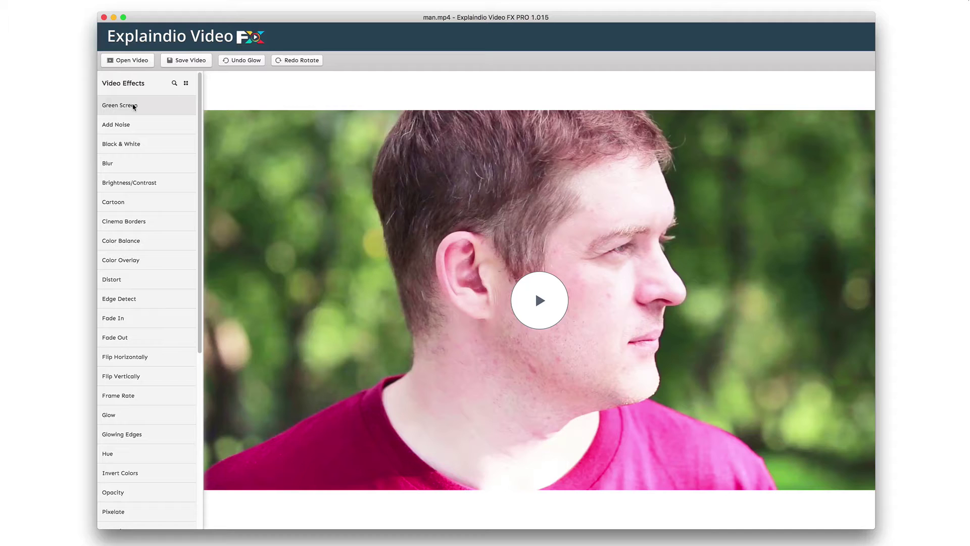
left_click(134, 106)
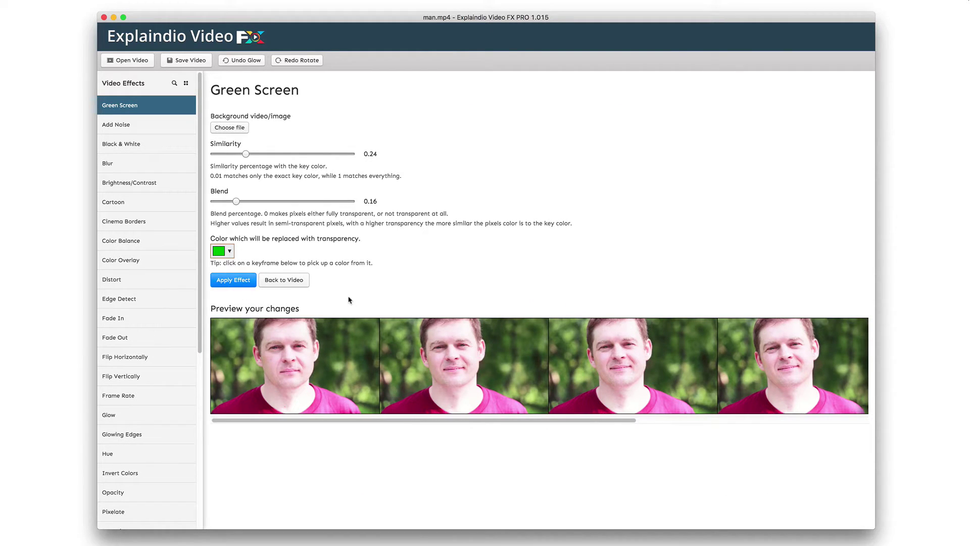
left_click(148, 159)
left_click(141, 127)
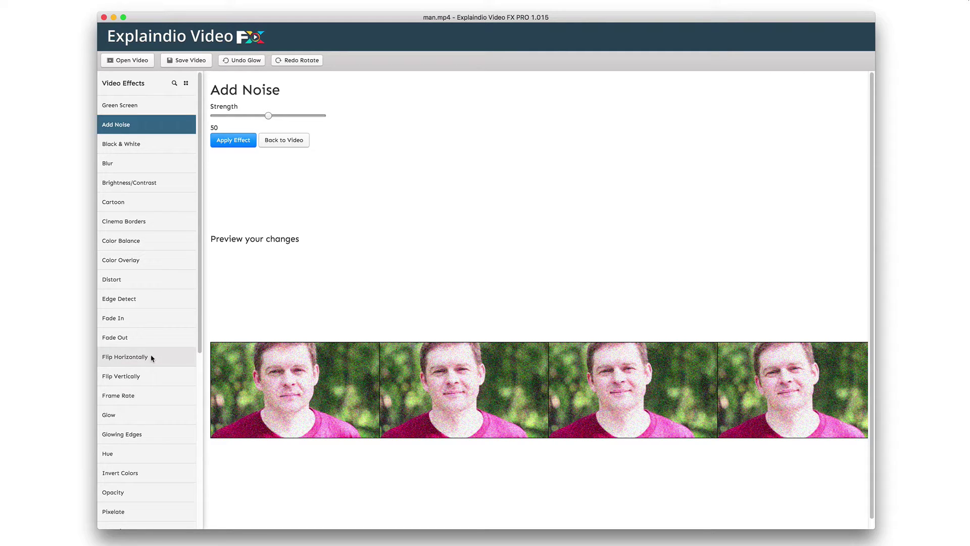
left_click(298, 60)
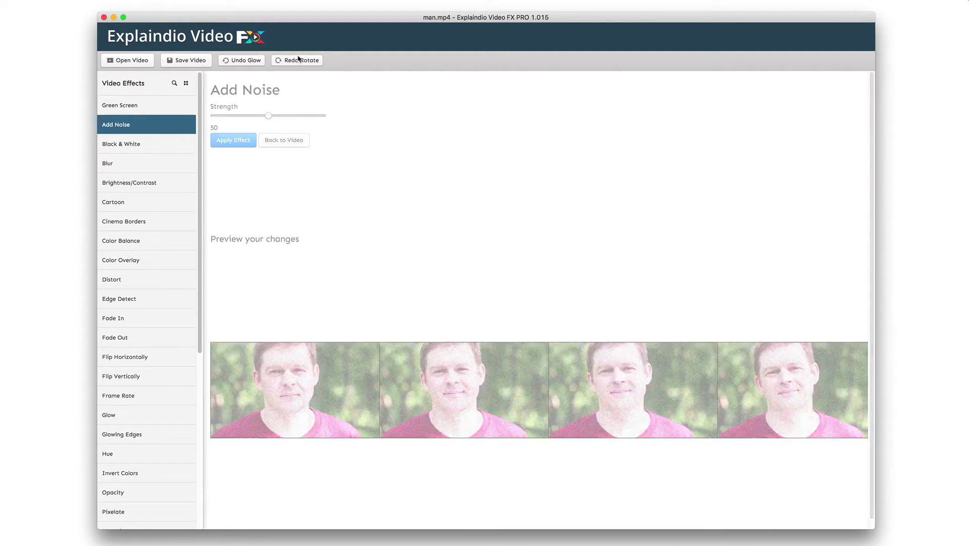
Step: Undo the Rotate effect on man.mp4
scroll(151, 278, "down", 5)
scroll(142, 382, "down", 3)
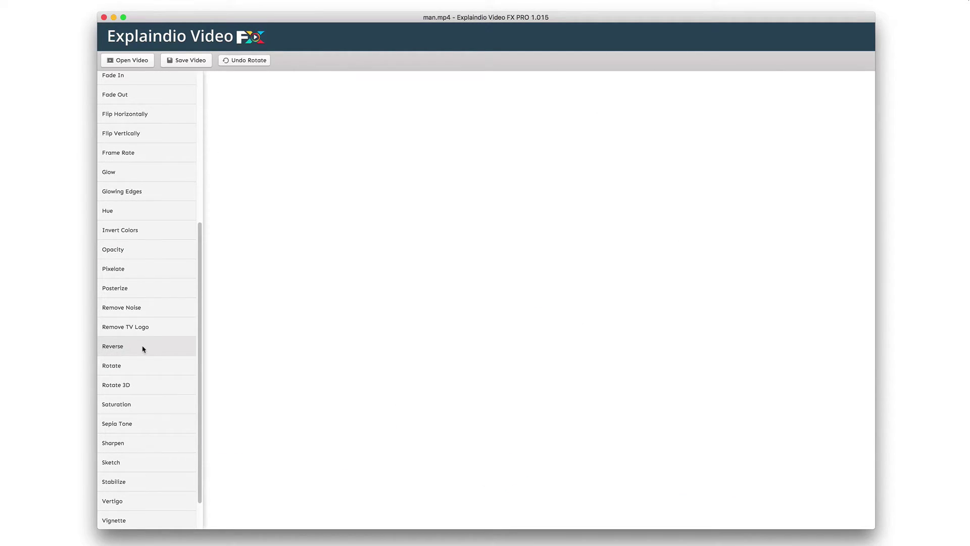
left_click(143, 348)
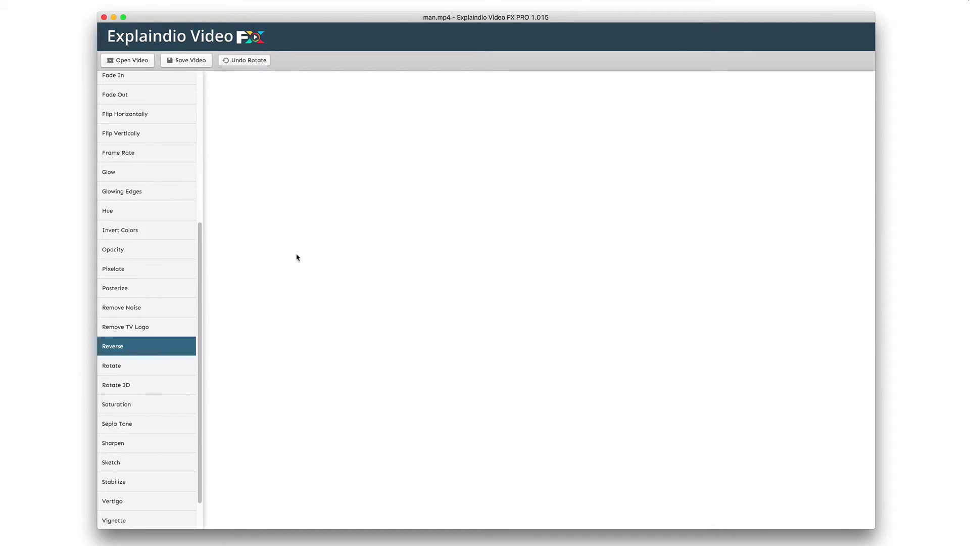
left_click(254, 64)
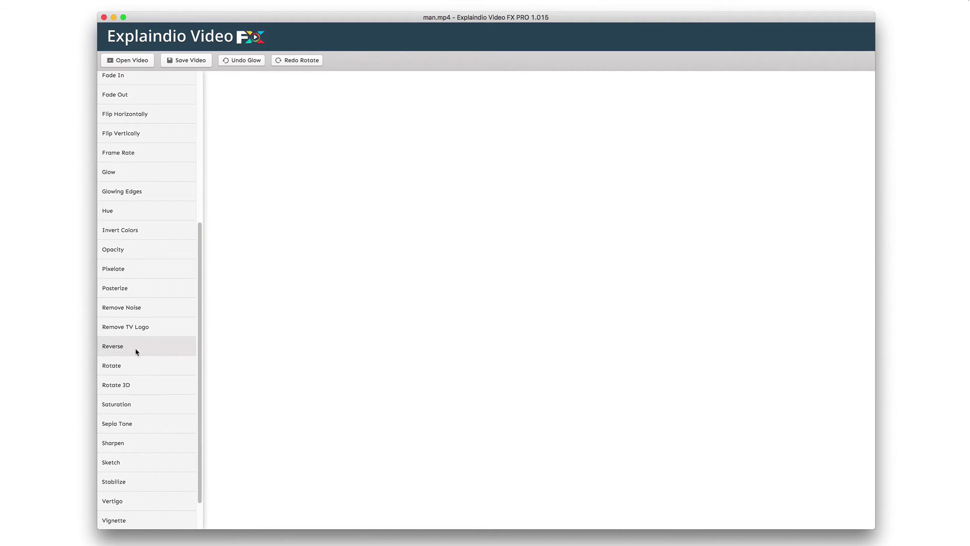
Step: Apply the Reverse effect to man.mp4, play the reversed clip, and undo the effect
left_click(136, 352)
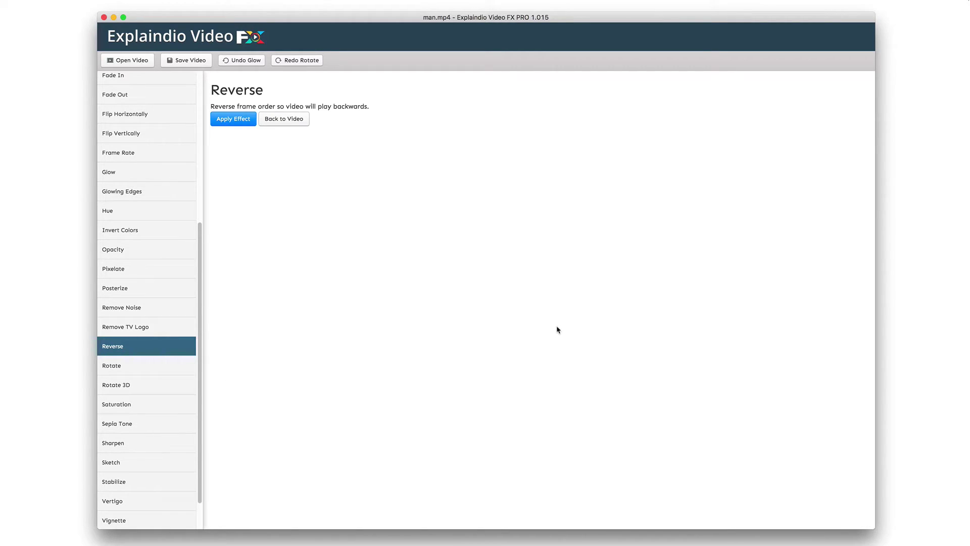
left_click(247, 120)
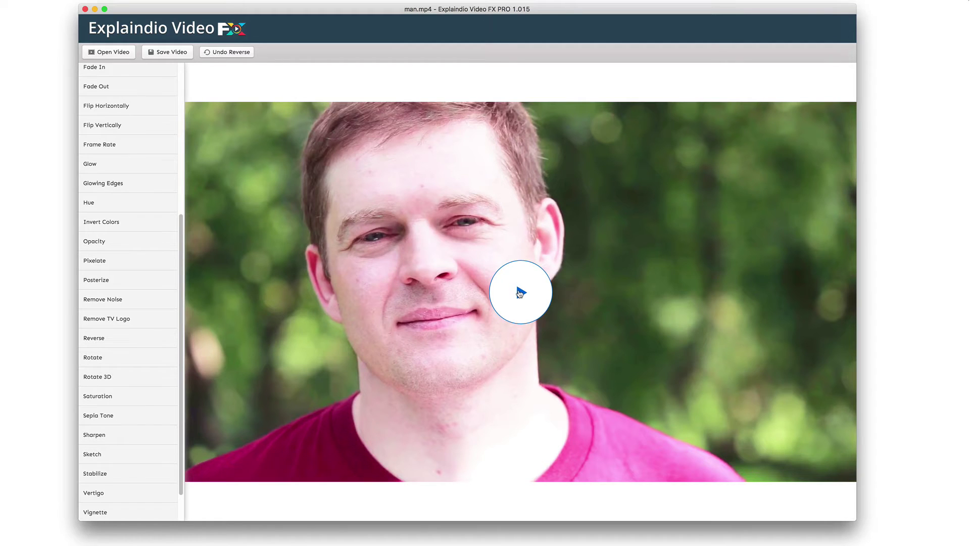
left_click(521, 293)
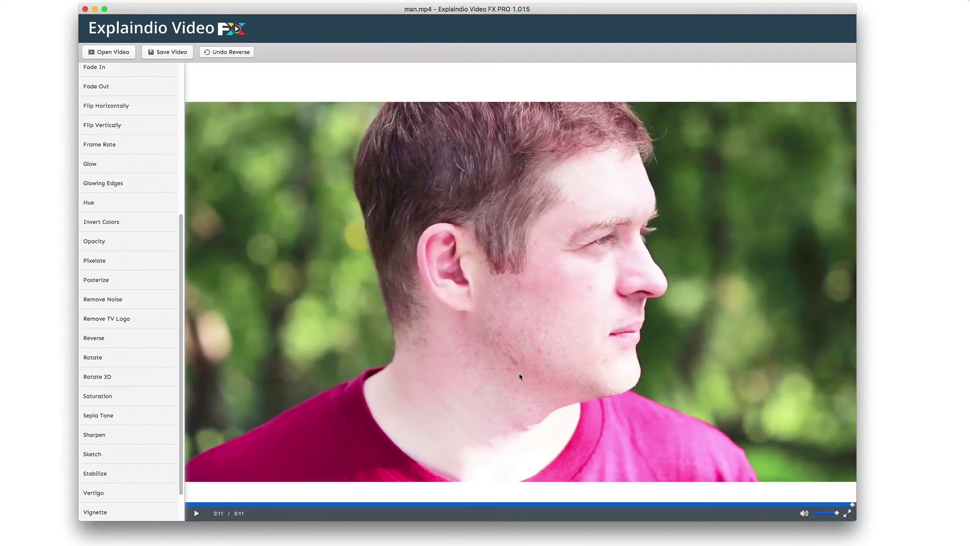
left_click(197, 513)
left_click(427, 504)
left_click(234, 52)
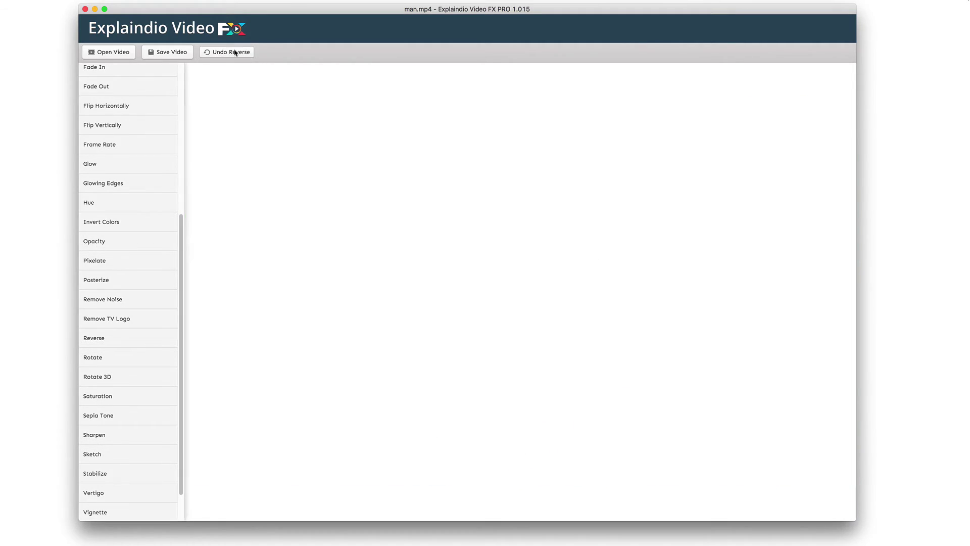
Step: Open balcony.mp4 from the ExplaindioVideoFX folder and play the original clip to the end
left_click(135, 96)
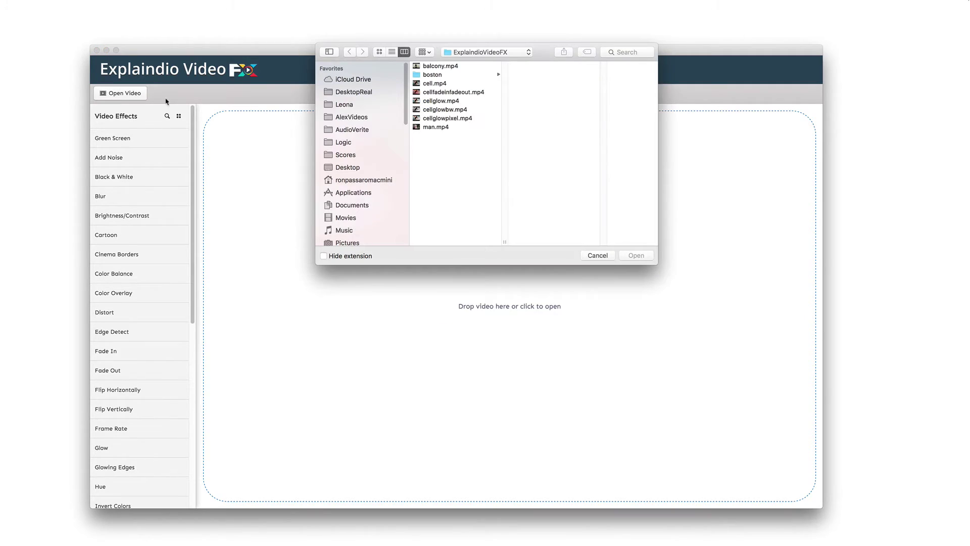
left_click(443, 67)
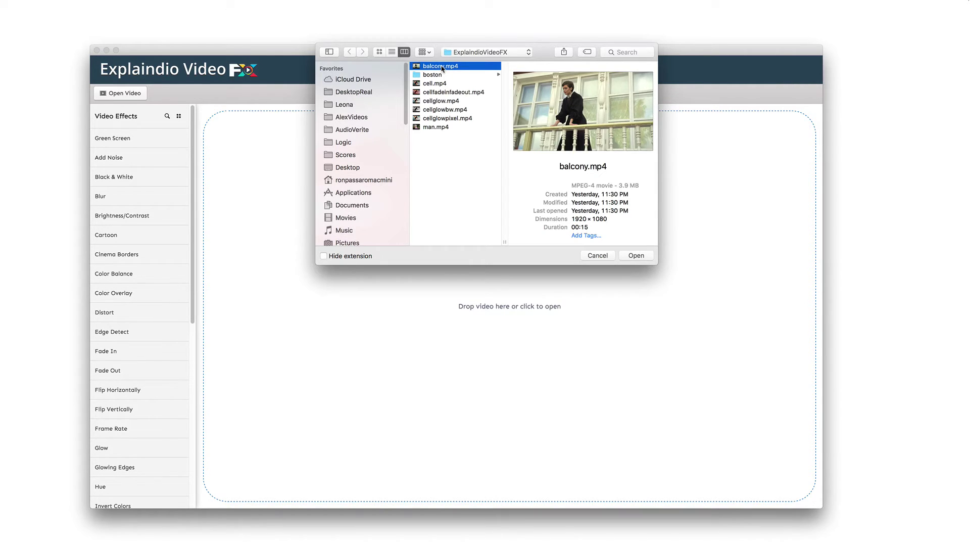
double_click(442, 68)
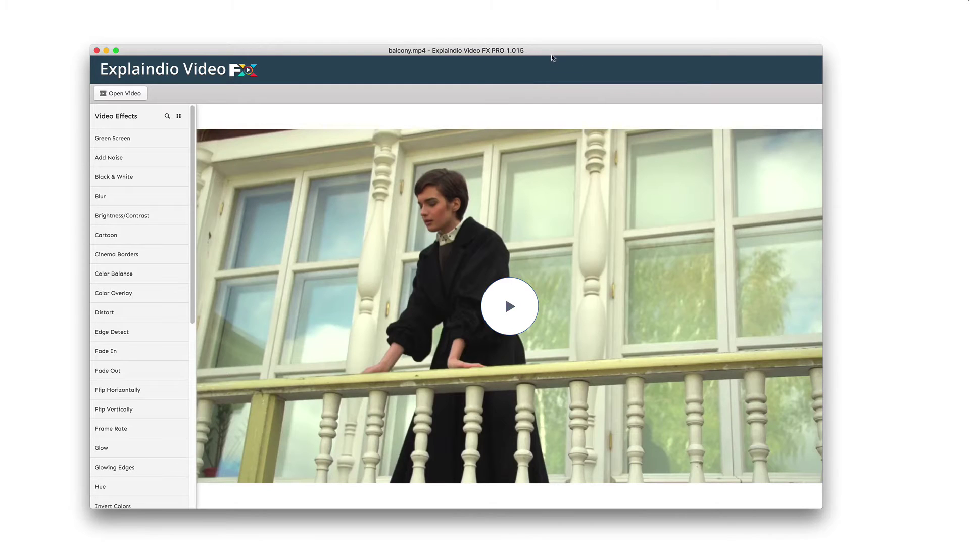
left_click_drag(551, 54, 554, 47)
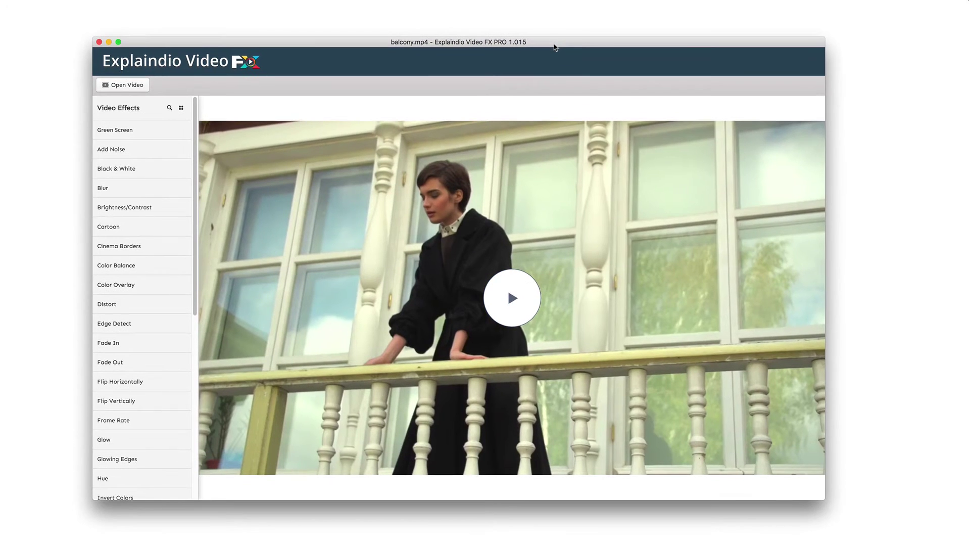
left_click(519, 282)
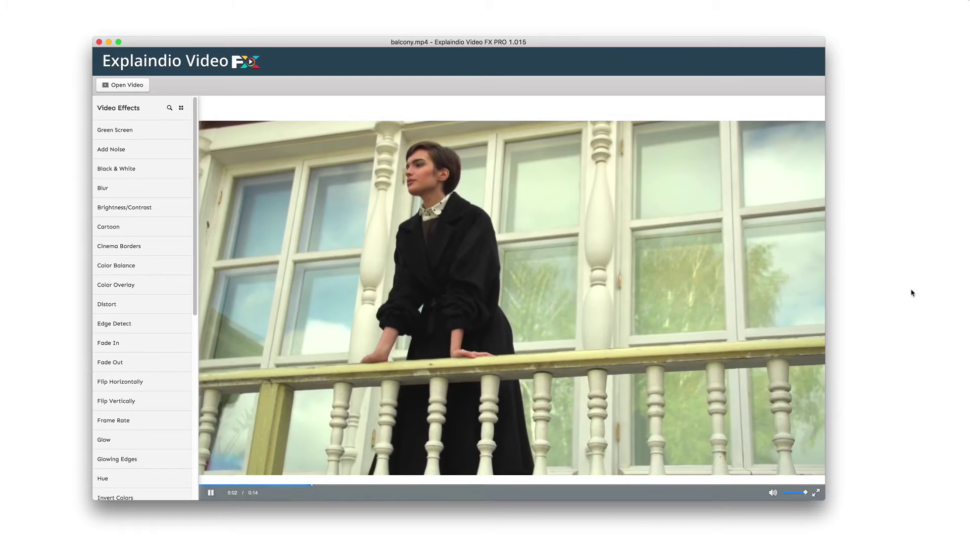
mouse_move(755, 262)
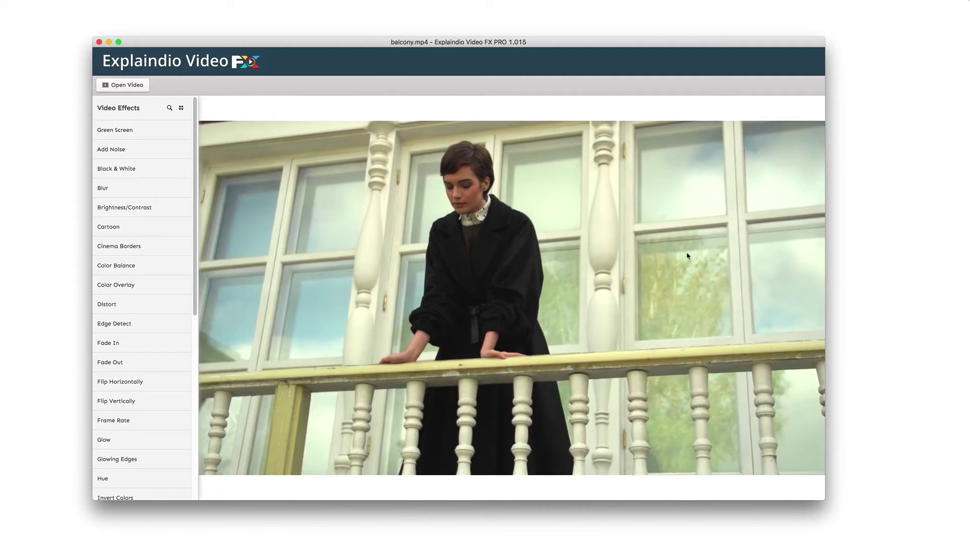
mouse_move(394, 366)
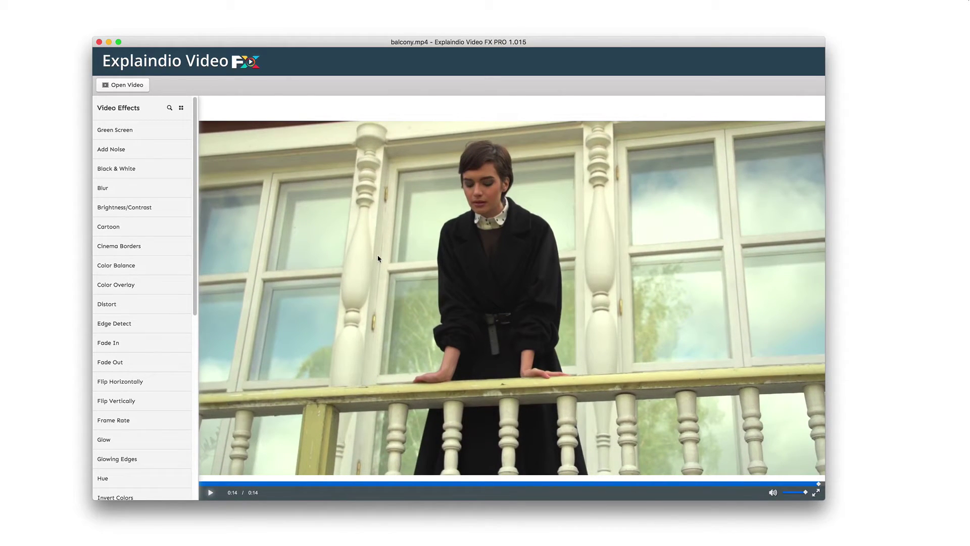
Step: Apply a Glow effect with strength 1 to balcony.mp4 and play part of the result
left_click(143, 437)
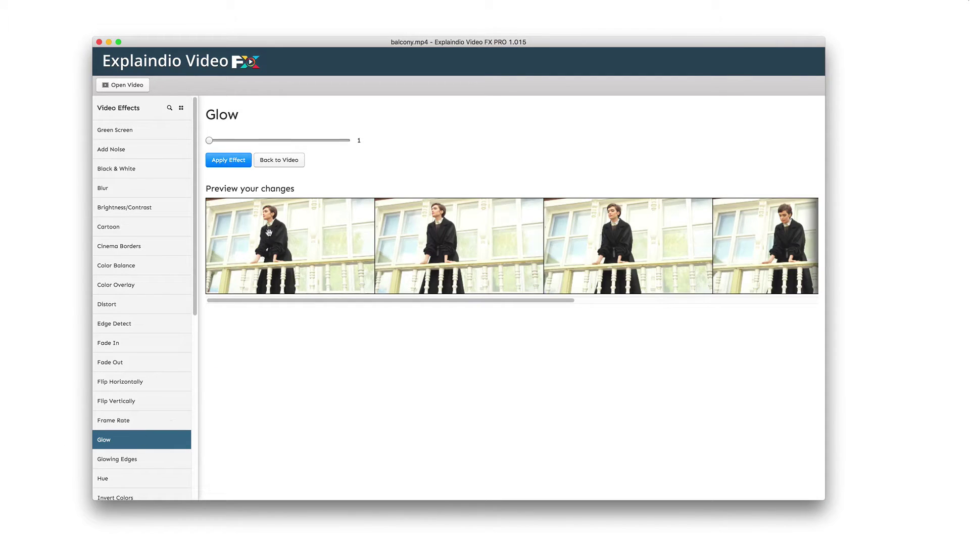
left_click(242, 163)
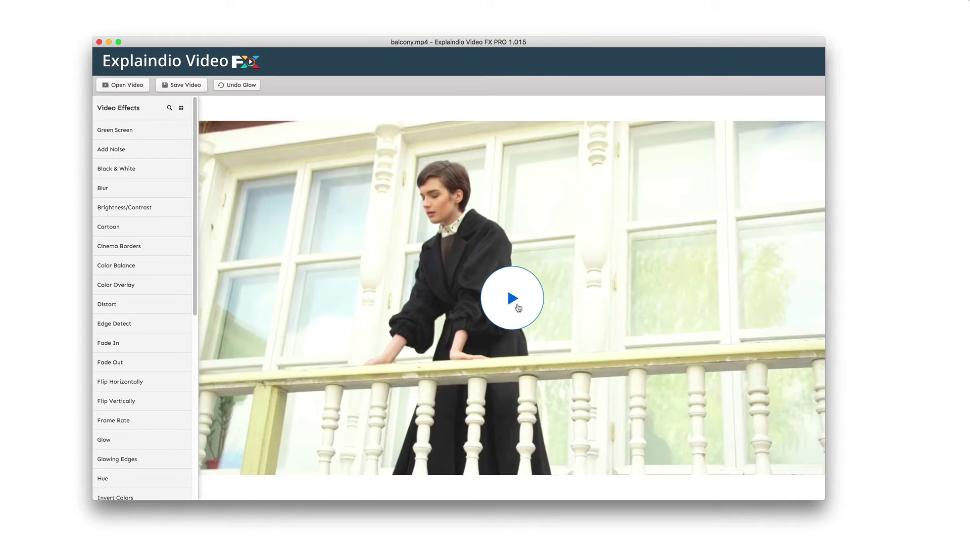
left_click(513, 299)
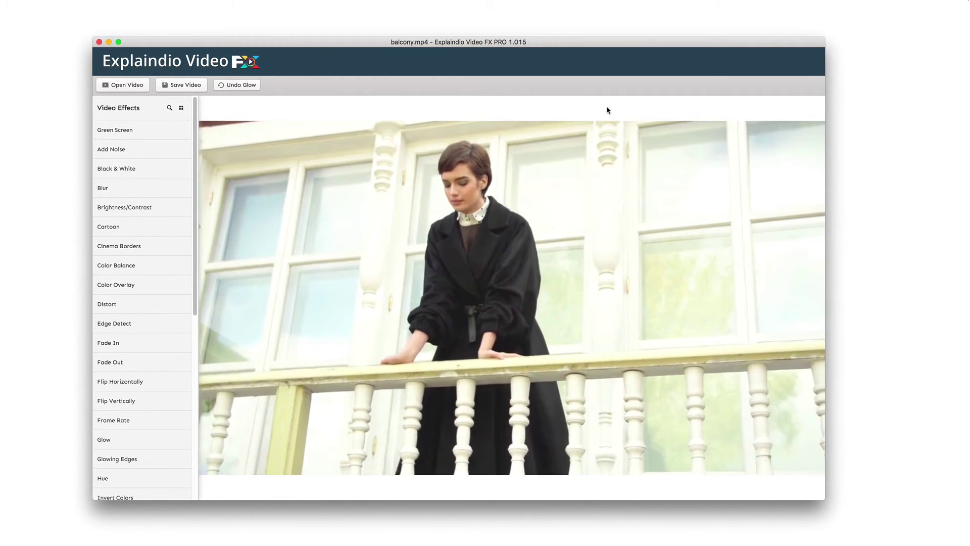
mouse_move(266, 364)
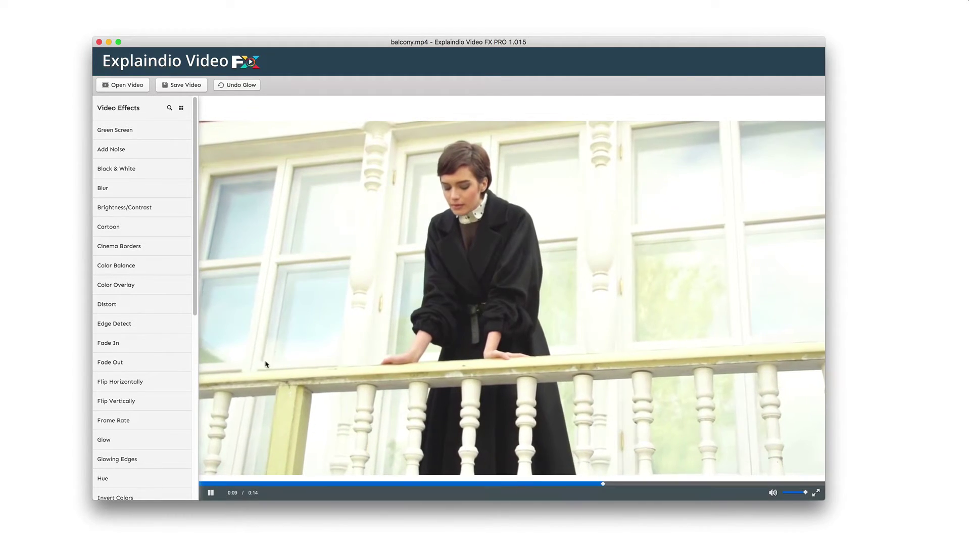
left_click(263, 286)
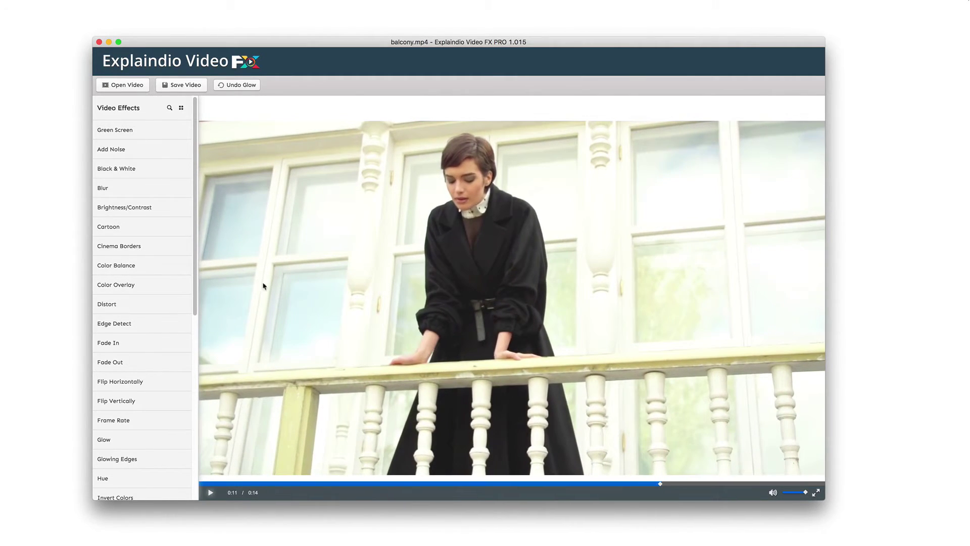
Step: Compare balcony.mp4 with and without Glow by repeatedly undoing and redoing the effect, and play the glowing version
left_click(241, 86)
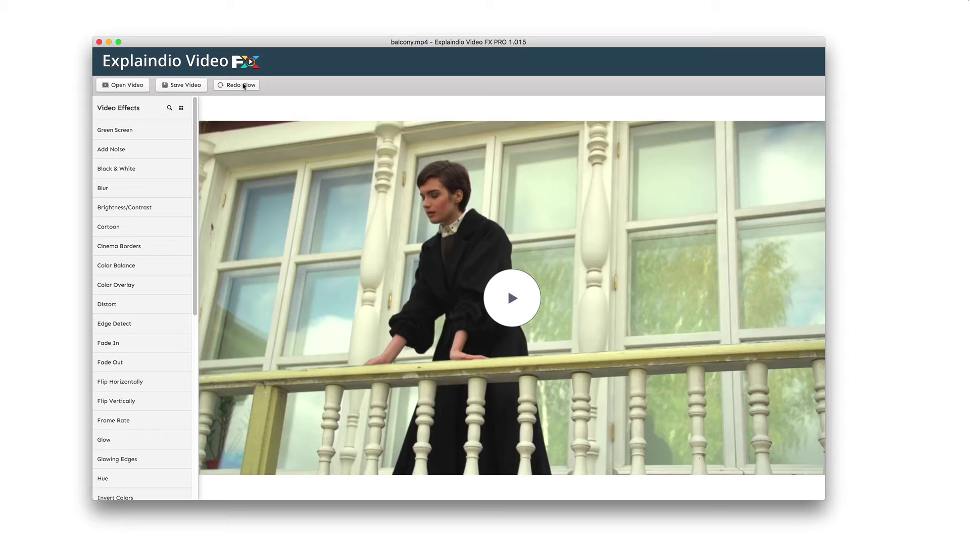
left_click(243, 86)
left_click(243, 86)
left_click(243, 86)
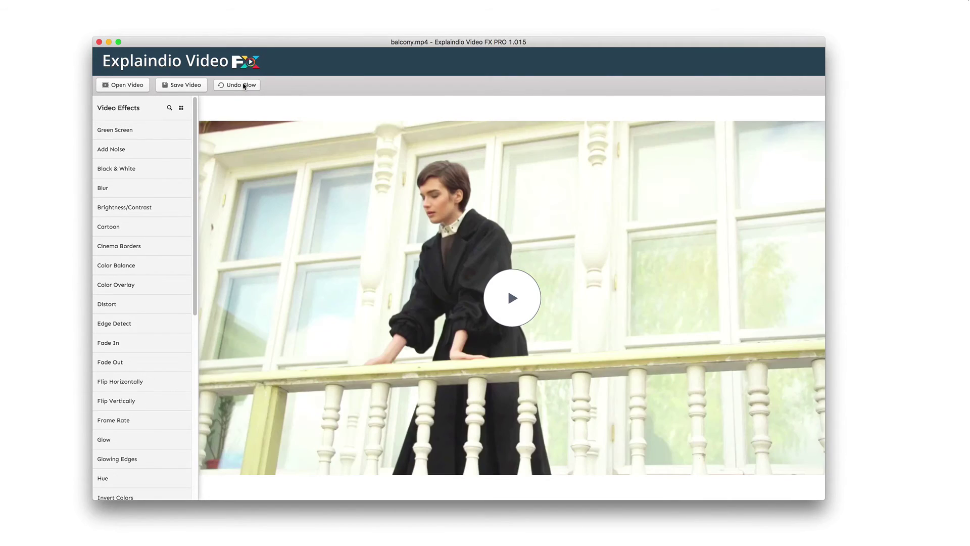
left_click(243, 86)
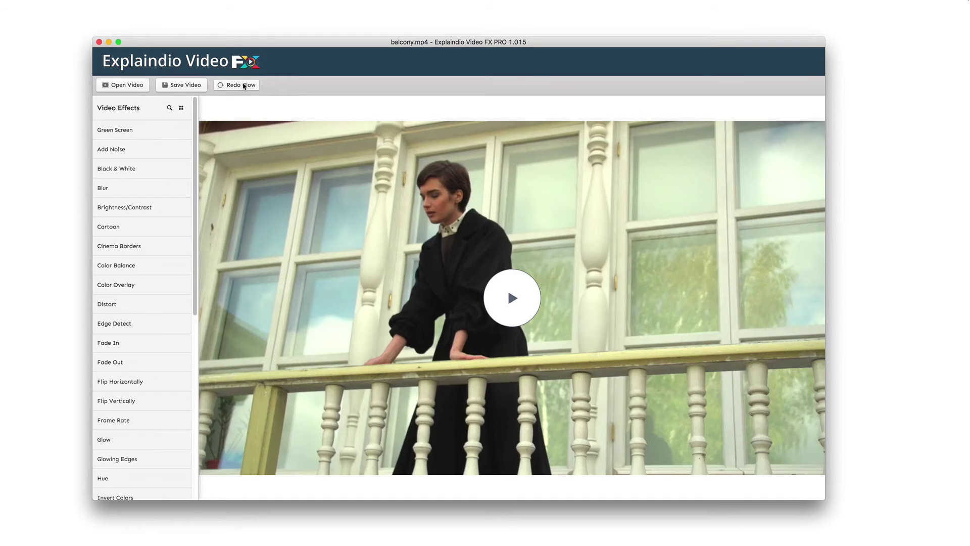
left_click(243, 85)
left_click(514, 290)
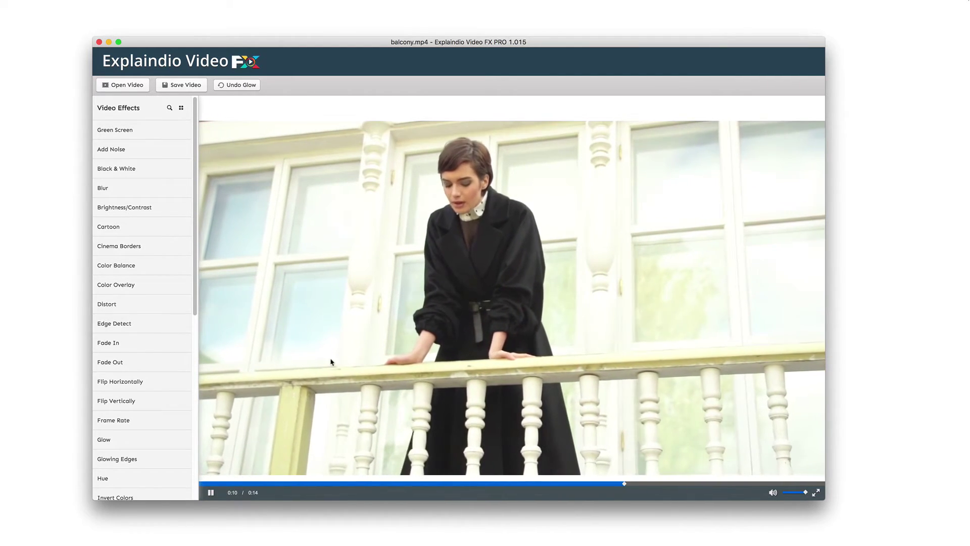
left_click(211, 493)
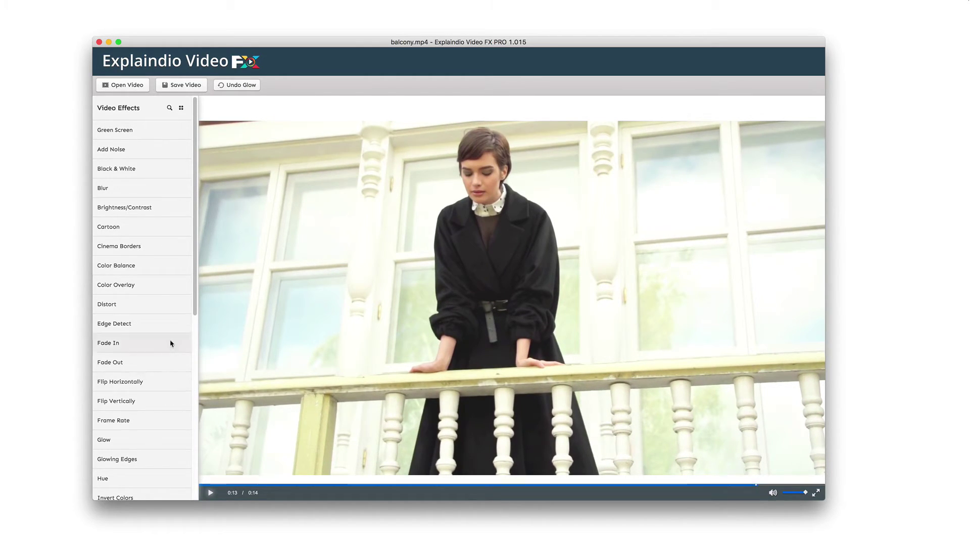
Step: Look through the effects list for another effect to stack on the glowing balcony.mp4 clip
scroll(170, 344, "down", 10)
scroll(170, 344, "up", 10)
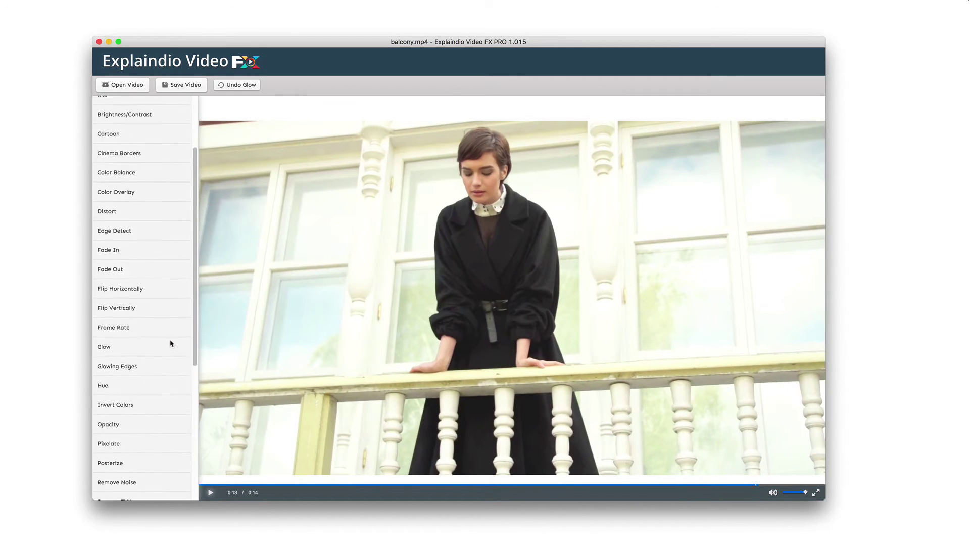
scroll(130, 392, "down", 3)
scroll(130, 395, "down", 5)
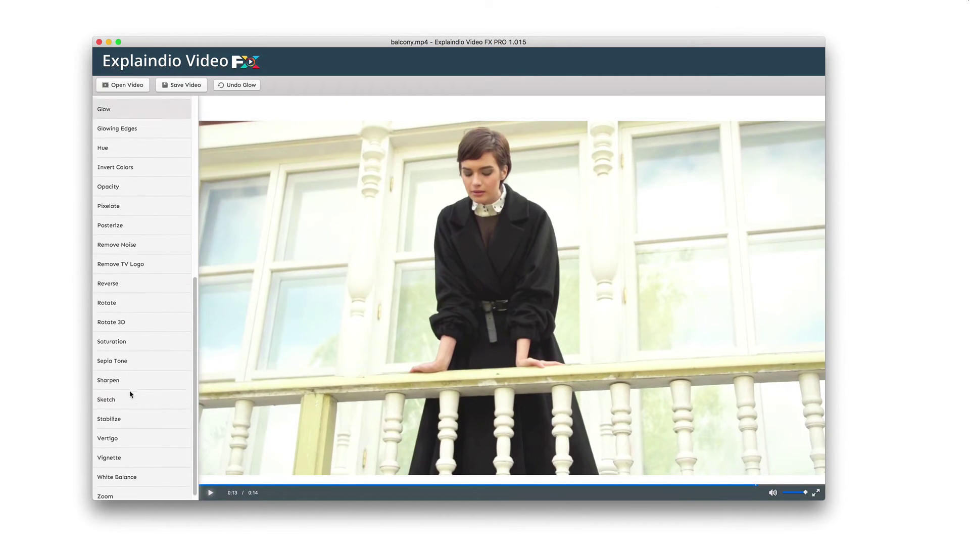
scroll(144, 437, "up", 7)
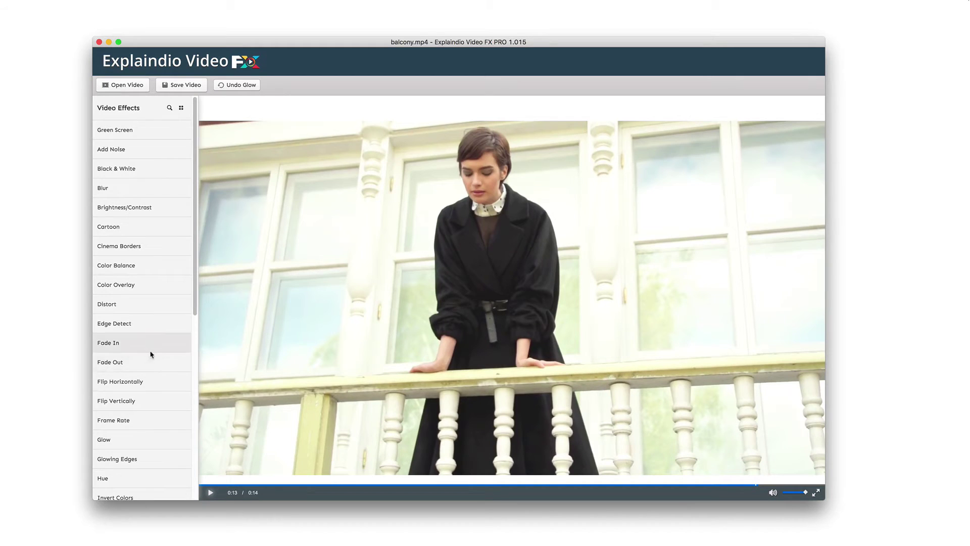
scroll(149, 354, "down", 8)
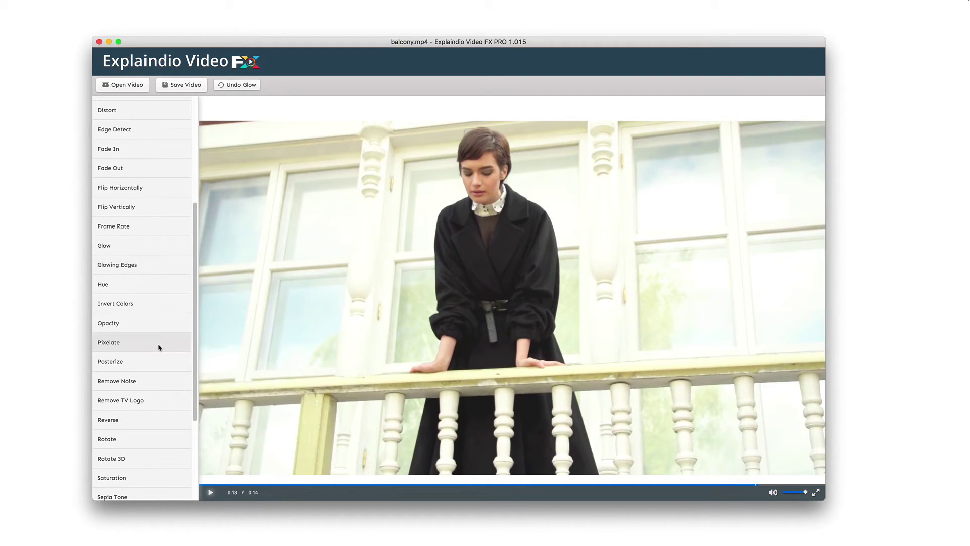
scroll(157, 348, "down", 6)
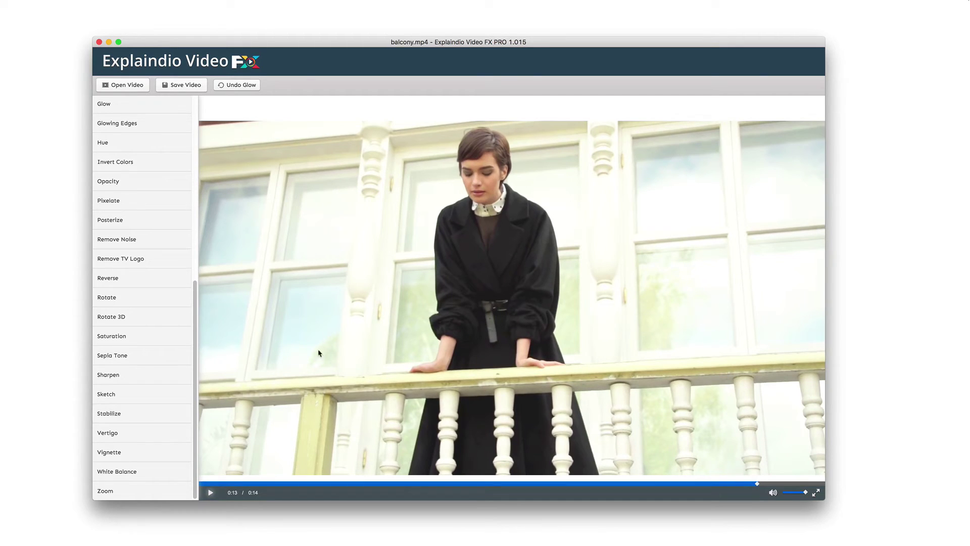
Step: Apply a Vertigo effect with phase increment 0.2 and zoomrate 0.2 to balcony.mp4, play the result, and undo the effect
left_click(162, 433)
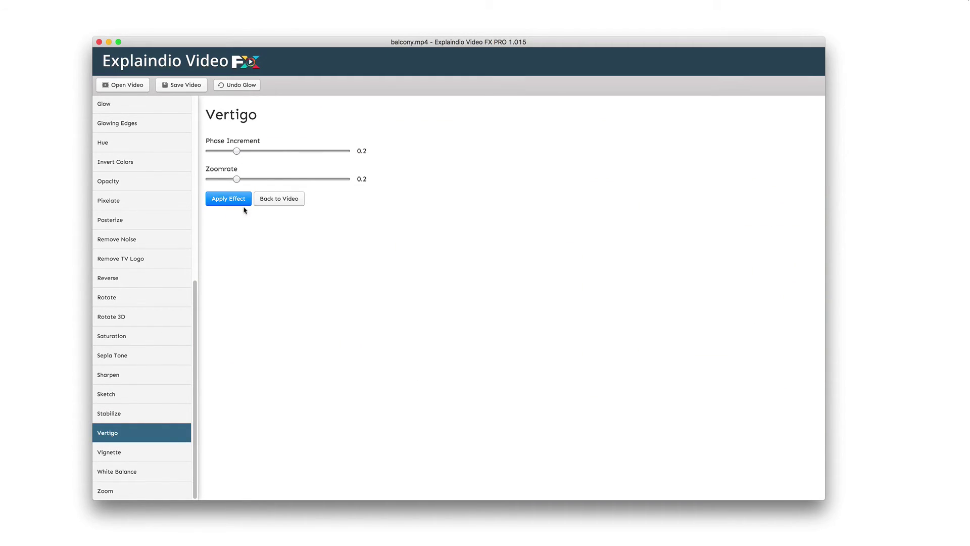
left_click(245, 202)
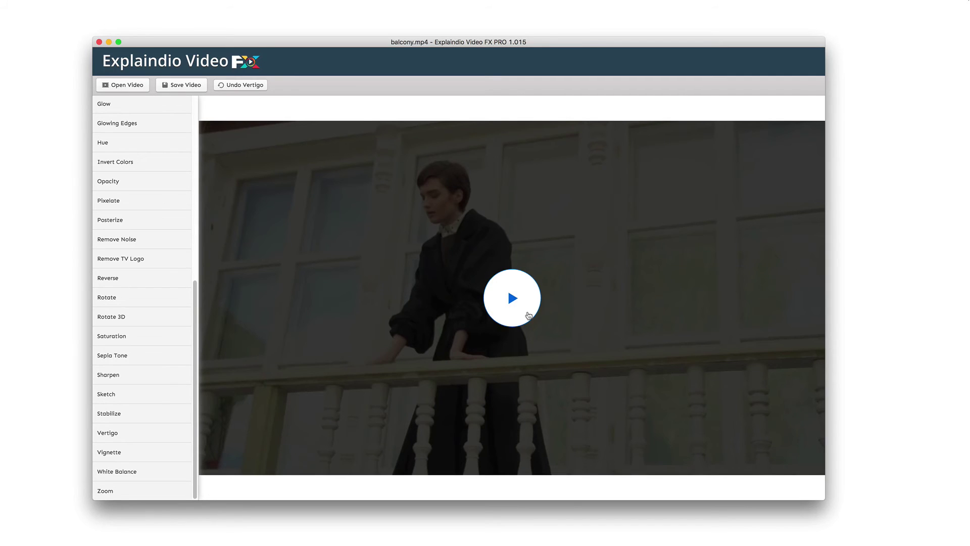
left_click(528, 316)
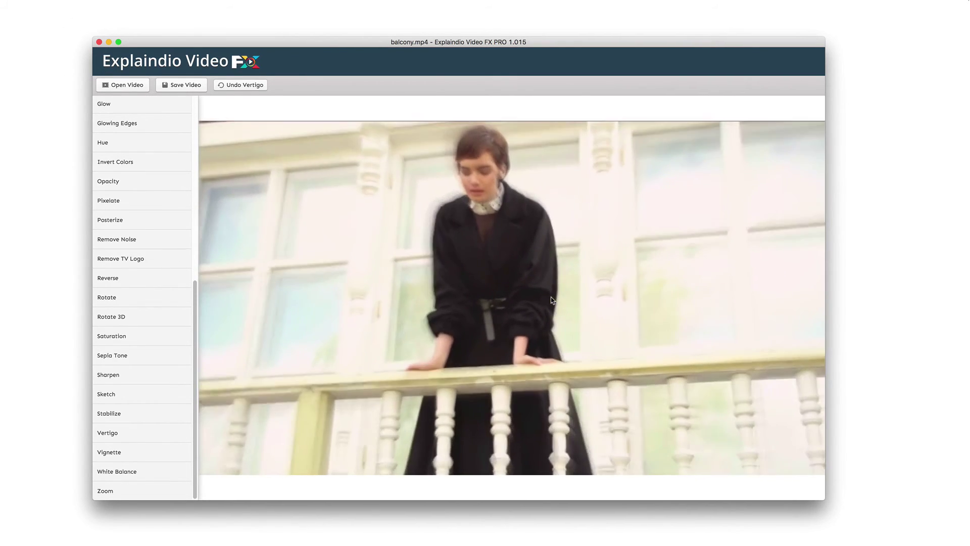
mouse_move(541, 328)
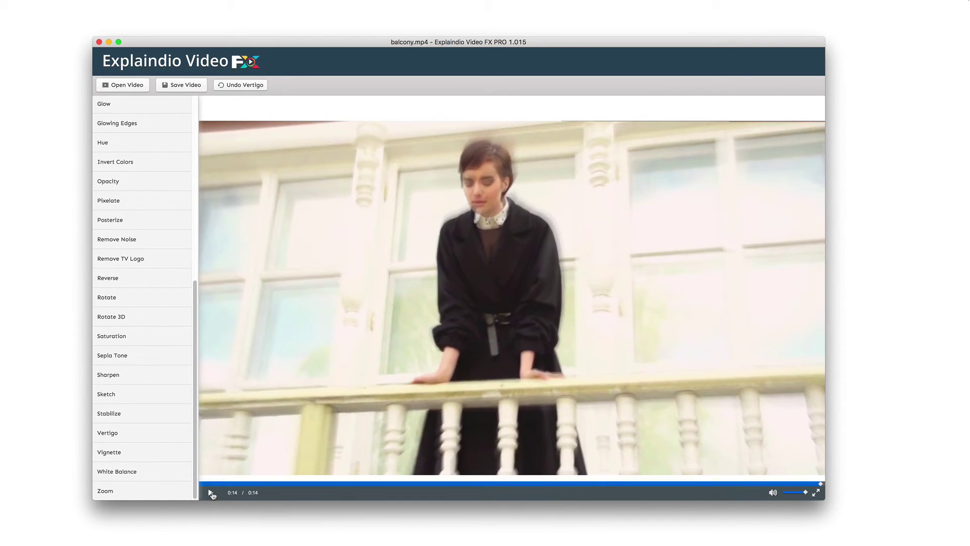
left_click(212, 492)
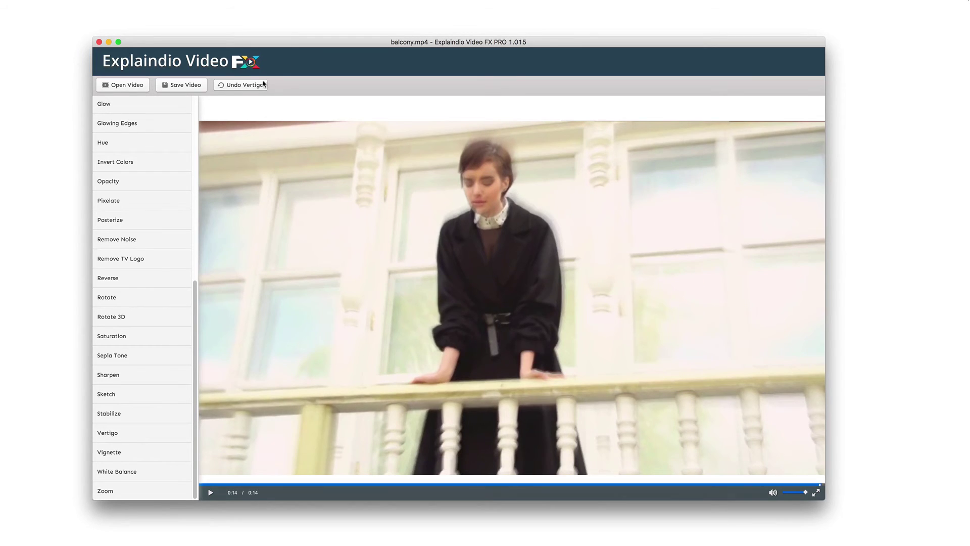
left_click(242, 85)
scroll(162, 349, "up", 10)
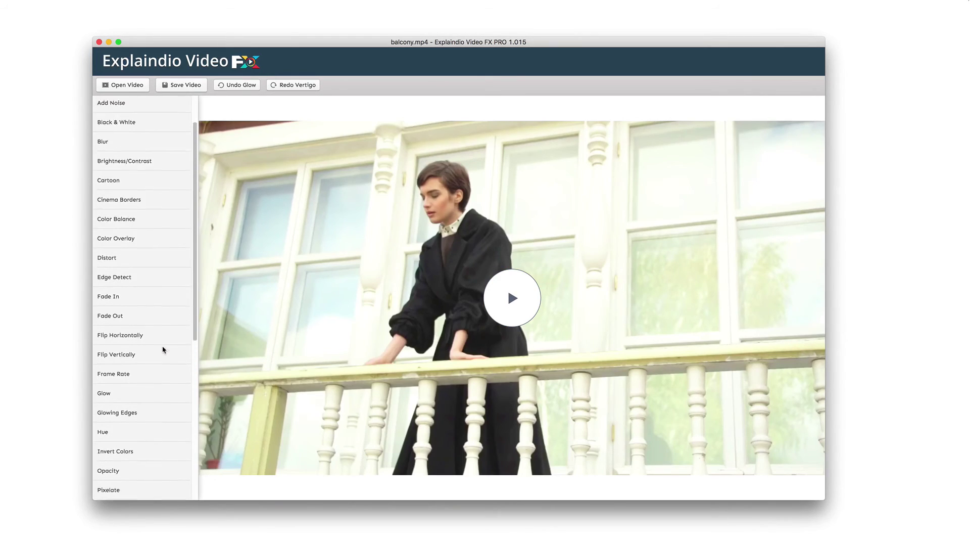
Step: Try a Distort effect with amplitude 0.2 and frequency 0.05 on the glowing balcony.mp4, playing the result before undoing it
scroll(163, 349, "up", 1)
left_click(141, 275)
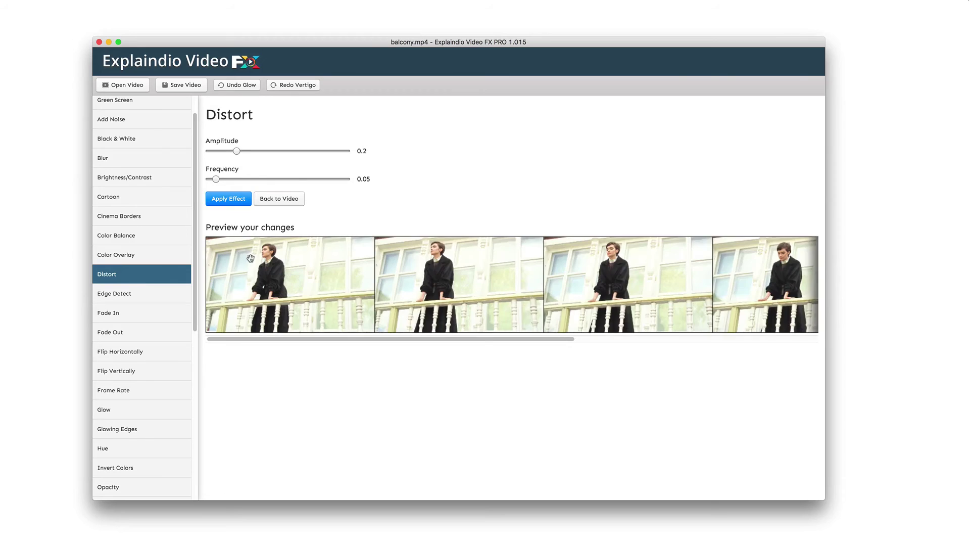
left_click(239, 200)
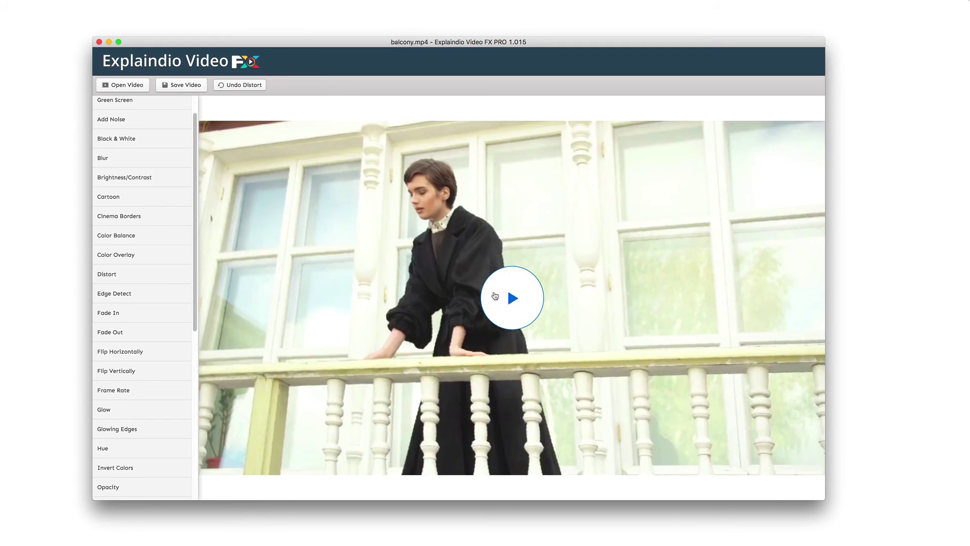
left_click(509, 298)
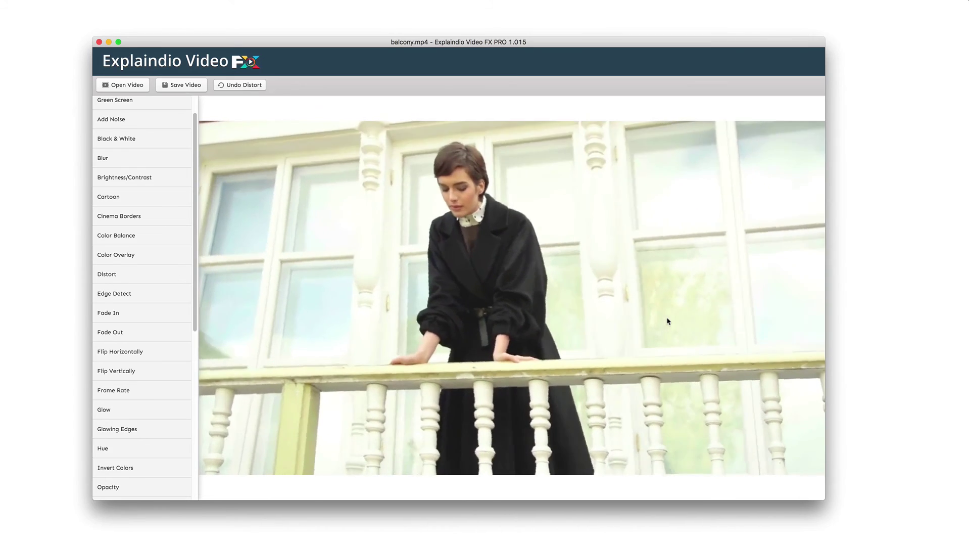
mouse_move(711, 293)
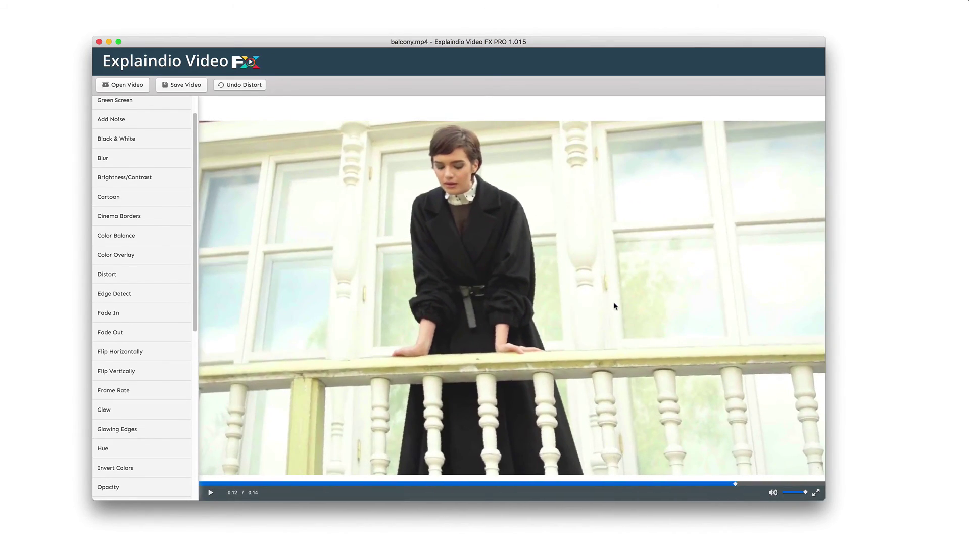
left_click(244, 84)
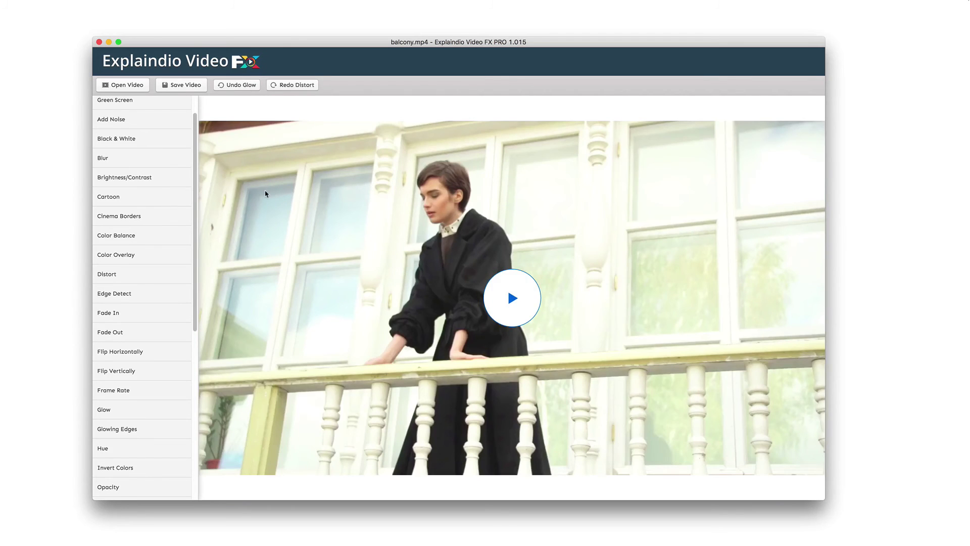
Step: Play the balcony.mp4 clip with only the Glow effect and pause it partway through
left_click(513, 296)
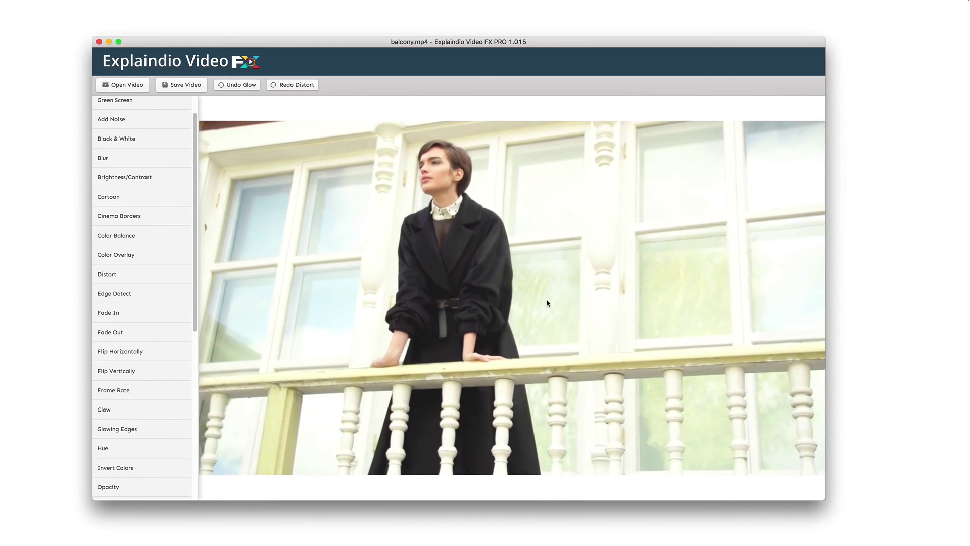
mouse_move(372, 282)
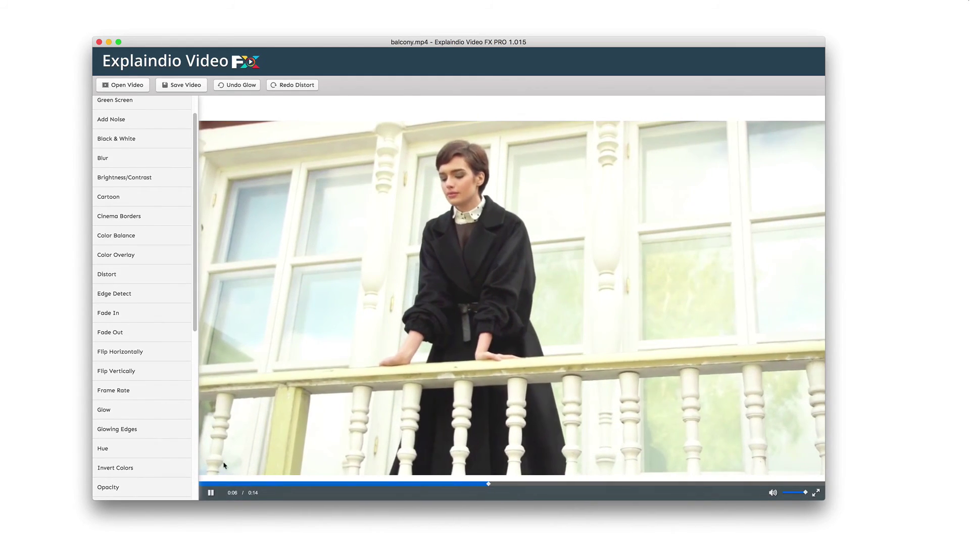
left_click(212, 493)
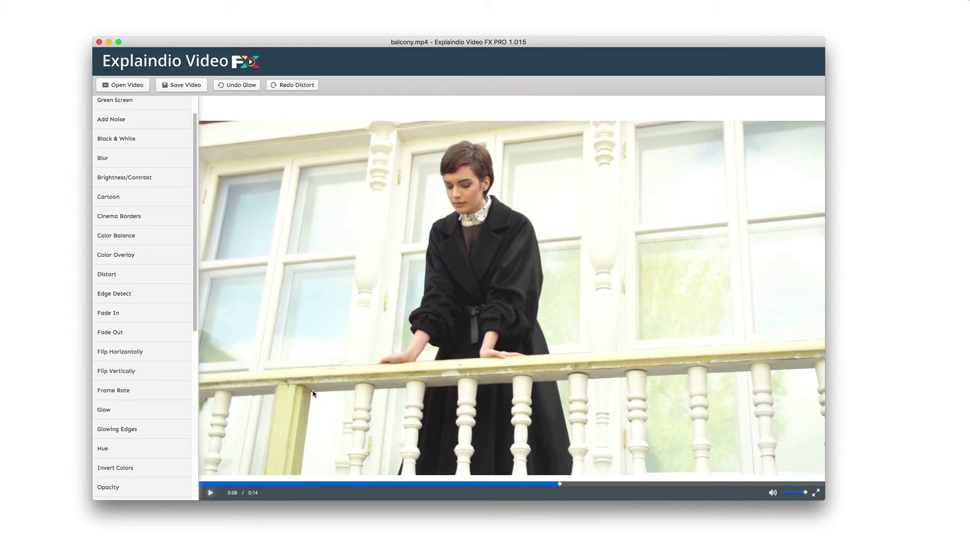
Step: Choose the Color Overlay effect for the glowing balcony.mp4 and set the overlay color to purple #9600ff
scroll(160, 346, "down", 10)
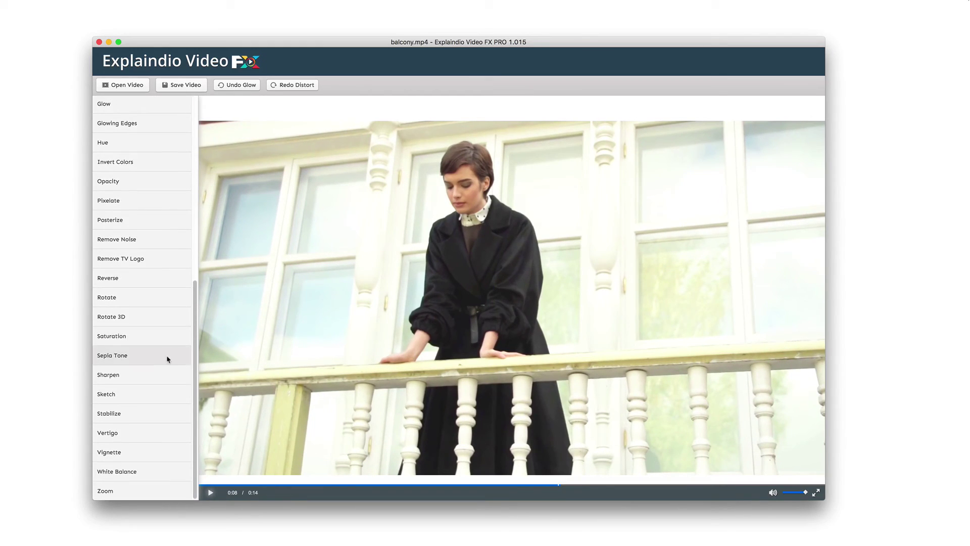
scroll(168, 359, "up", 10)
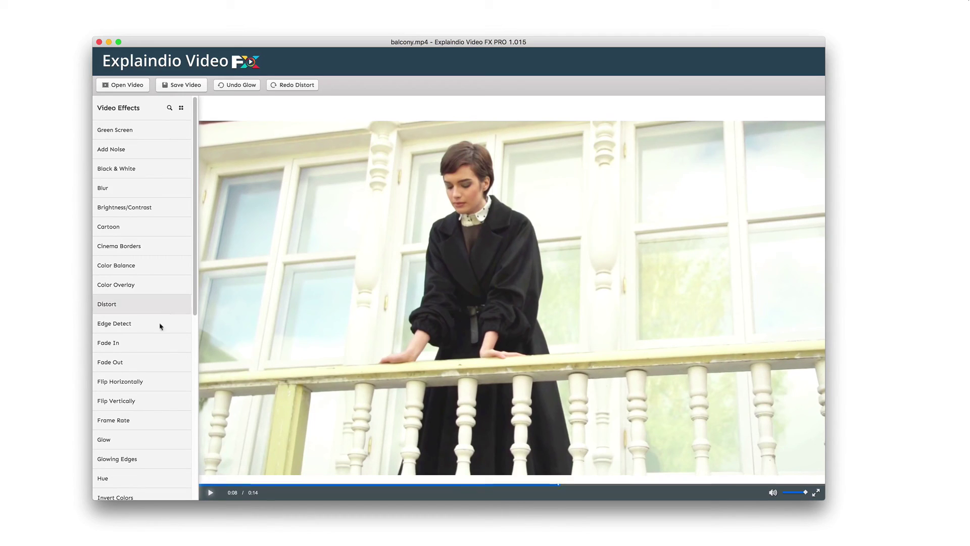
scroll(162, 352, "down", 8)
scroll(161, 351, "up", 8)
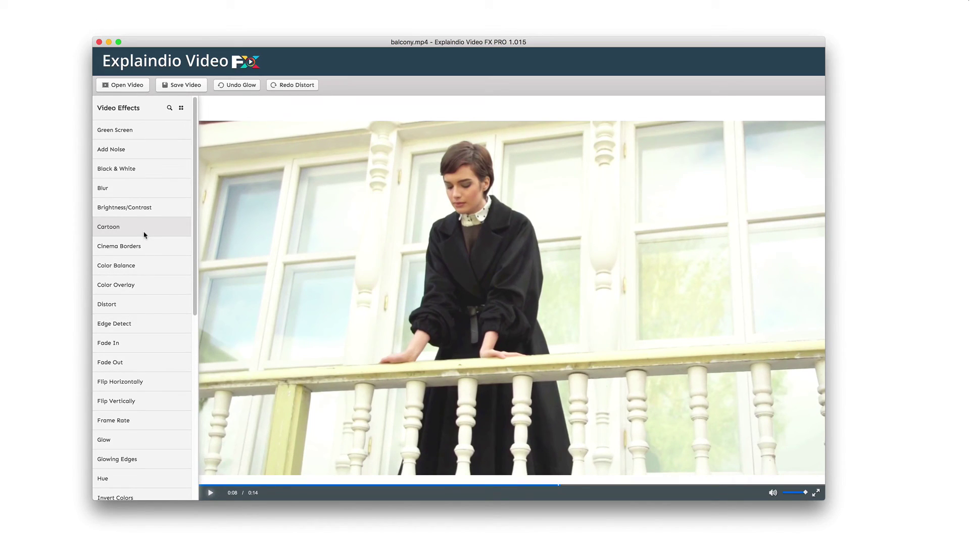
left_click(154, 267)
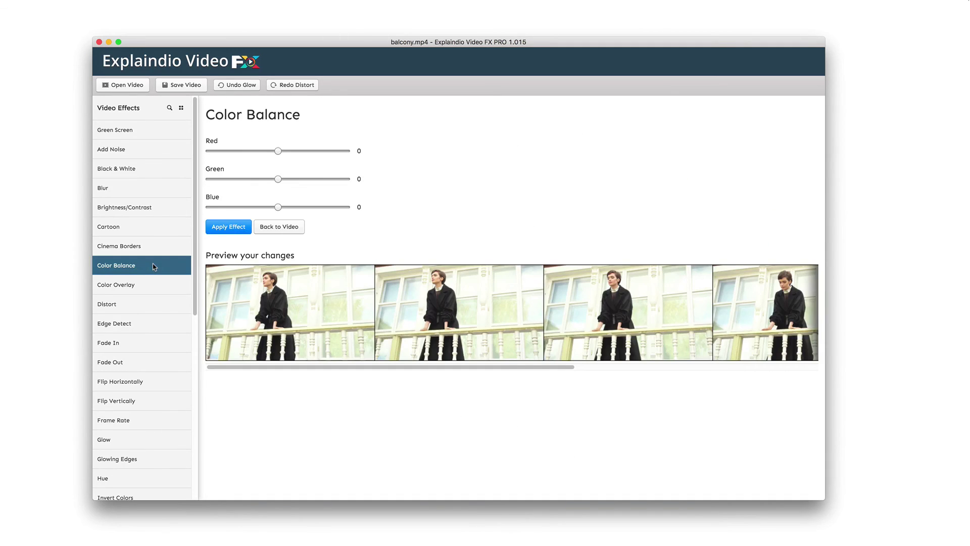
left_click(141, 284)
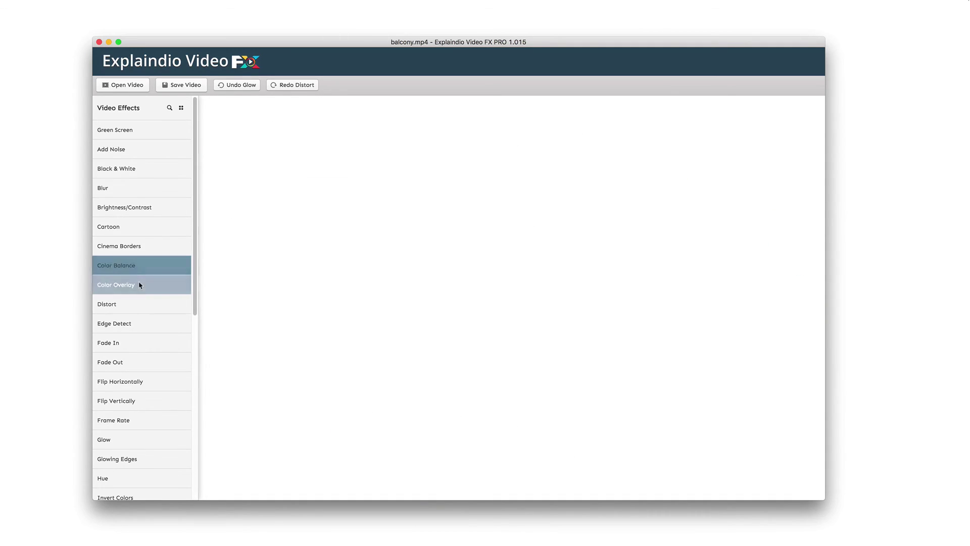
left_click(226, 159)
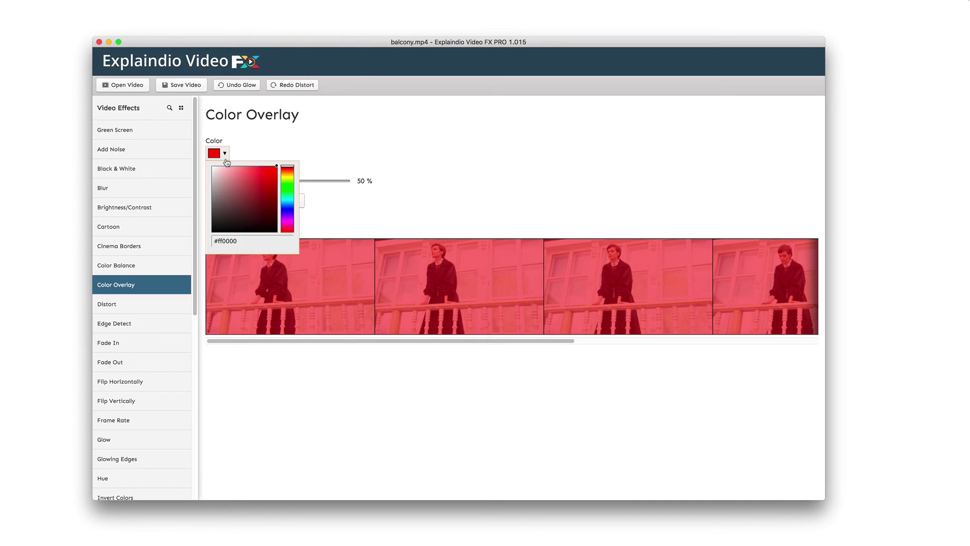
left_click_drag(286, 195, 289, 219)
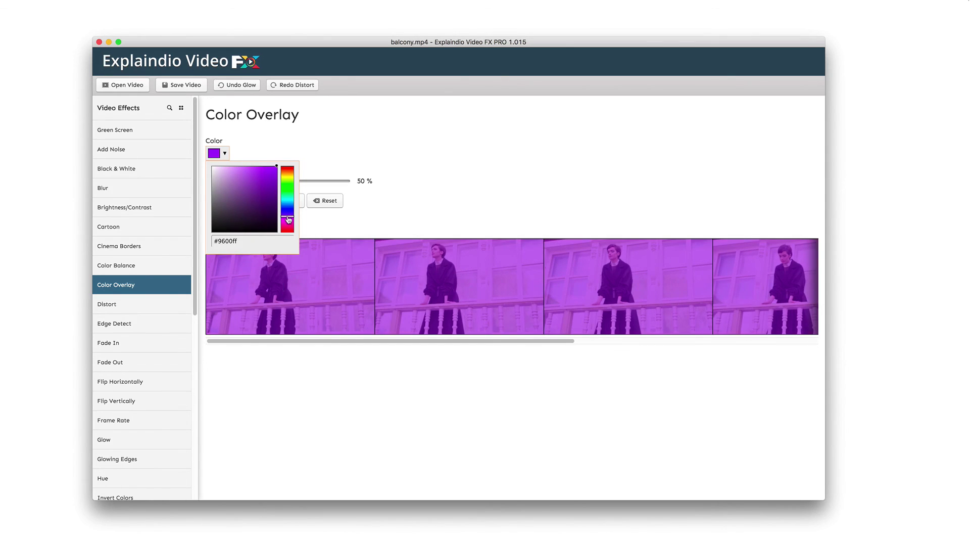
left_click(357, 218)
Step: Apply the color overlay at 85 % opacity to balcony.mp4 and play the result
left_click_drag(281, 184, 327, 183)
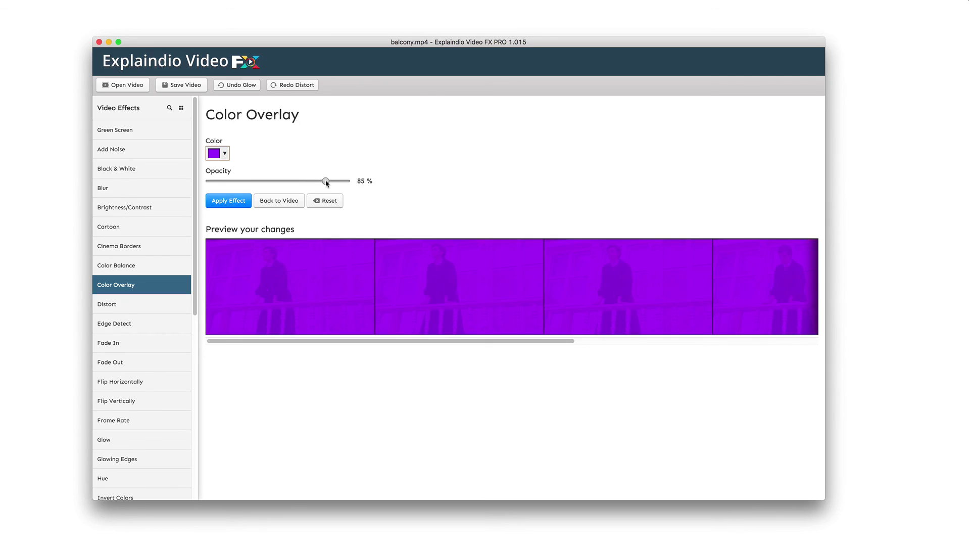
left_click(233, 201)
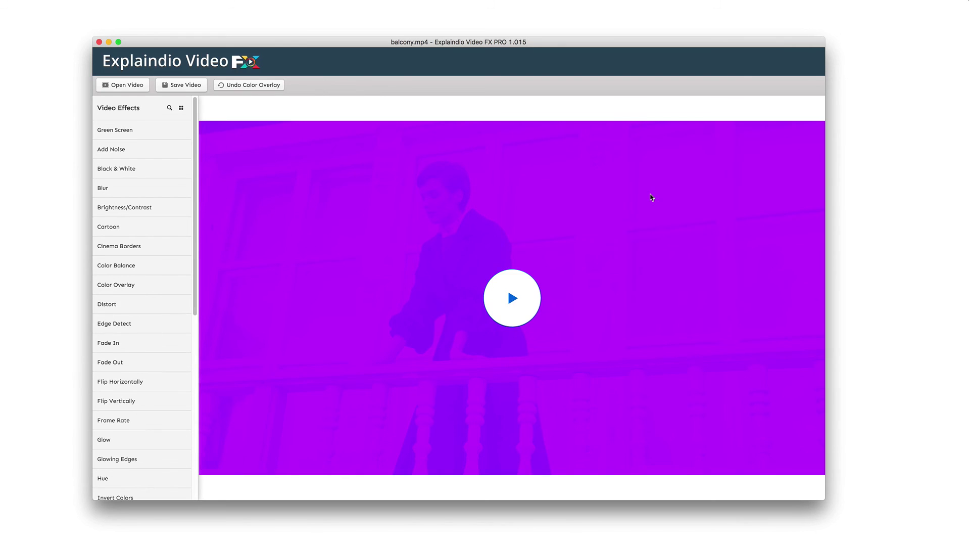
left_click(529, 300)
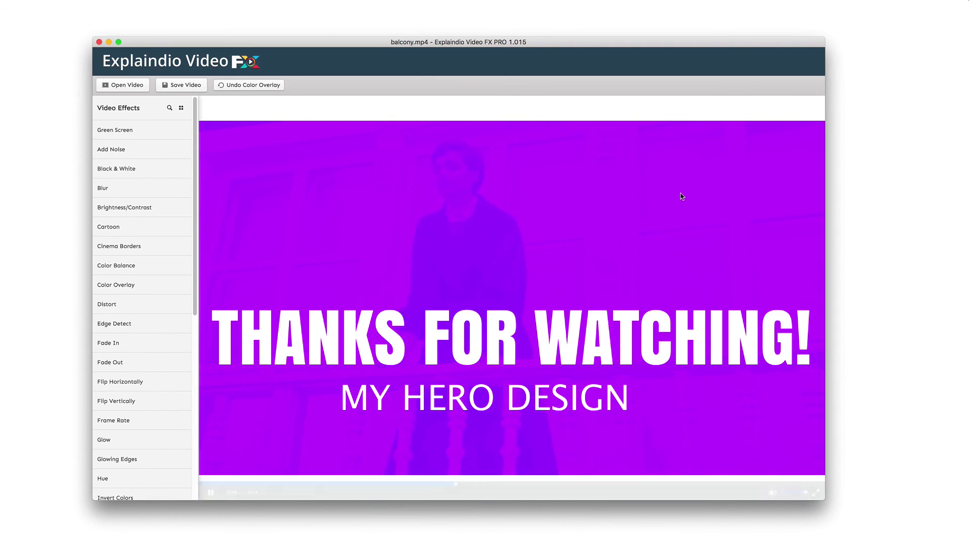
mouse_move(684, 239)
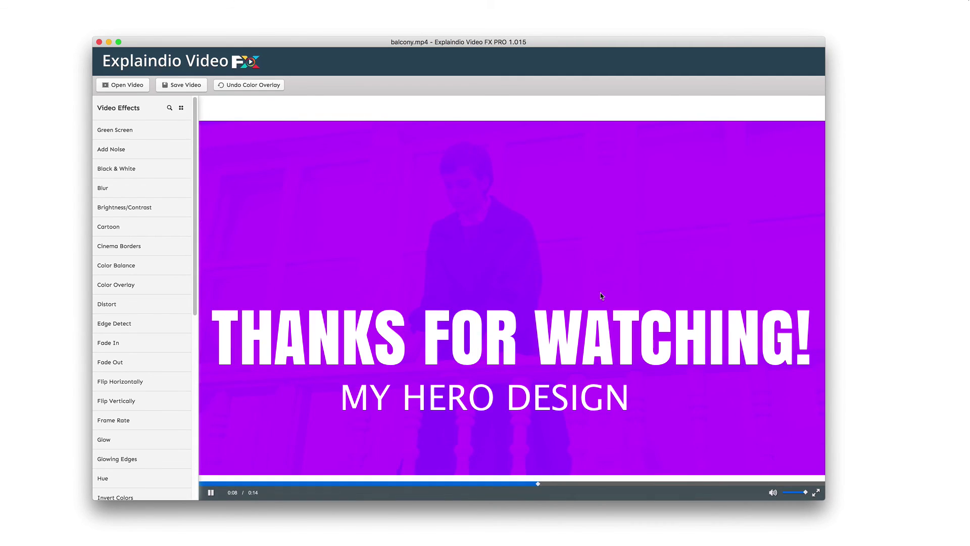